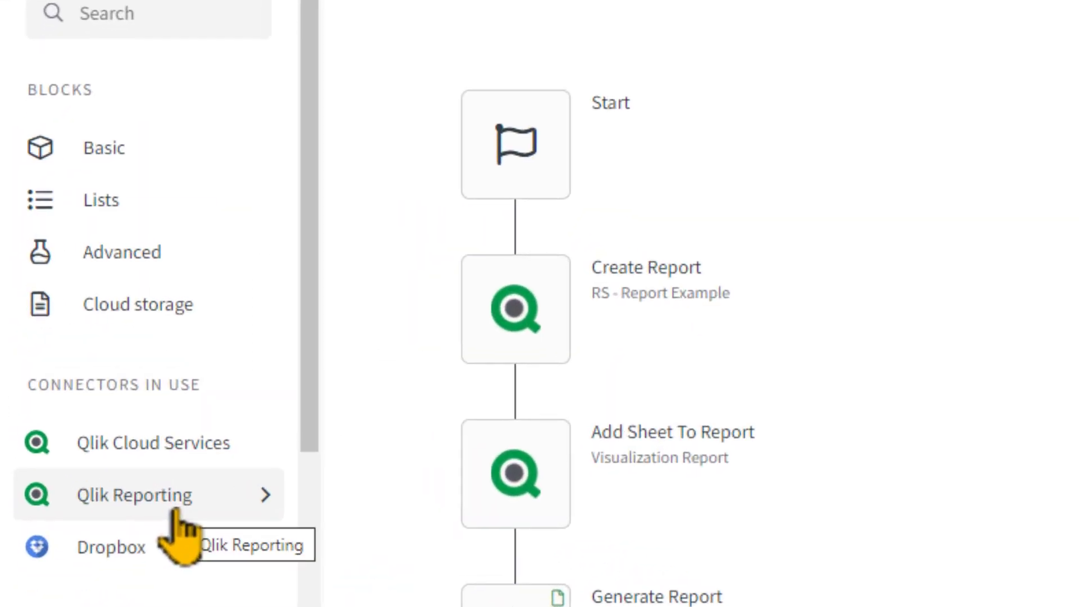
Step: Show the blocks of the Qlik Reporting connector and view the run mode options of the Start block
click(183, 524)
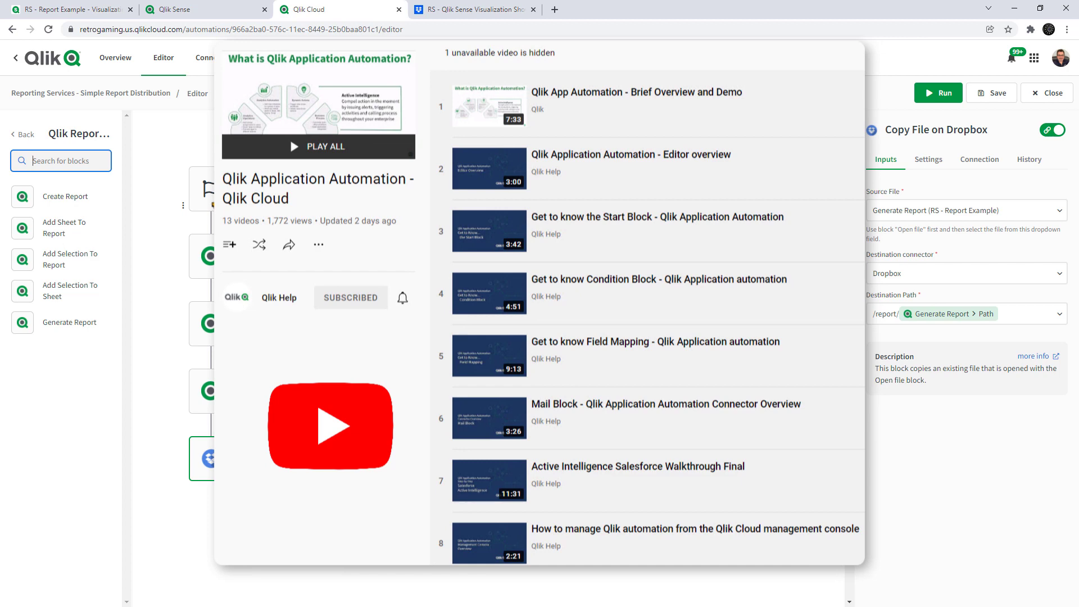
click(221, 200)
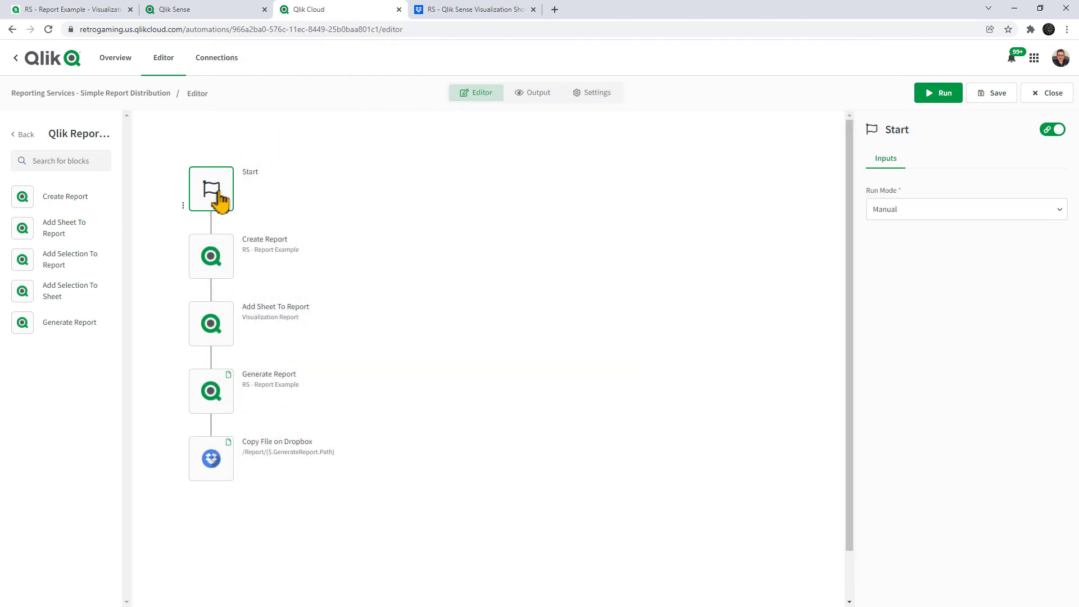
click(945, 217)
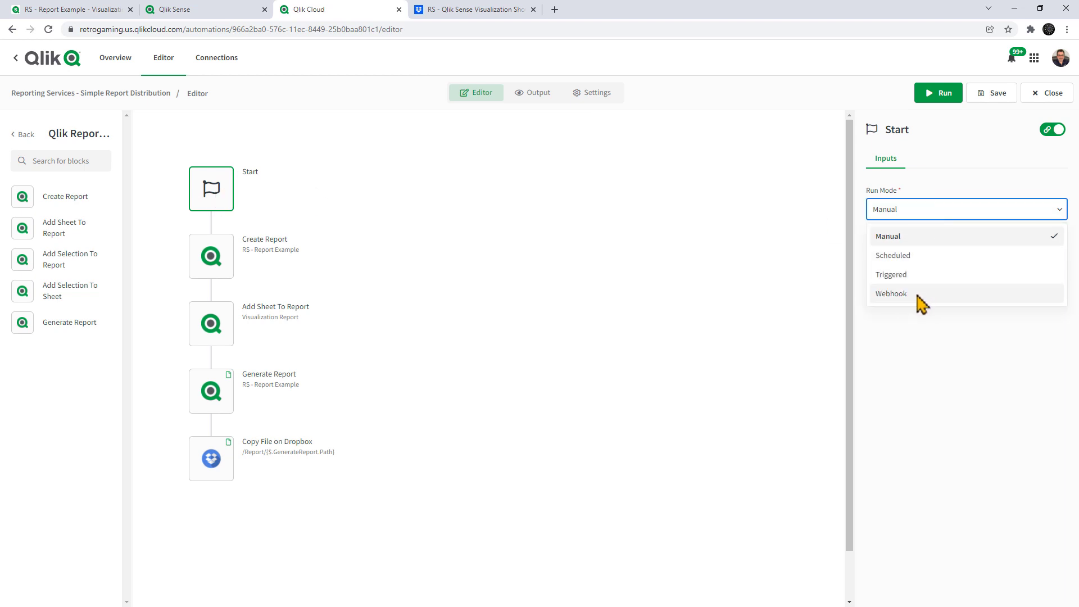
click(732, 282)
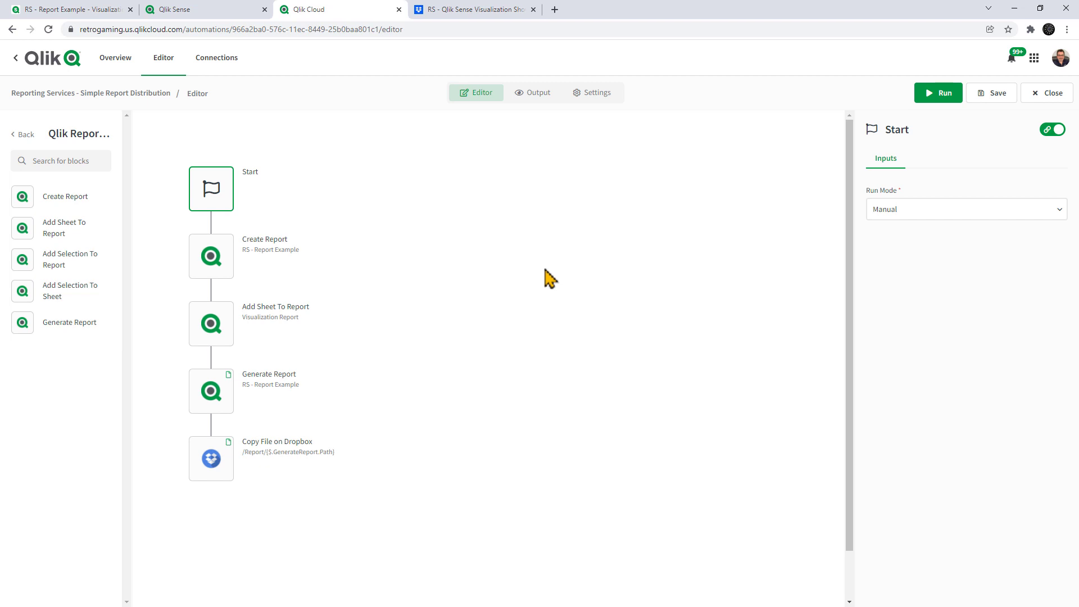
Step: Review the inputs of the Create Report, Add Sheet To Report, Generate Report and Copy File on Dropbox blocks
click(230, 261)
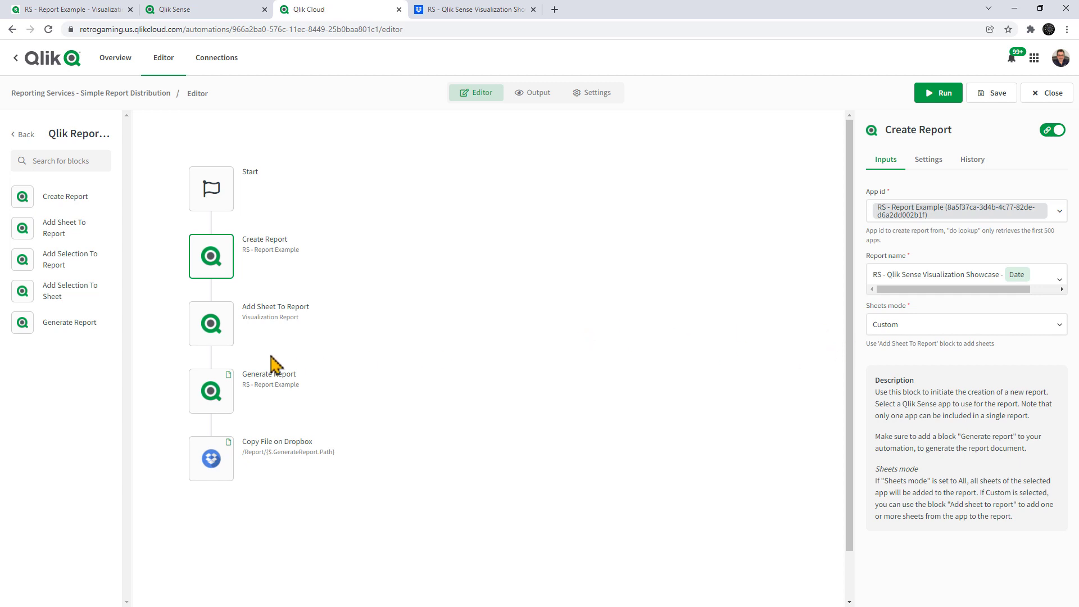
click(227, 340)
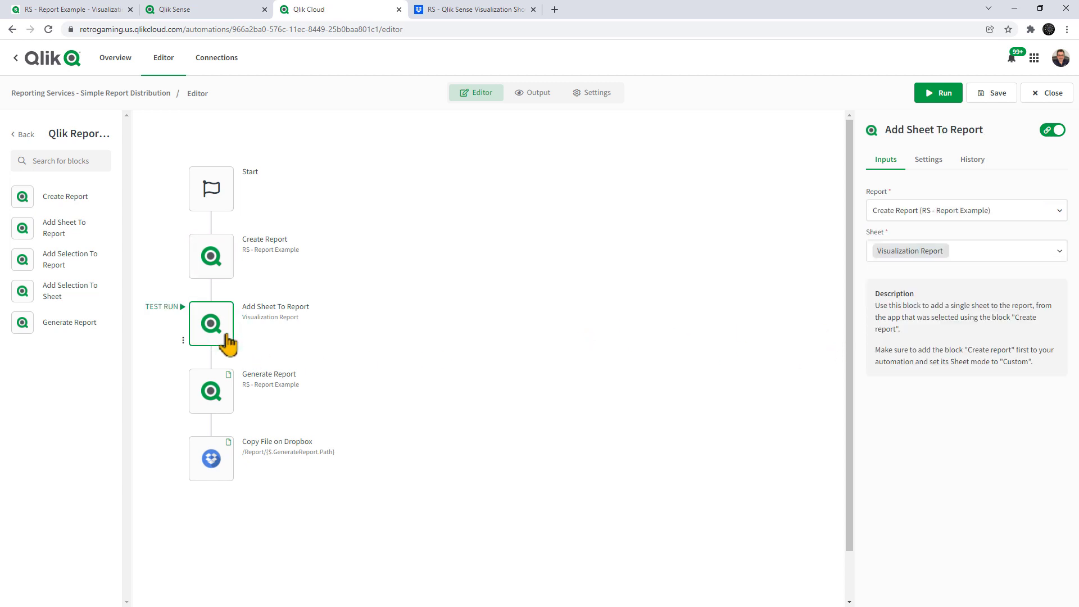
click(231, 389)
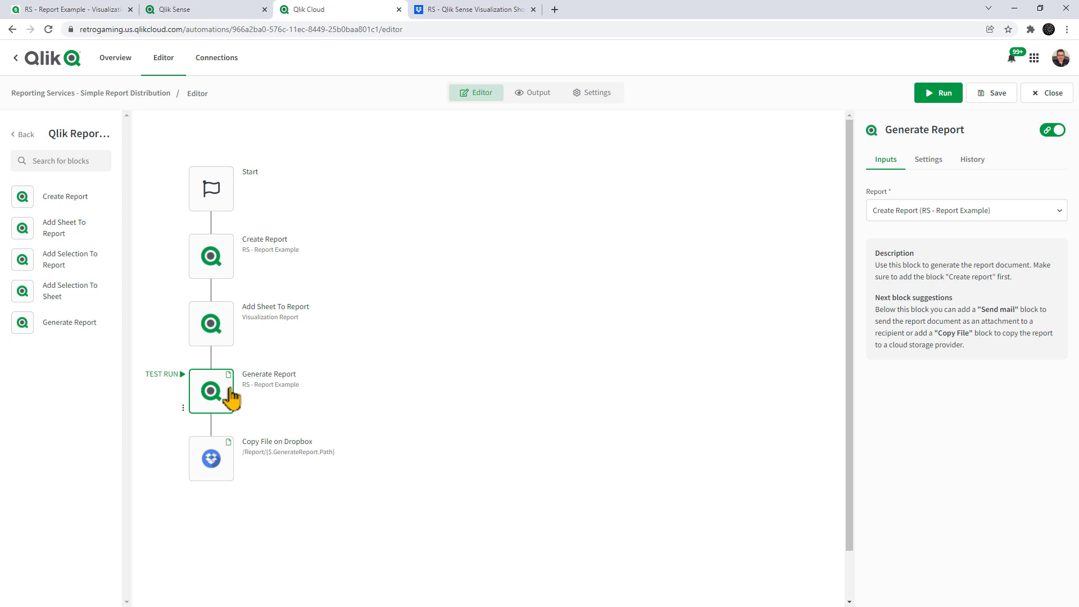
click(225, 478)
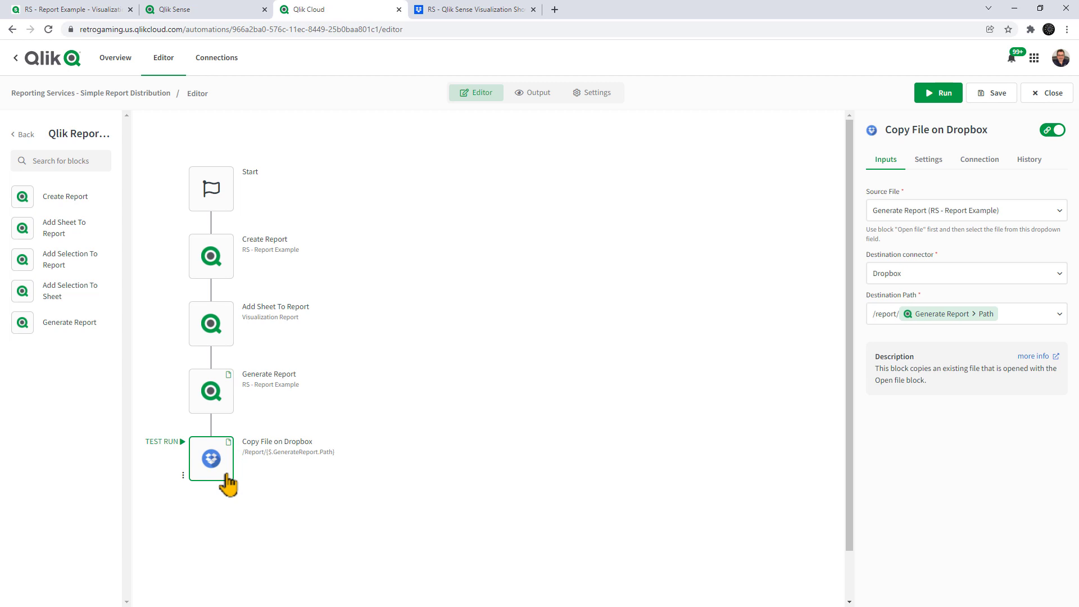
Step: Run the automation and open the generated "RS - Qlik Sense Visualization Showcase - 12-08-21-46.pdf" in the Dropbox report folder
click(948, 95)
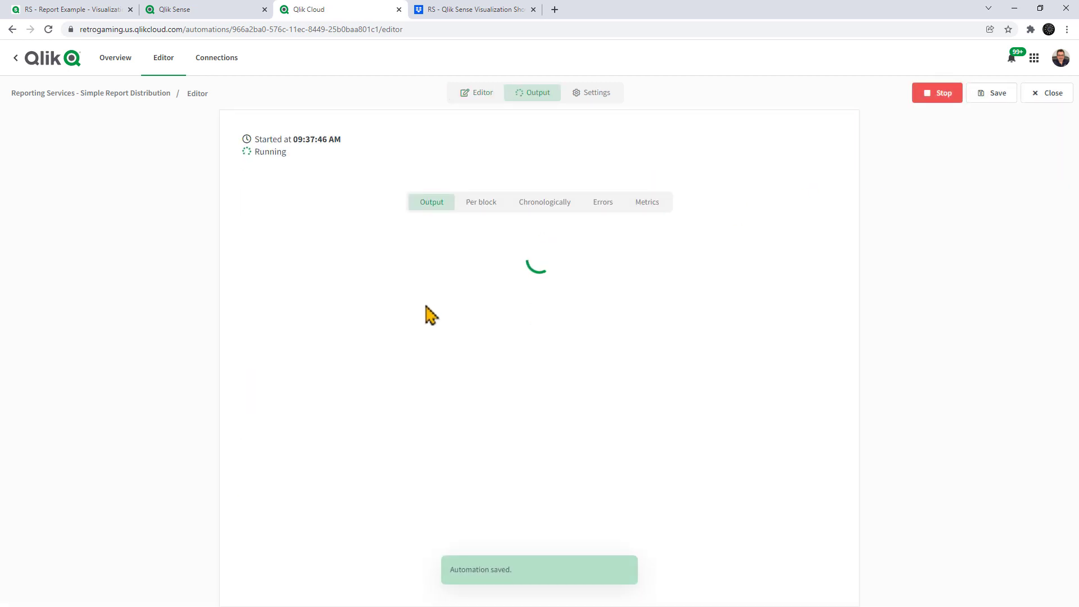
click(556, 206)
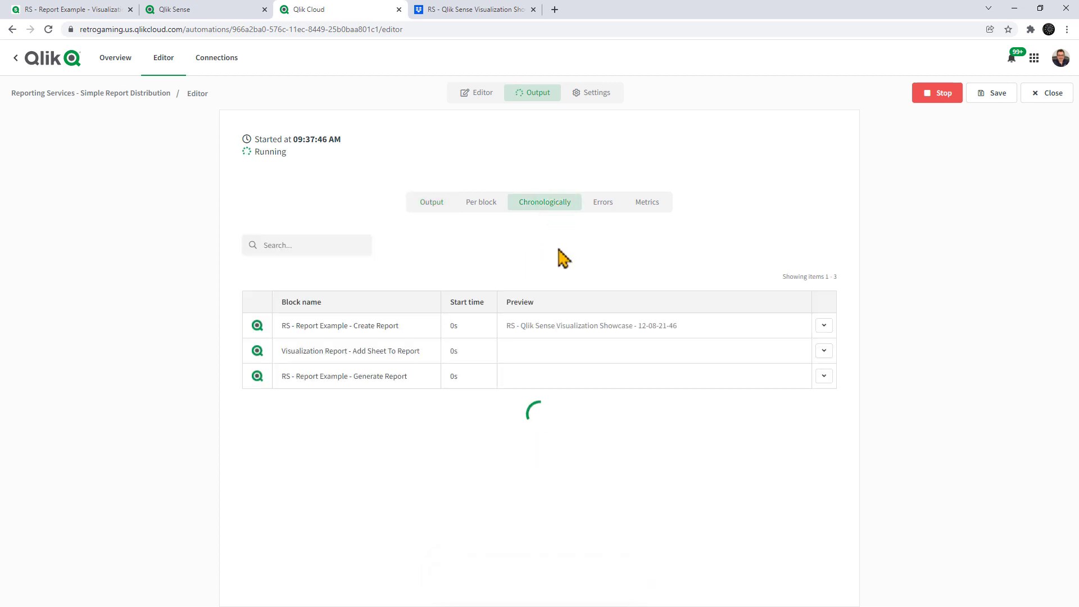
click(483, 23)
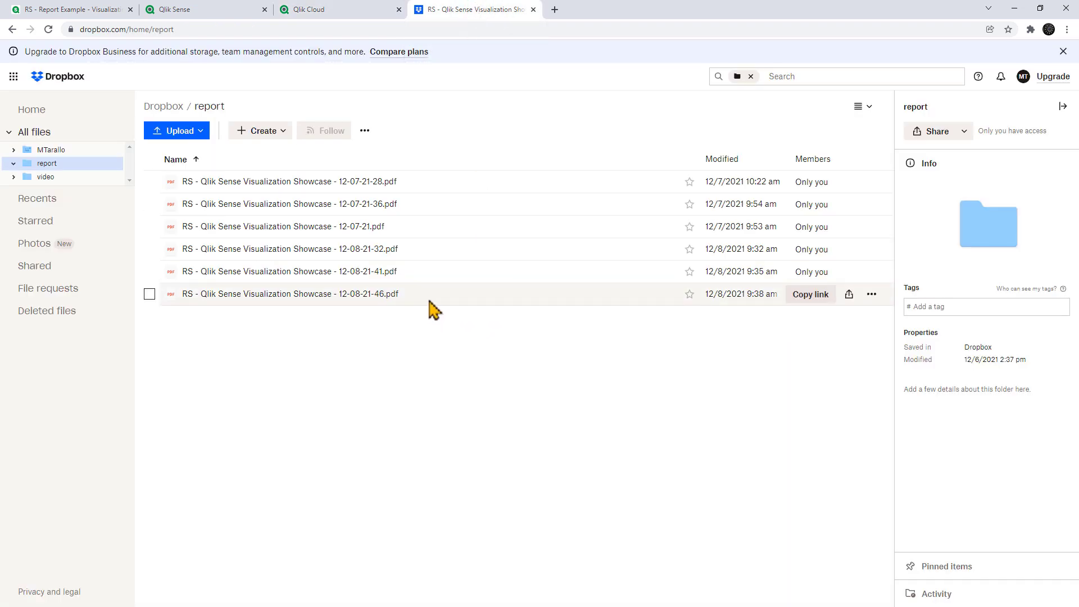
click(320, 308)
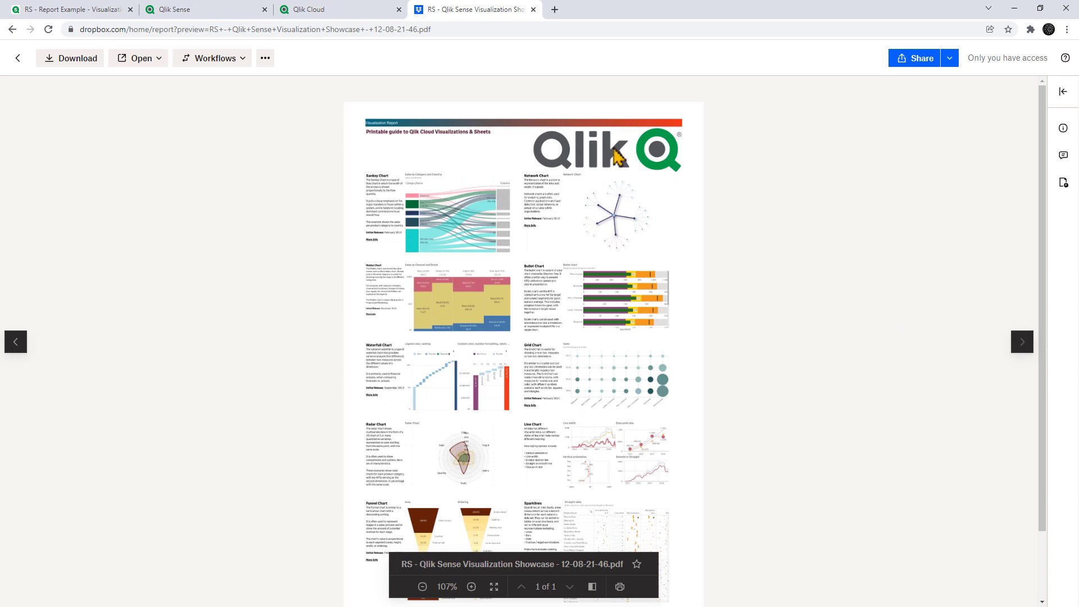
Step: Return to the automation editor in Qlik Cloud and look through the available block categories and connectors, including the Lists blocks
click(180, 12)
click(314, 12)
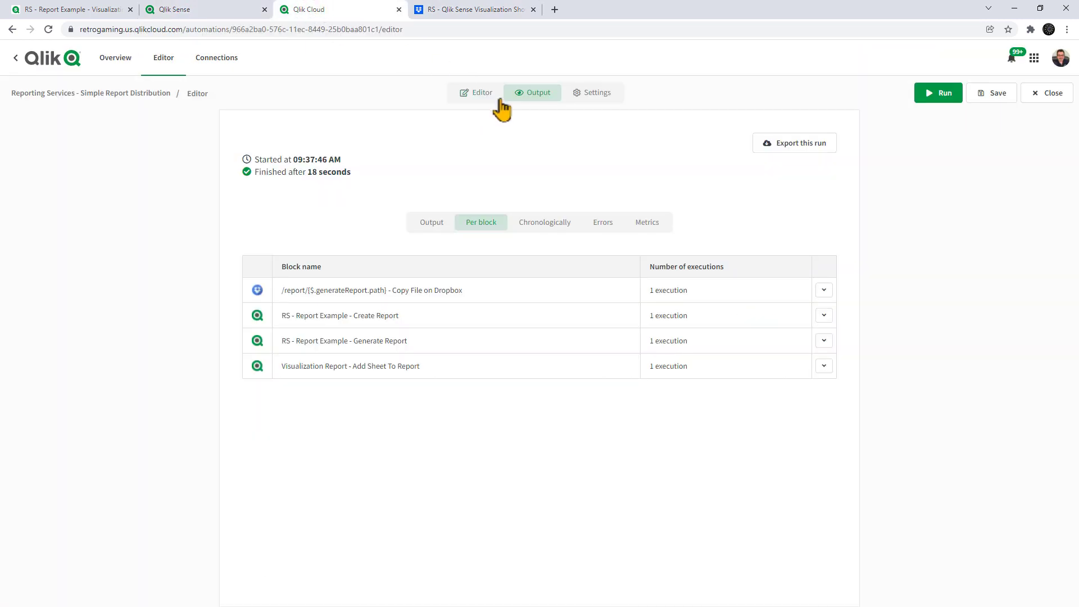
click(475, 94)
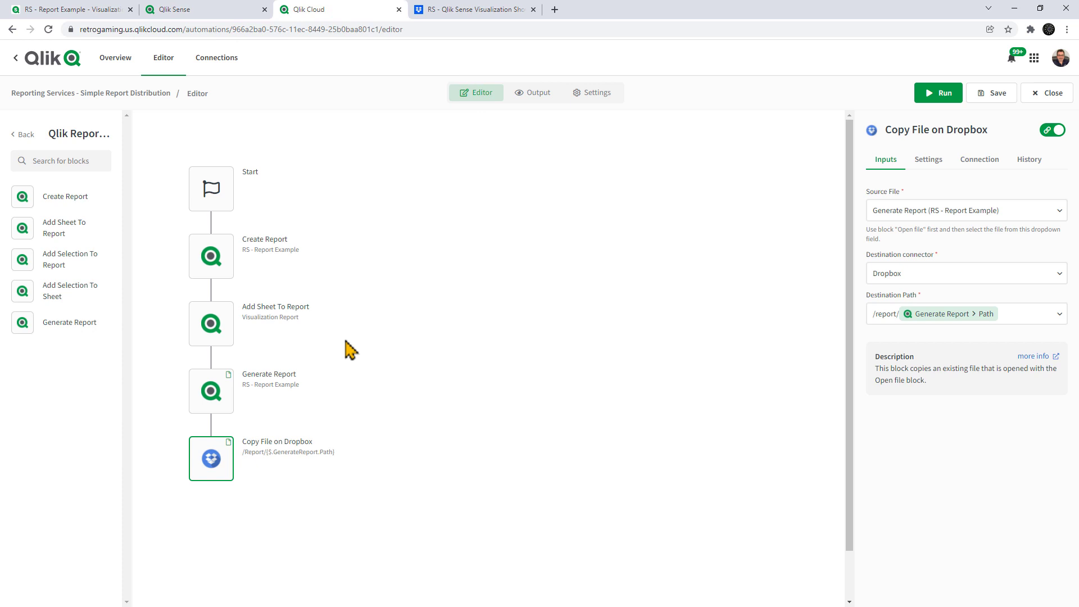
click(26, 135)
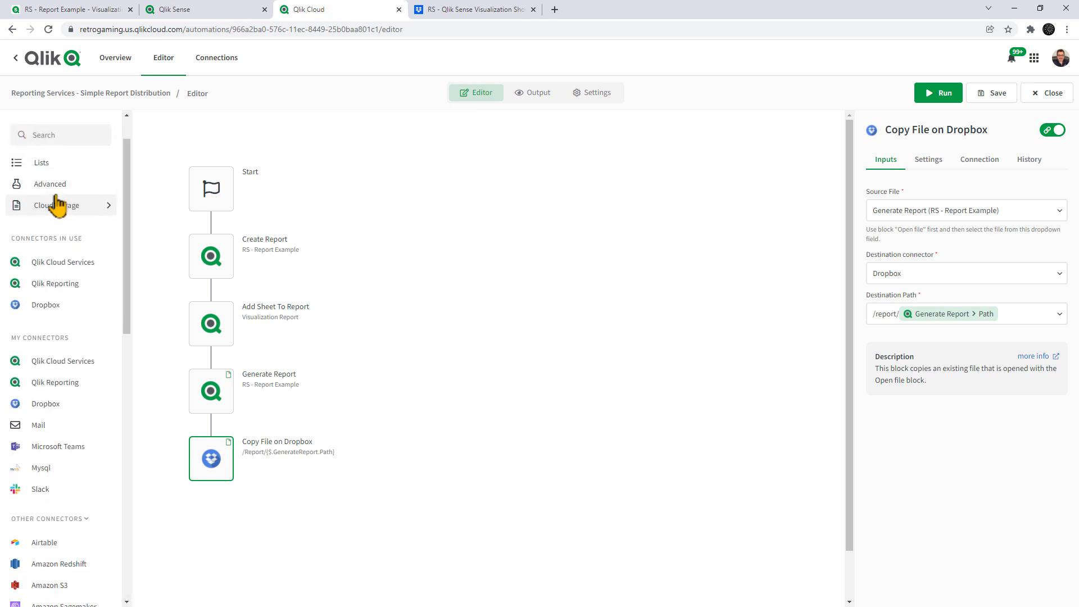
click(59, 212)
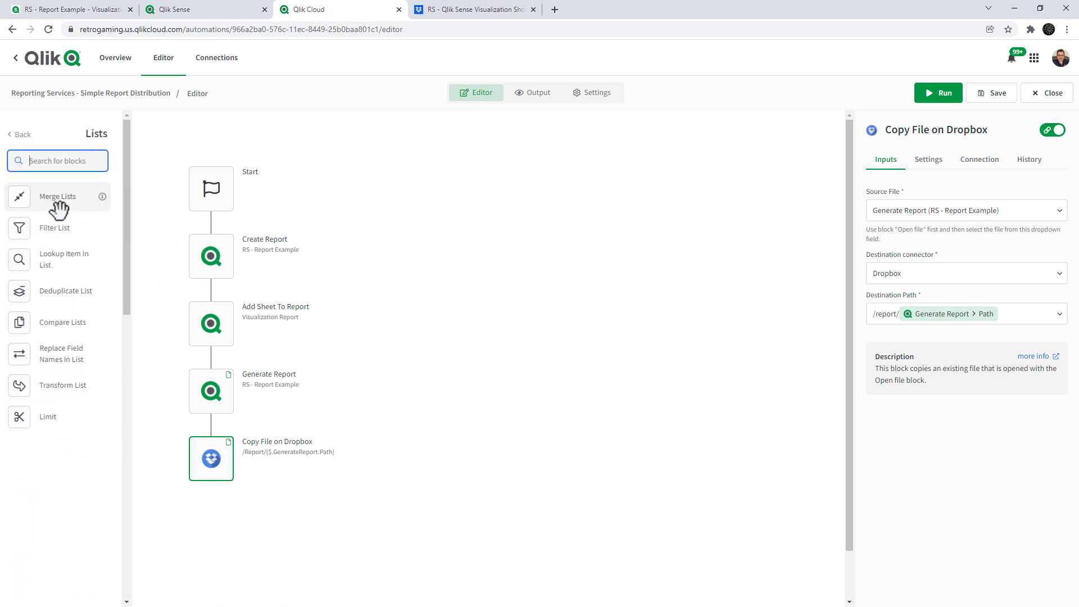
click(20, 134)
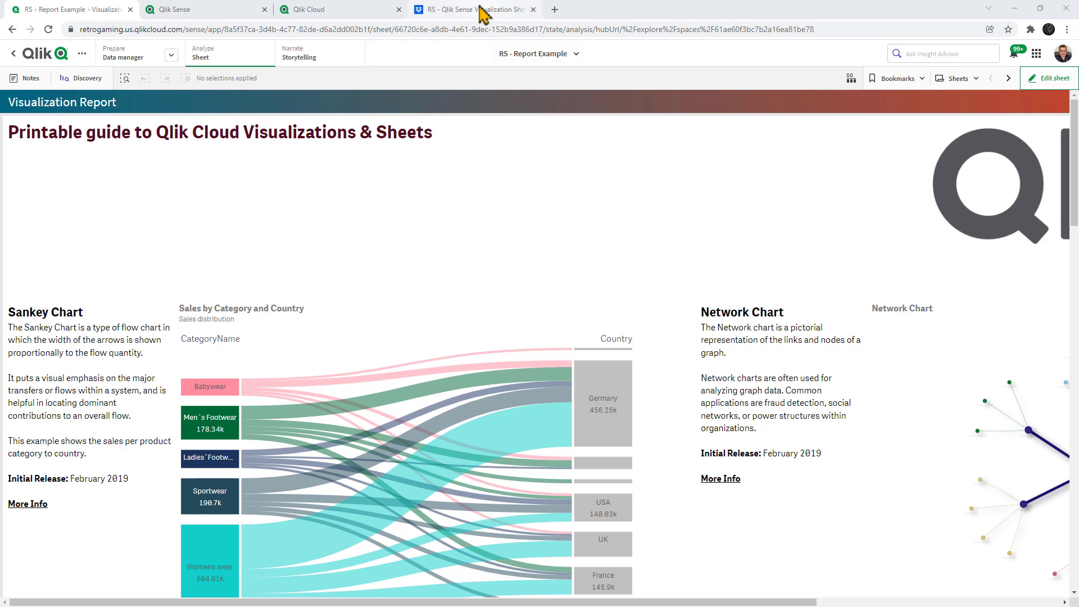
Step: Compare the PDF report in Dropbox with the Visualization Report sheet in Qlik Sense, looking through the sheet's charts
click(481, 10)
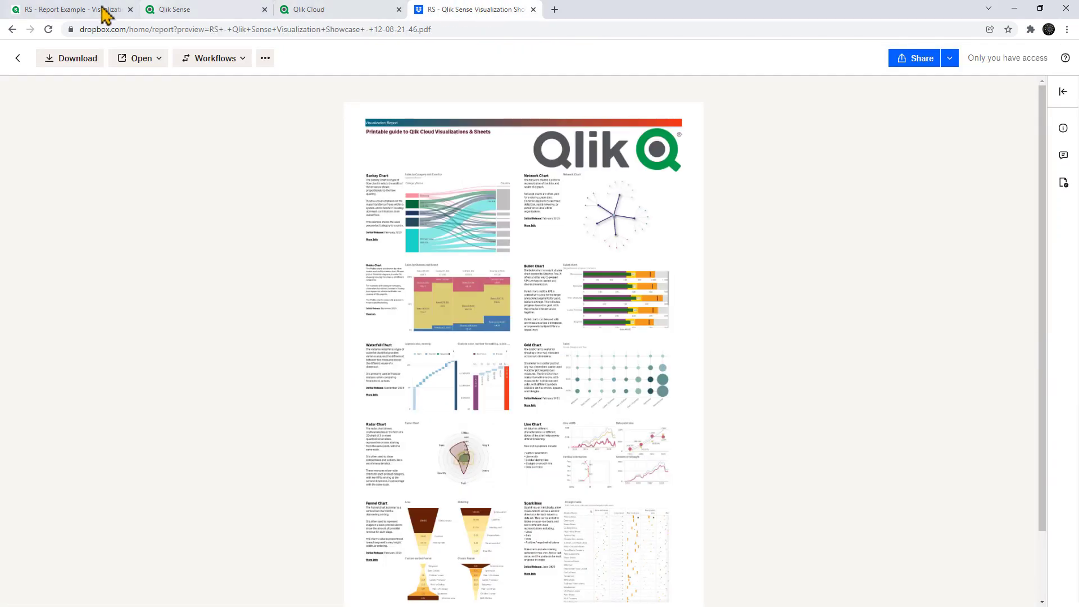
click(65, 10)
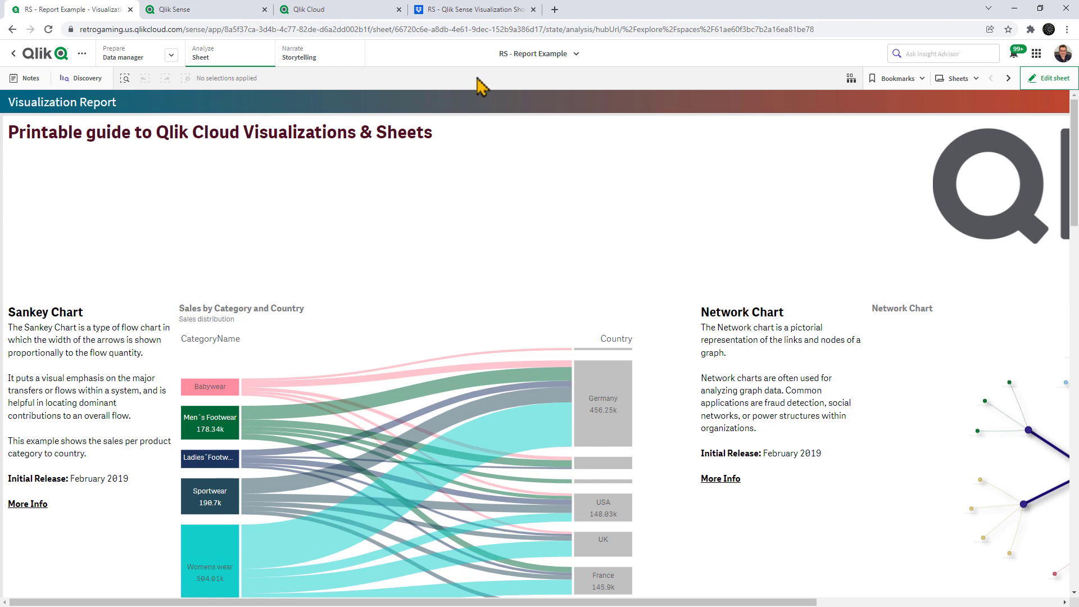
click(471, 11)
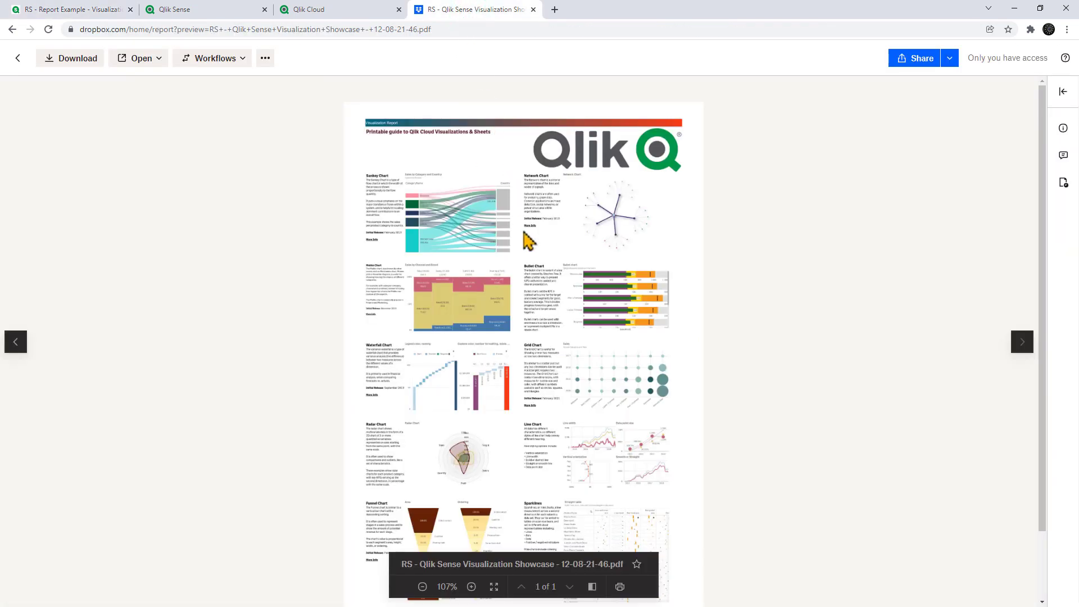
click(84, 10)
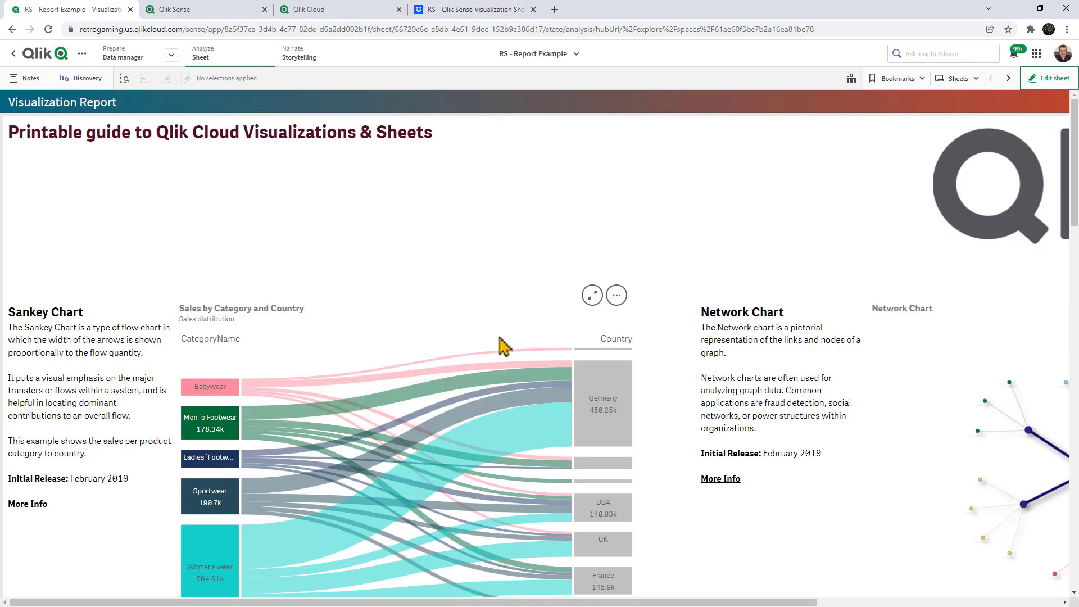
scroll(631, 332, down, 13)
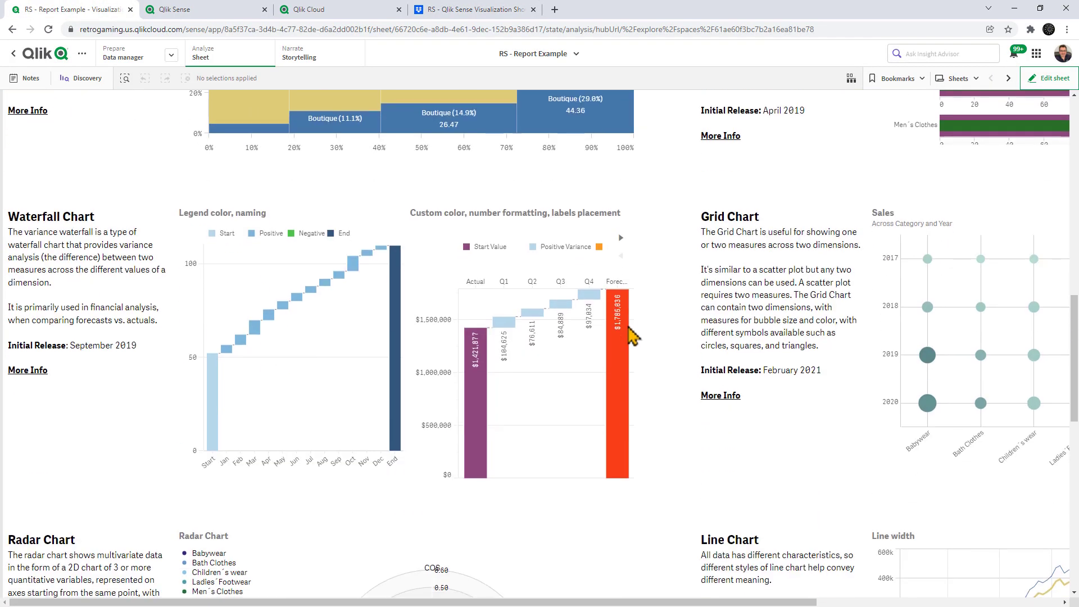
scroll(631, 335, down, 7)
scroll(632, 337, up, 18)
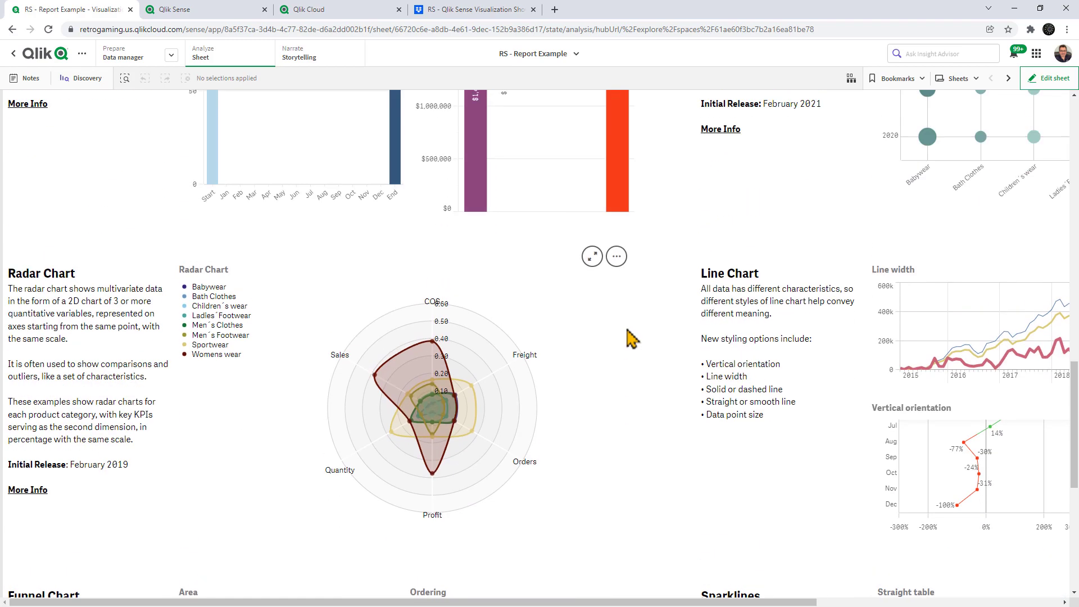
scroll(632, 338, up, 6)
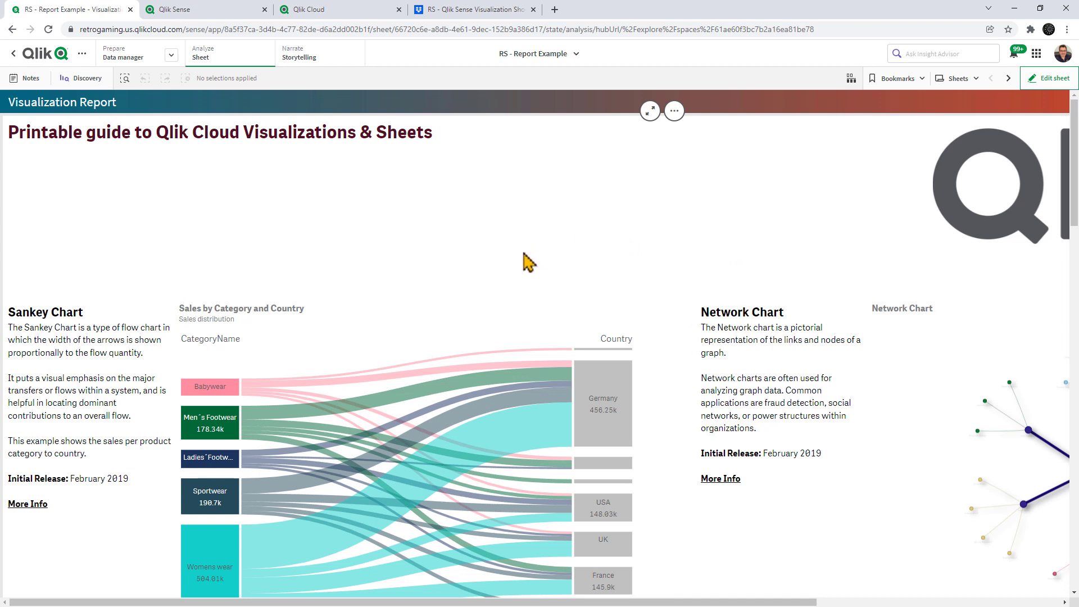
Step: Preview the sheet's PDF download with Letter paper size and Portrait orientation, and close the preview without downloading
click(81, 54)
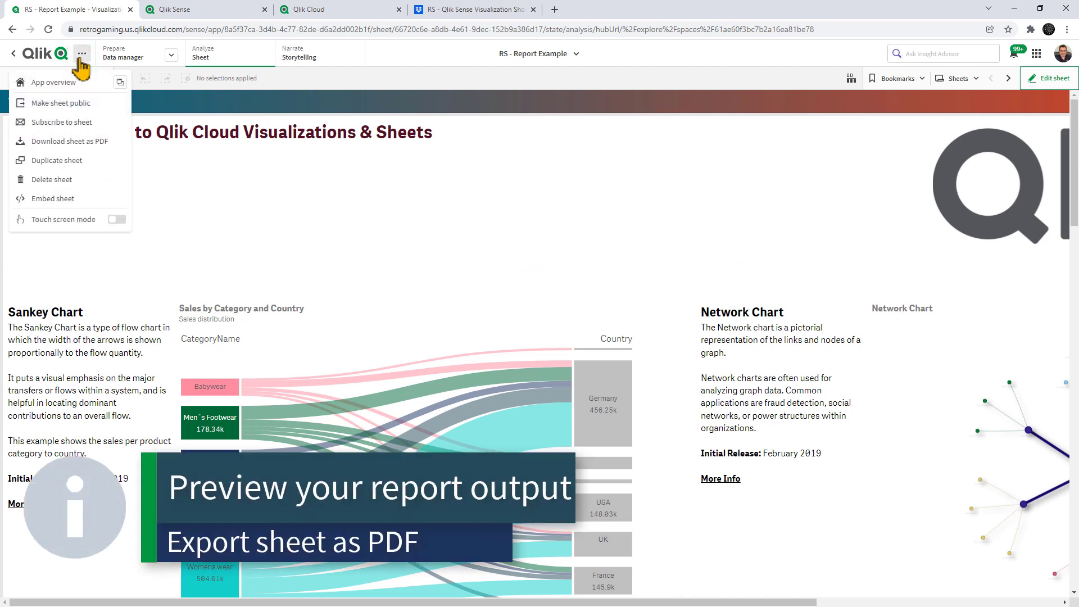
click(80, 144)
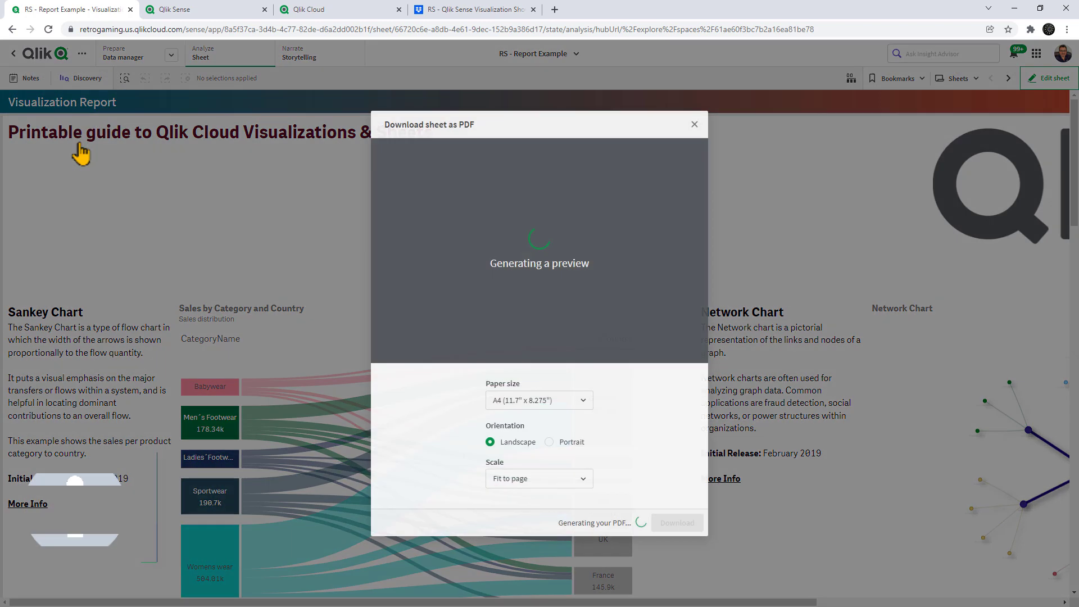
click(550, 400)
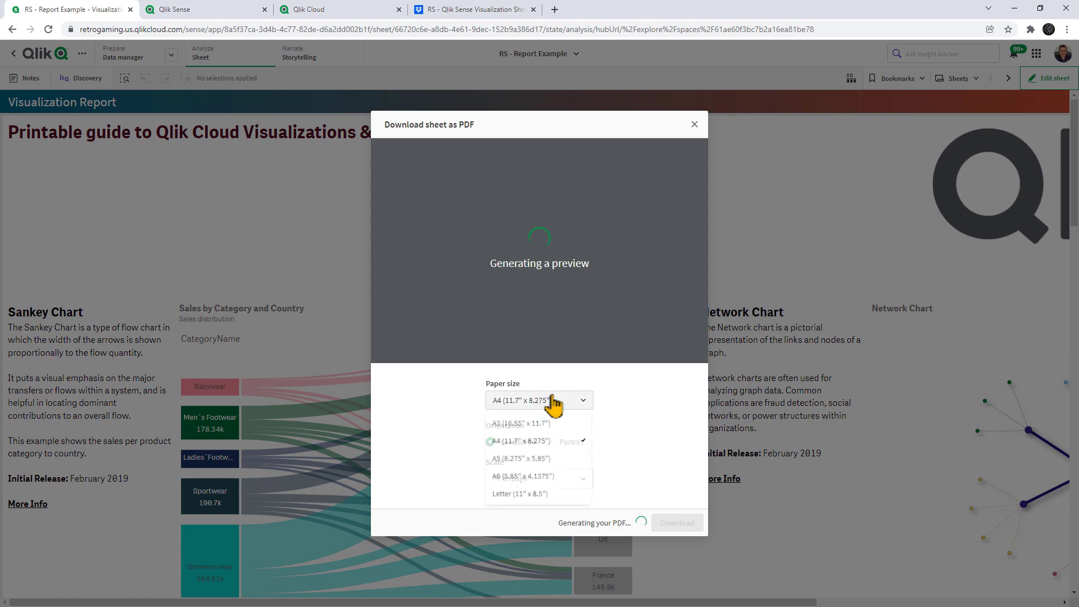
click(537, 496)
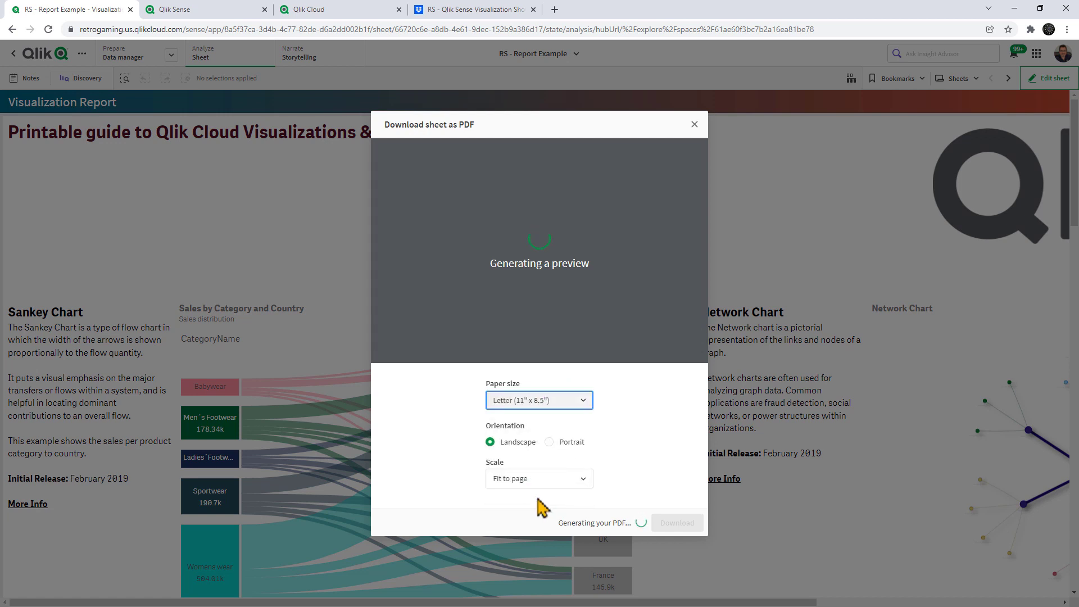
click(549, 443)
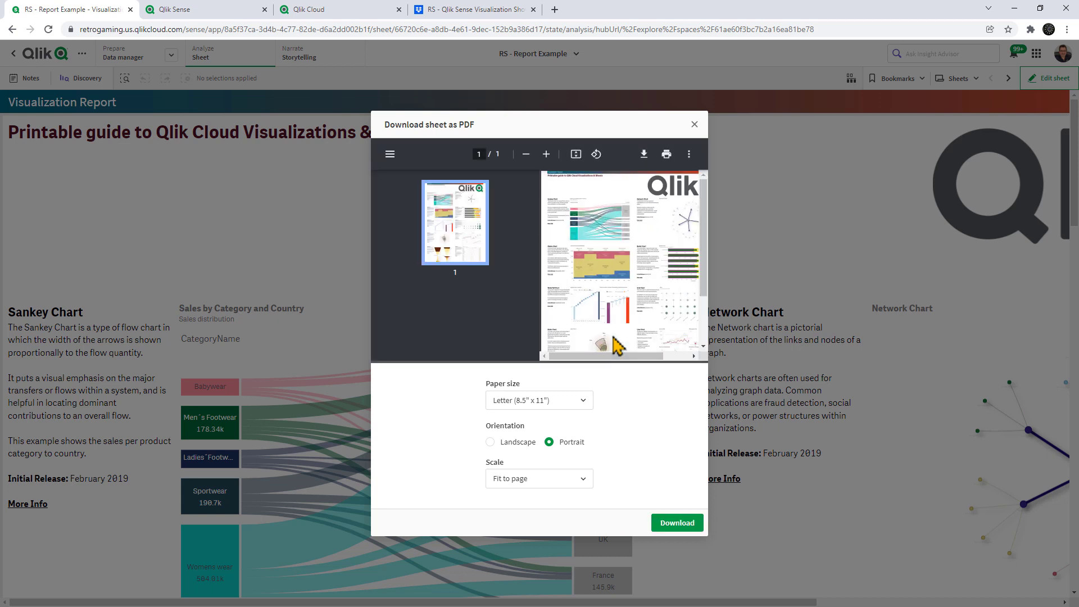
click(545, 154)
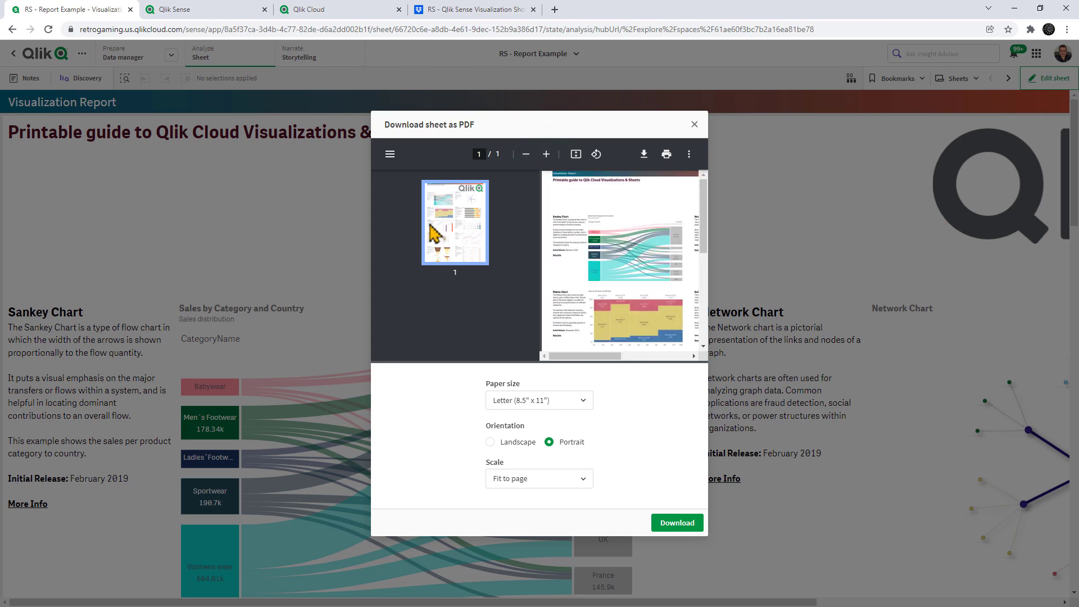
click(695, 124)
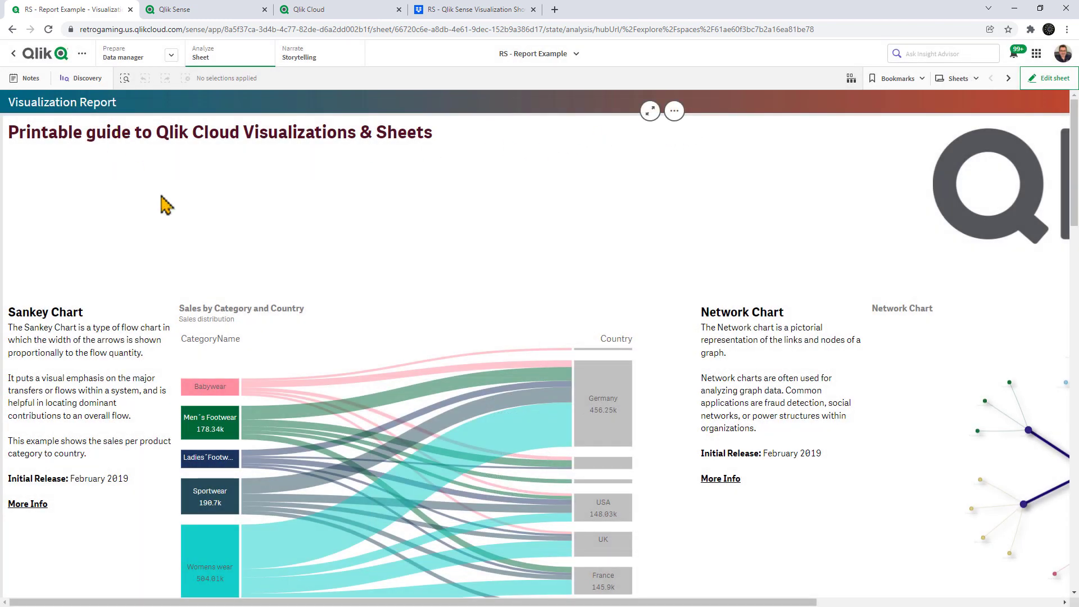
Step: Preview sharing the sheet's title text object as an image, and close the Share dialog without sending
right_click(404, 281)
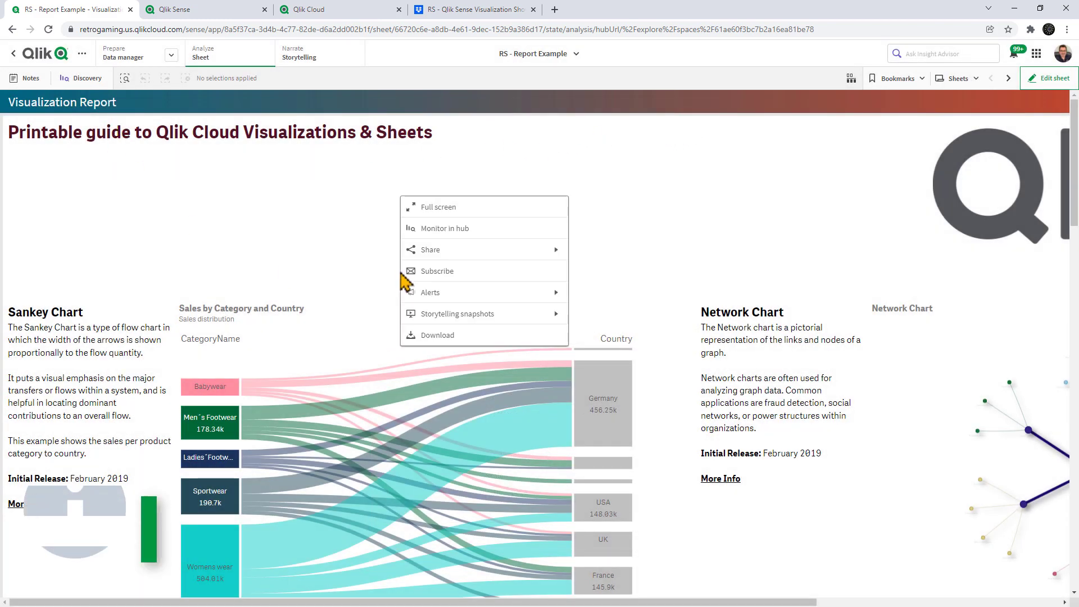
click(484, 249)
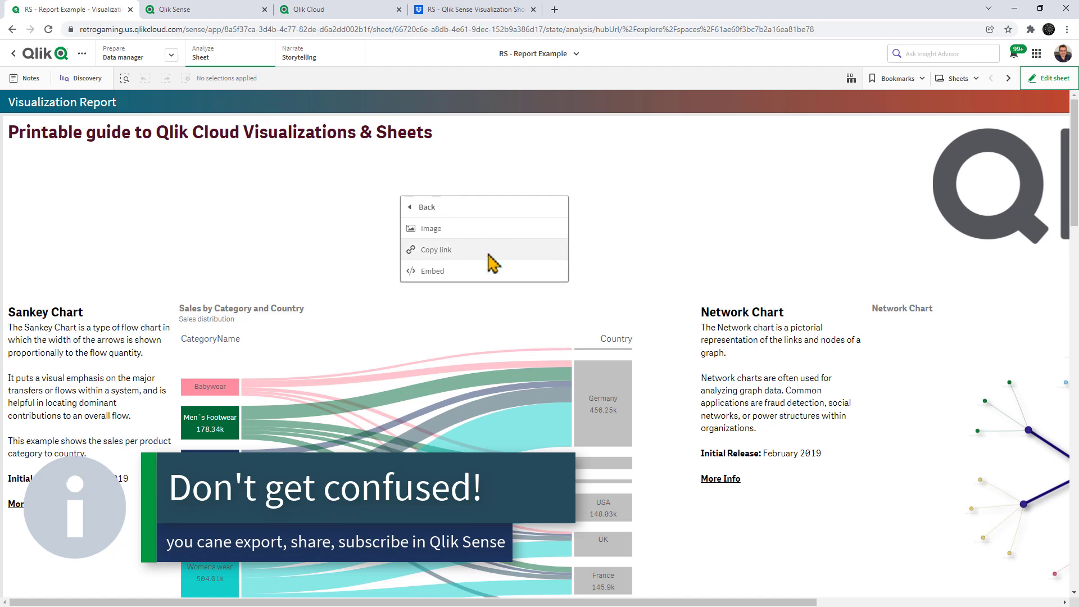
click(482, 228)
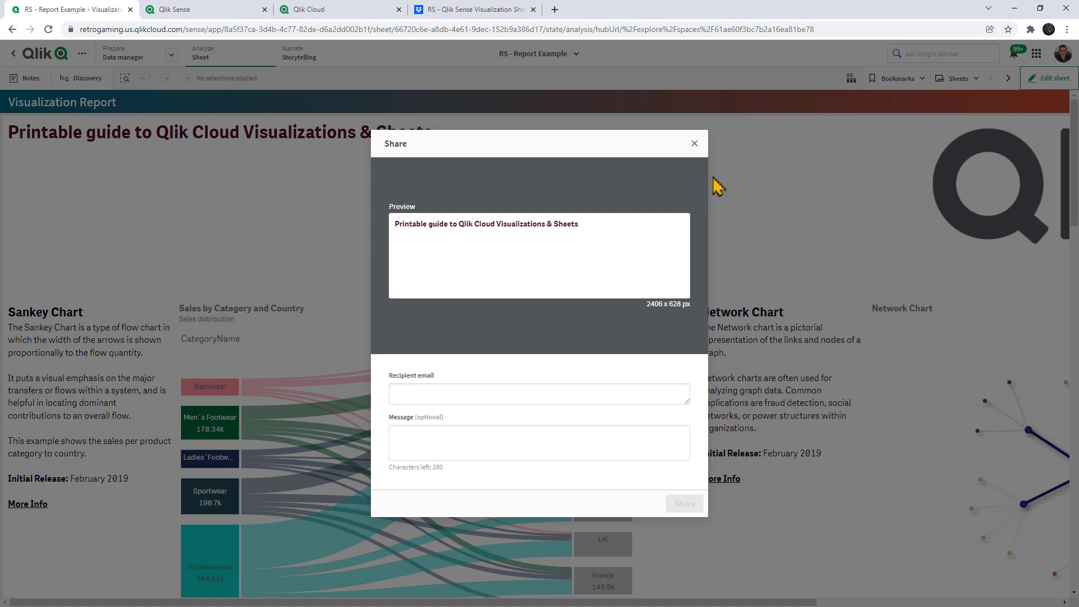
click(695, 144)
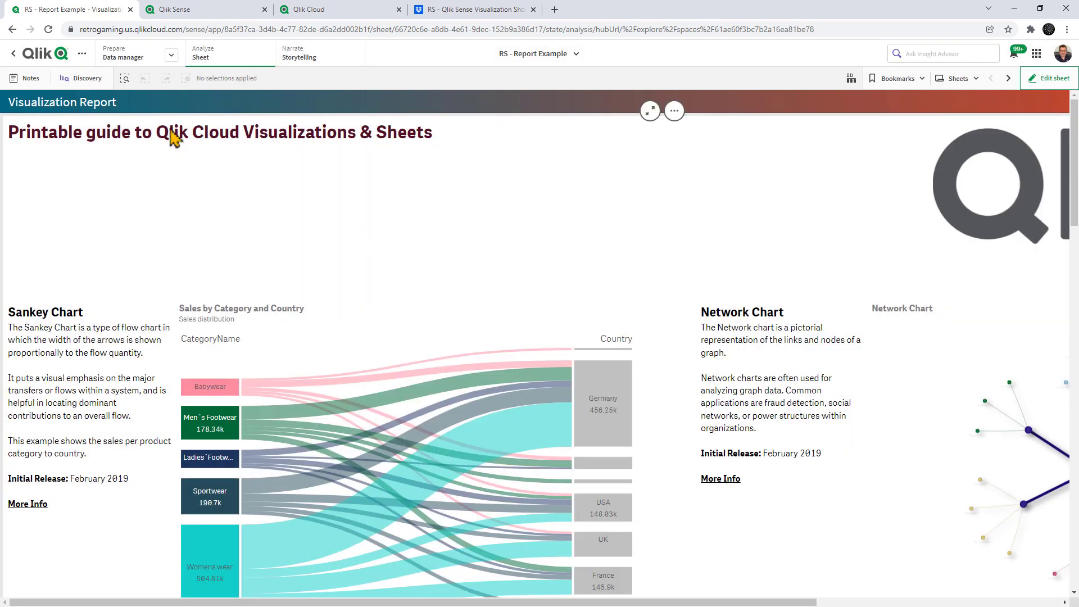
Step: Preview the sheet's email subscription settings, try to add users to the subscription, and close the dialog without subscribing
click(82, 53)
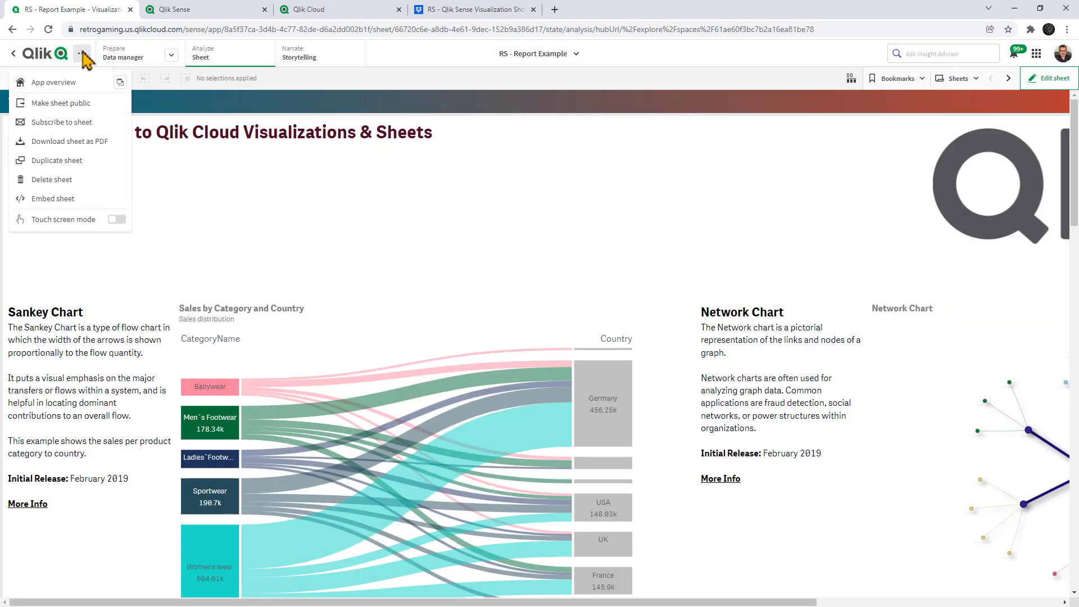
click(84, 120)
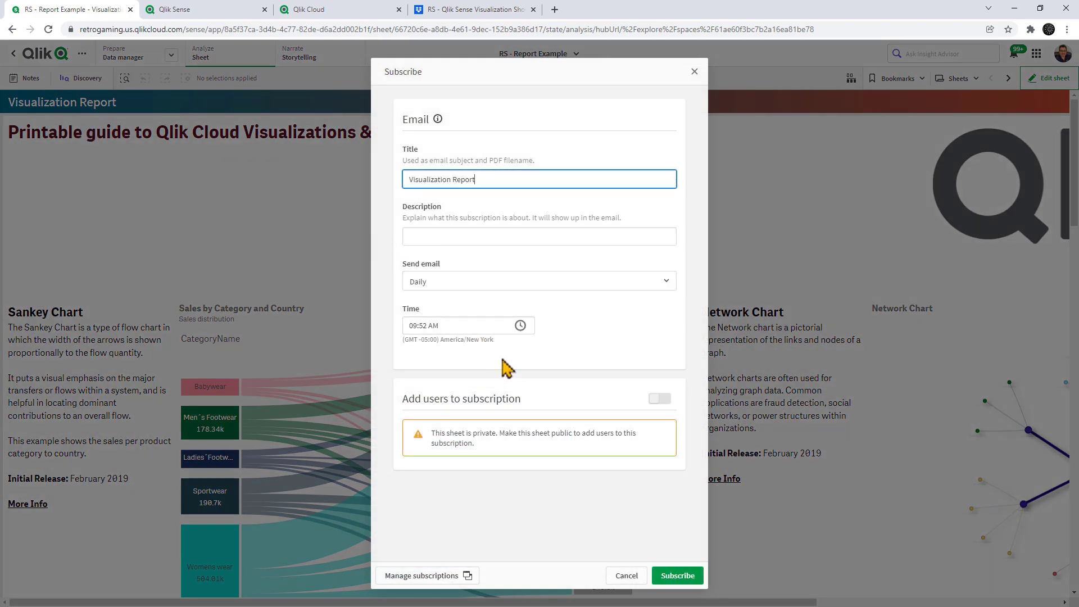
click(659, 401)
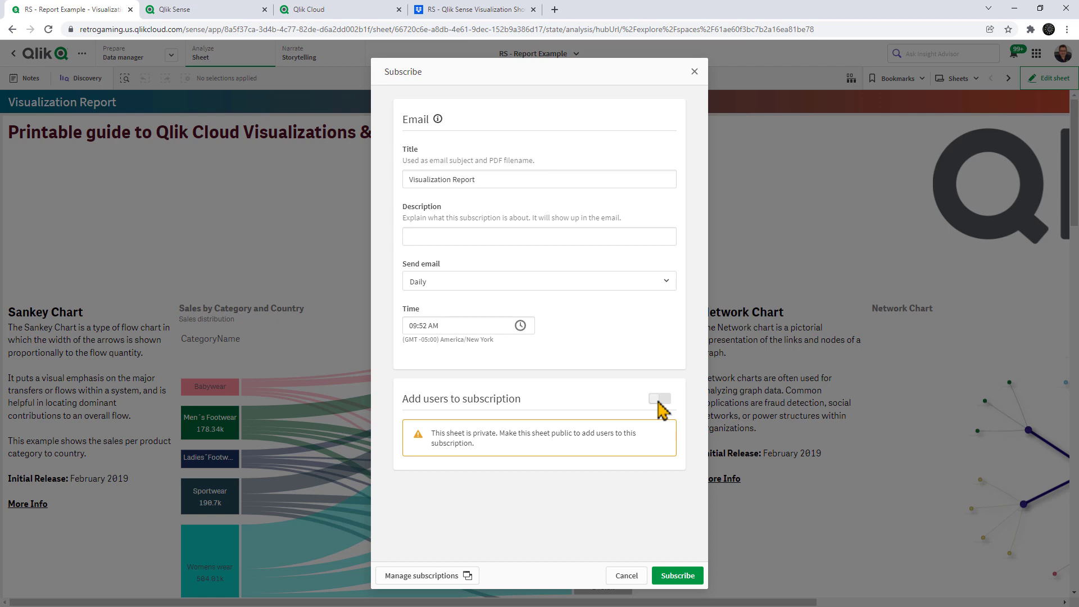
click(694, 72)
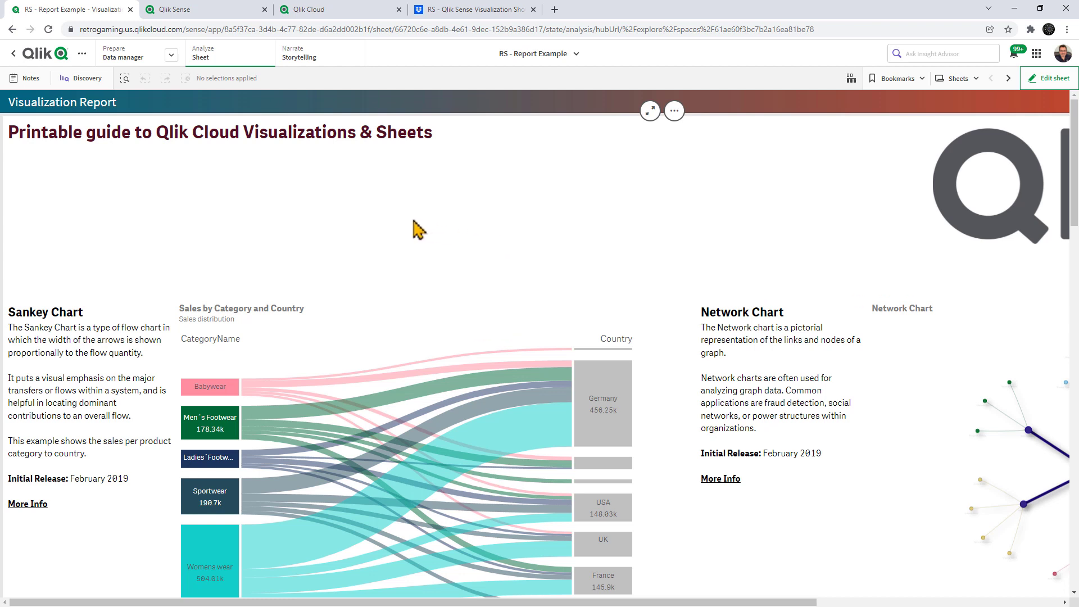
Step: Start editing, create a new sheet in the app, and move it to the front of My sheets
click(1042, 83)
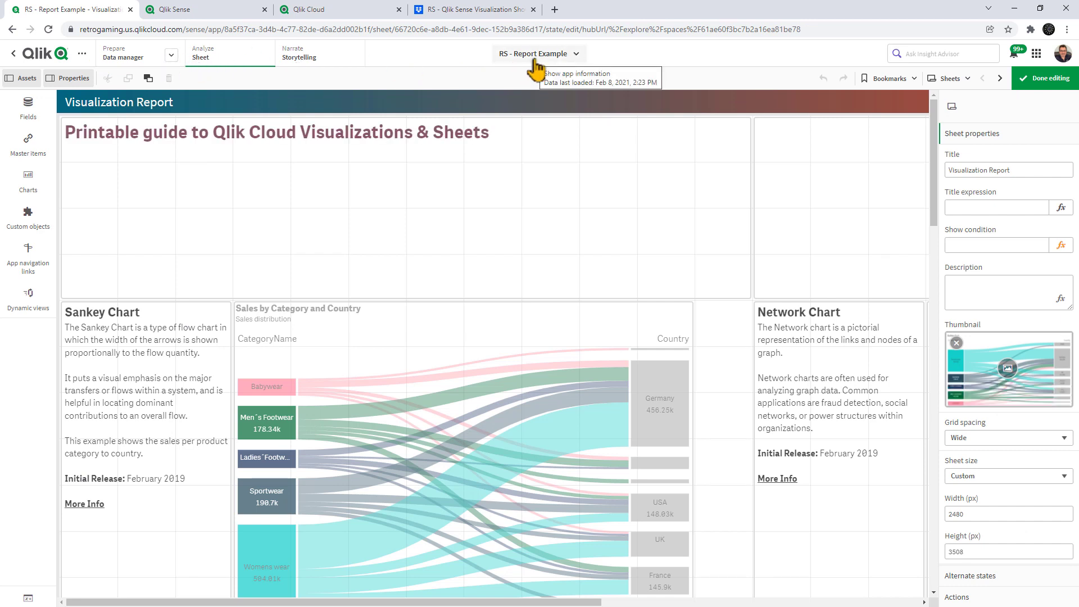
click(955, 84)
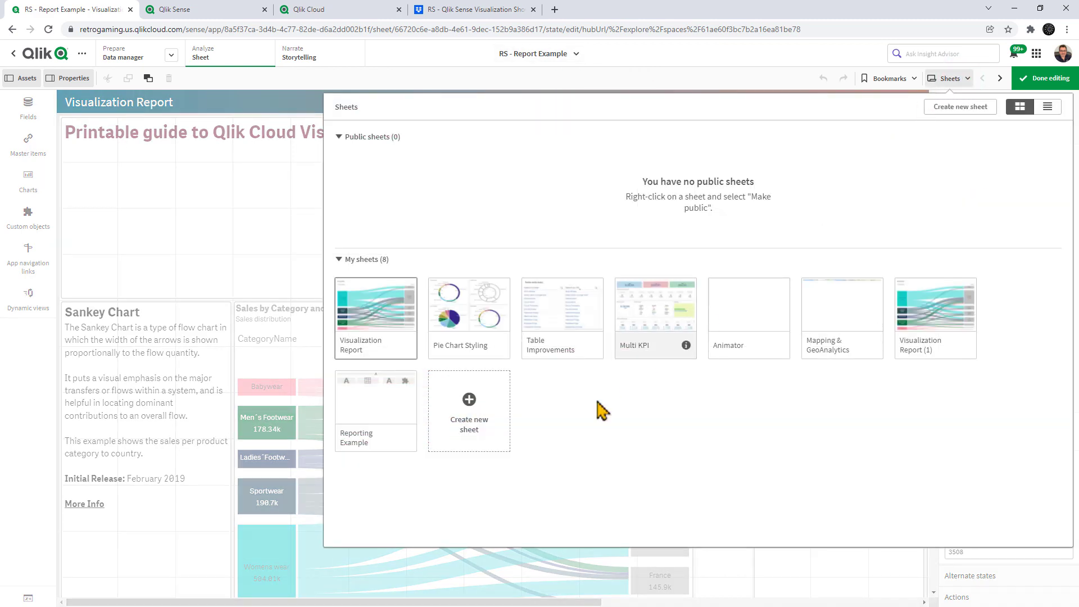
click(480, 415)
drag(483, 415, 380, 308)
click(371, 346)
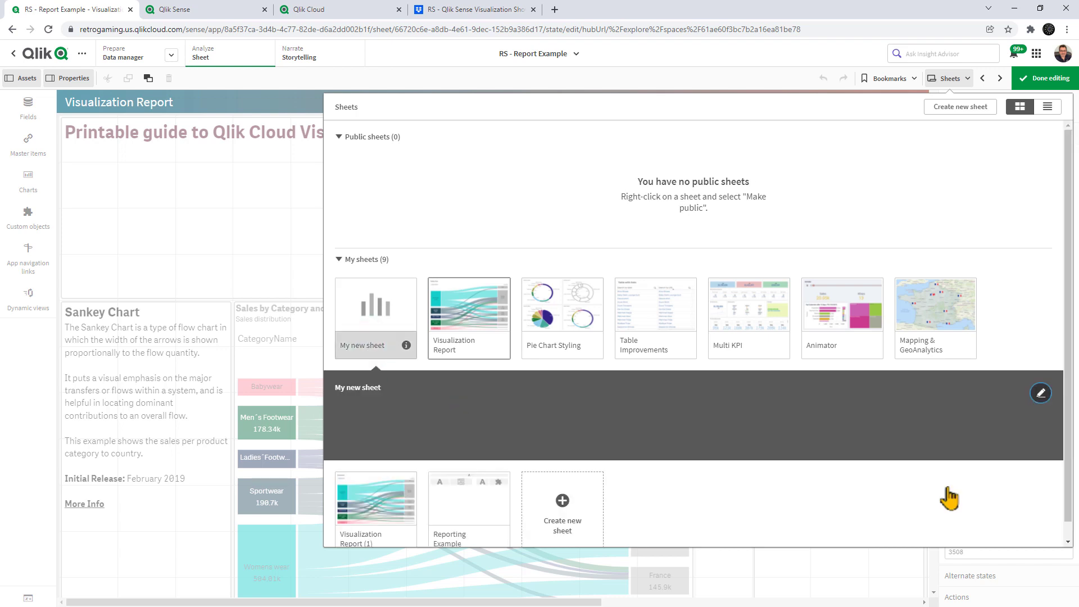
Step: Title the new sheet "RS - Demo Report" and open it for editing
click(1040, 391)
text(RS - Demo Report)
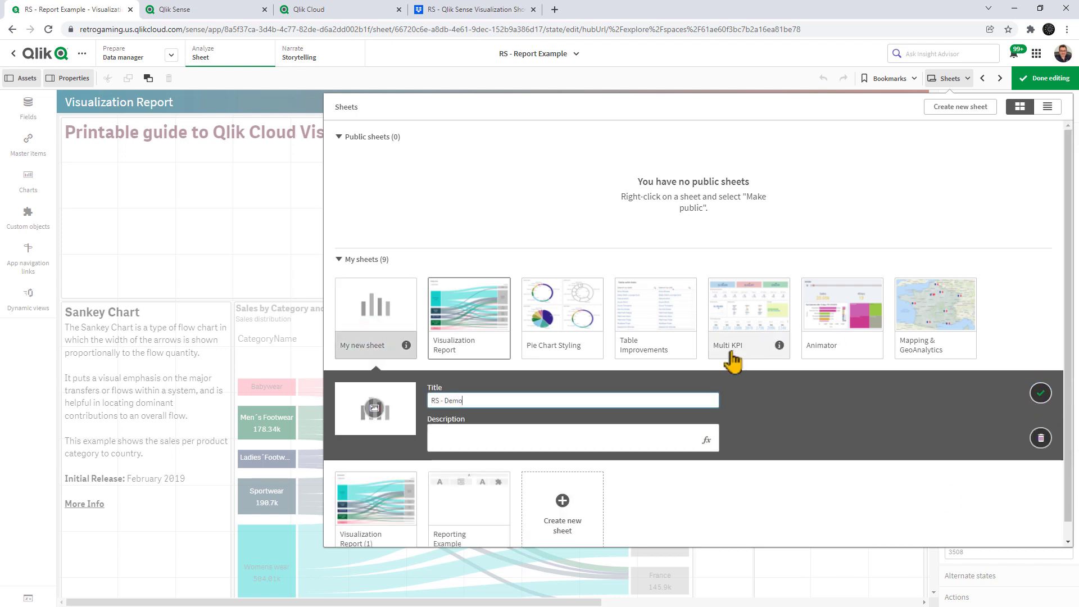
click(820, 393)
click(1043, 394)
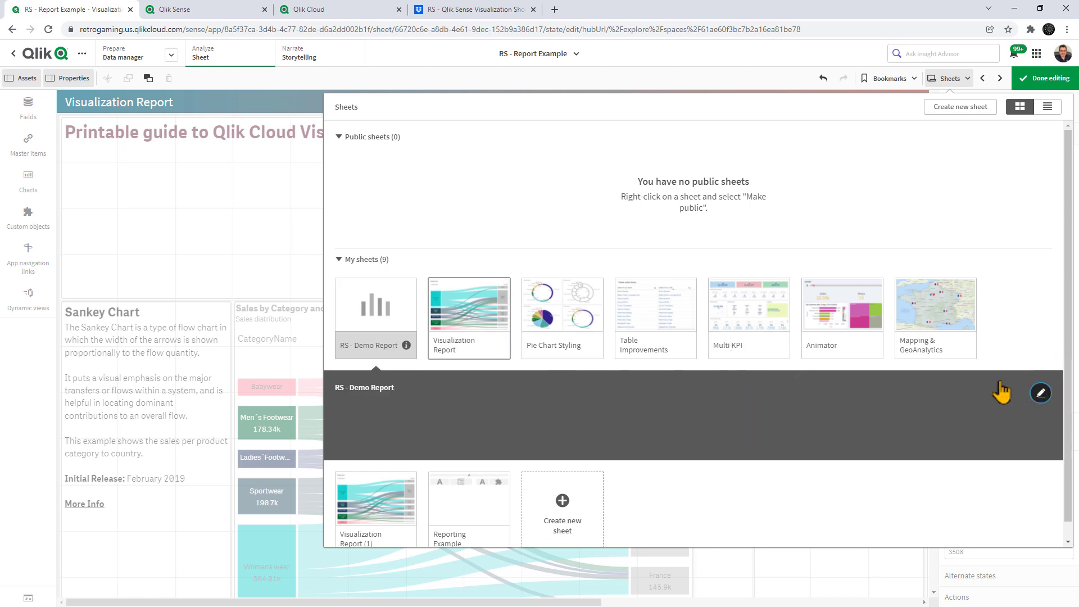
click(410, 321)
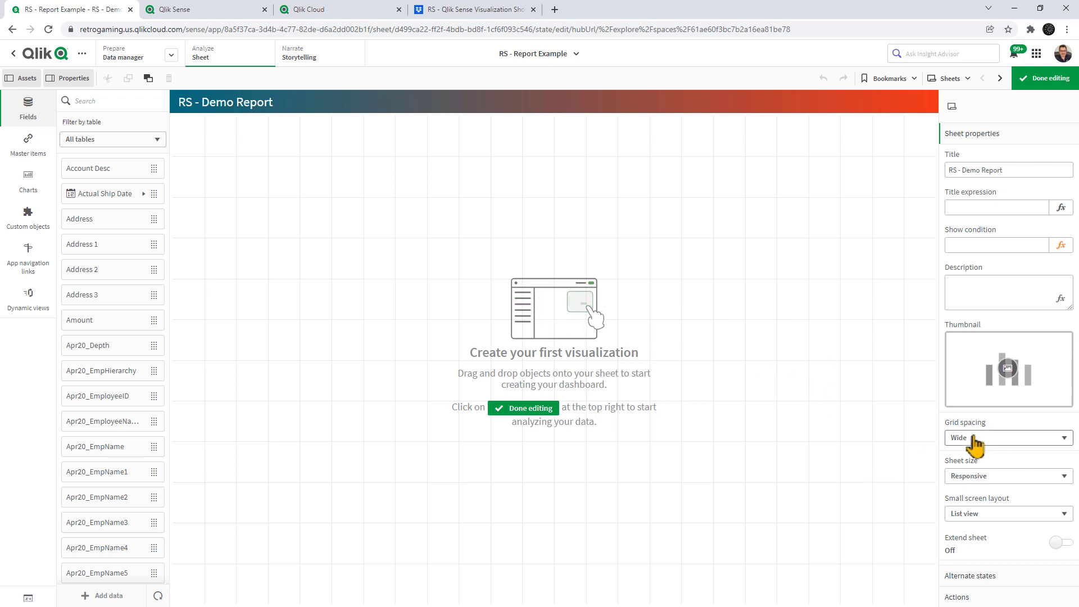
Step: Set the sheet size to Custom with a width of 2480 px and a height of 3500 px
click(997, 478)
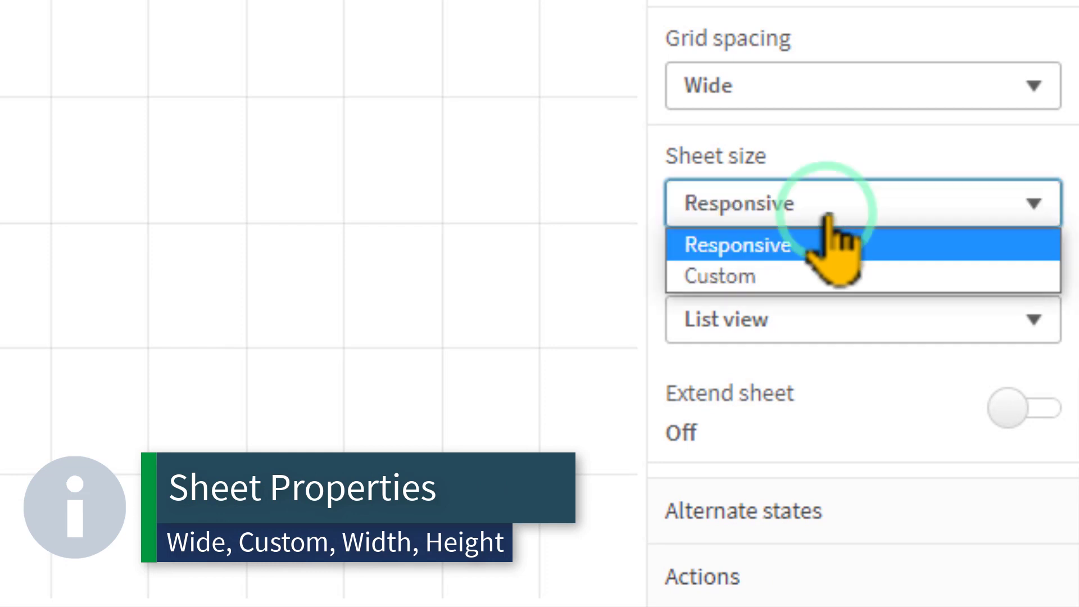
click(802, 281)
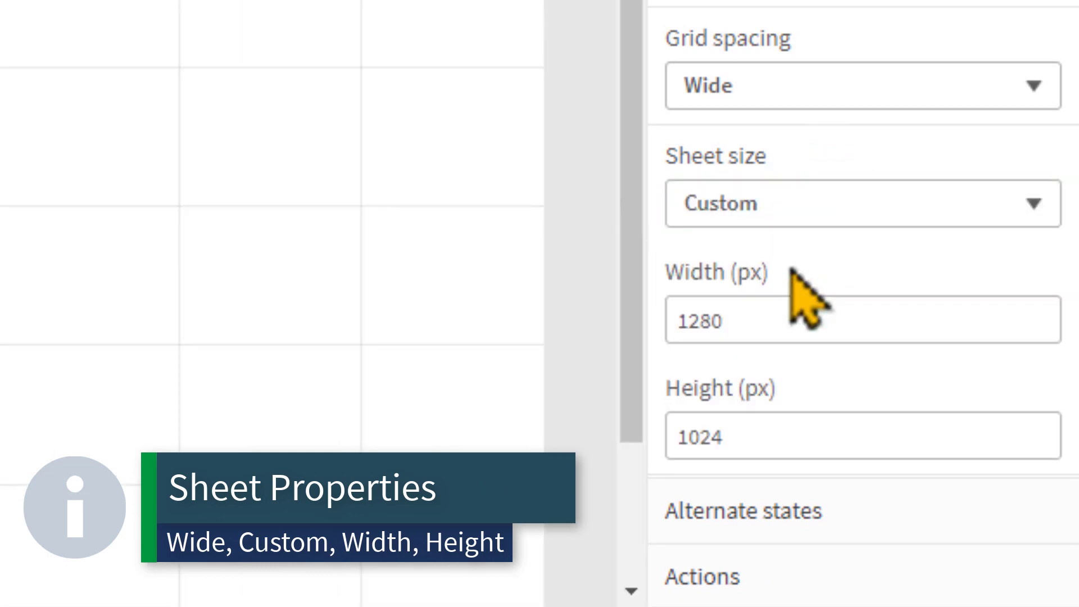
drag(766, 313, 643, 313)
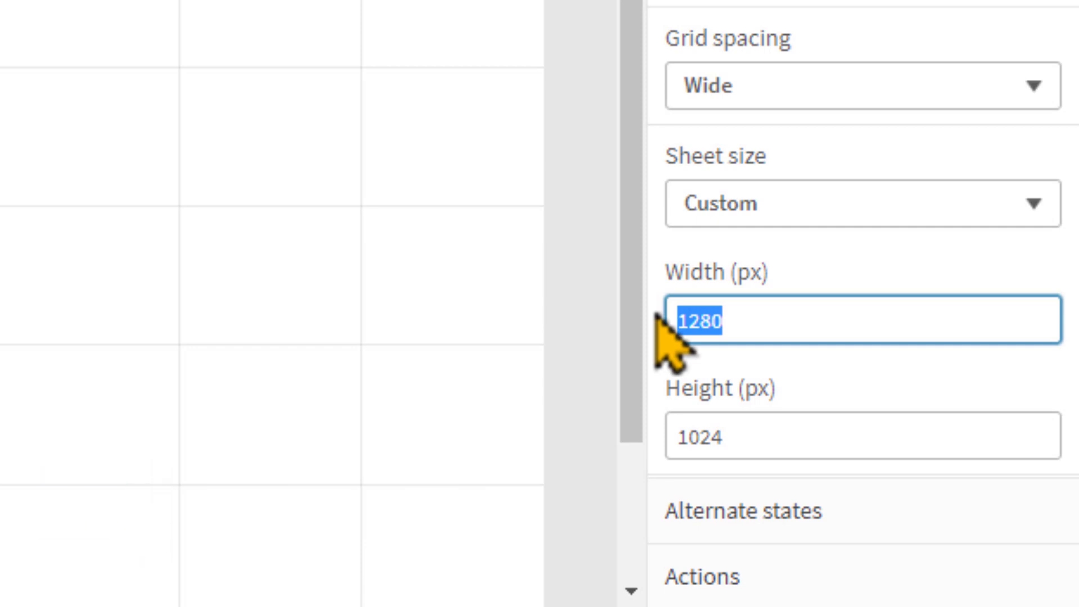
text(2480)
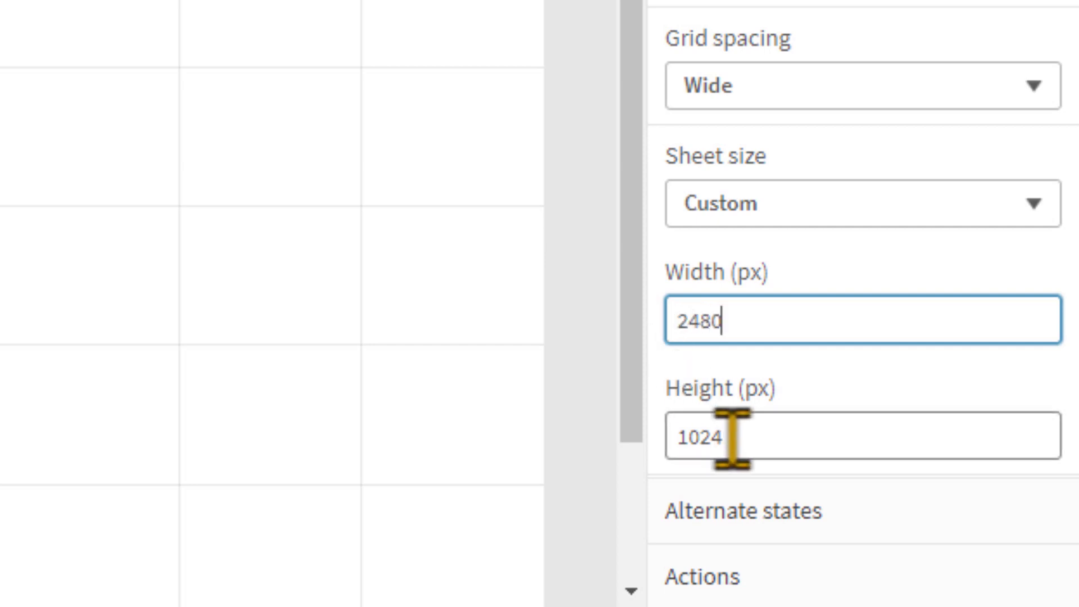
drag(782, 435, 675, 437)
text(3500)
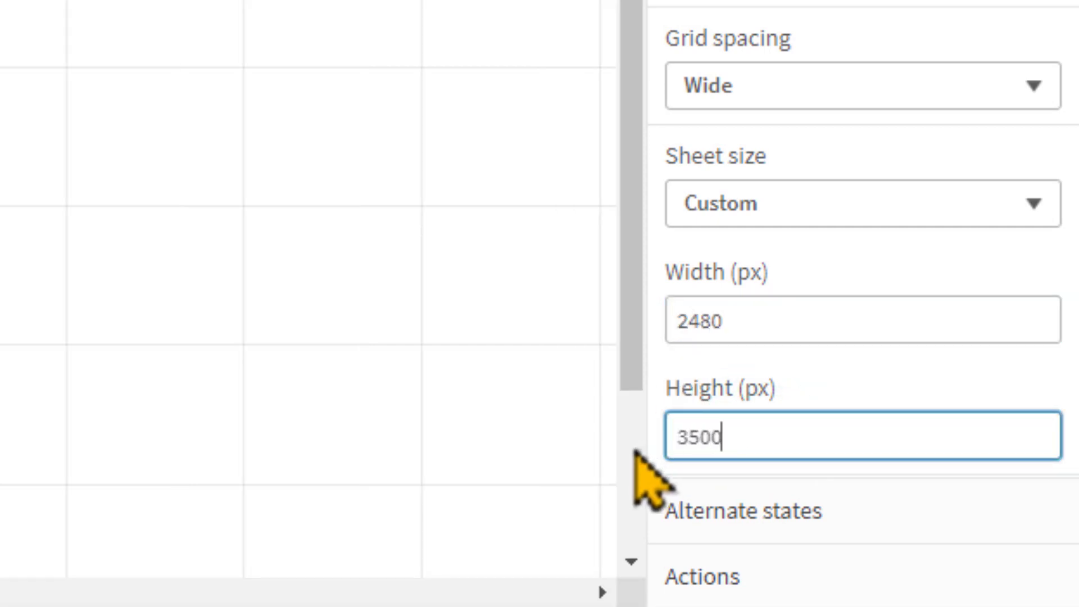
click(393, 326)
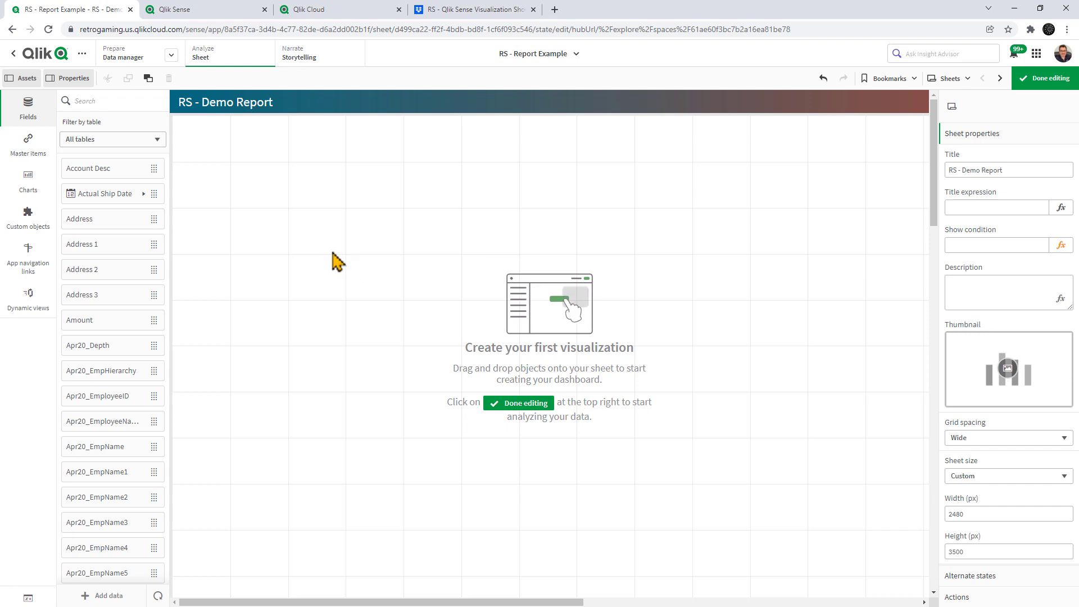
Step: Place the Title master visualization along the top of the sheet, one grid row high
click(48, 161)
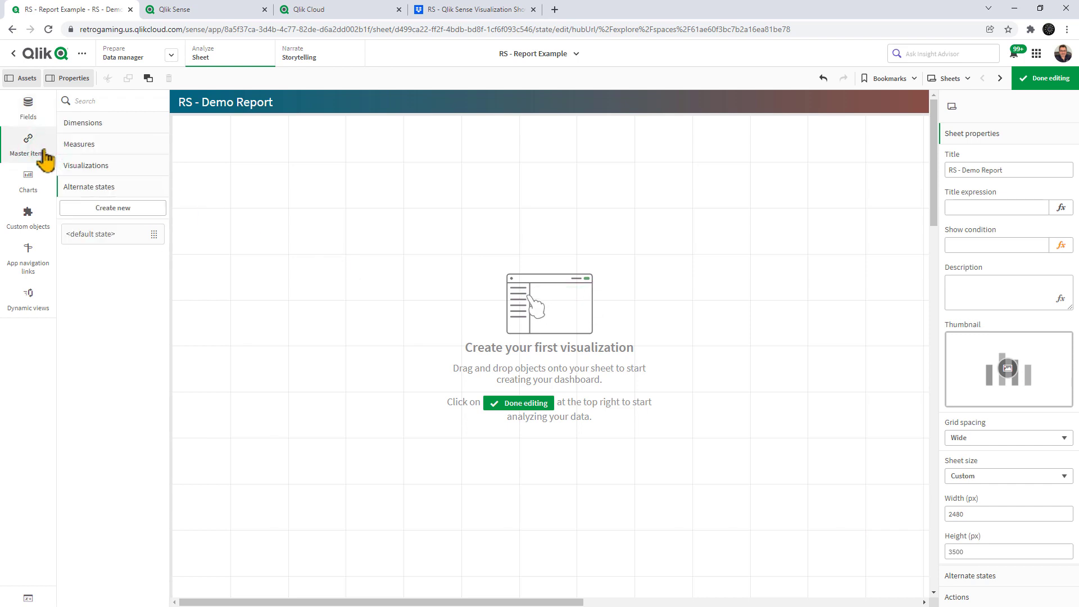
click(112, 166)
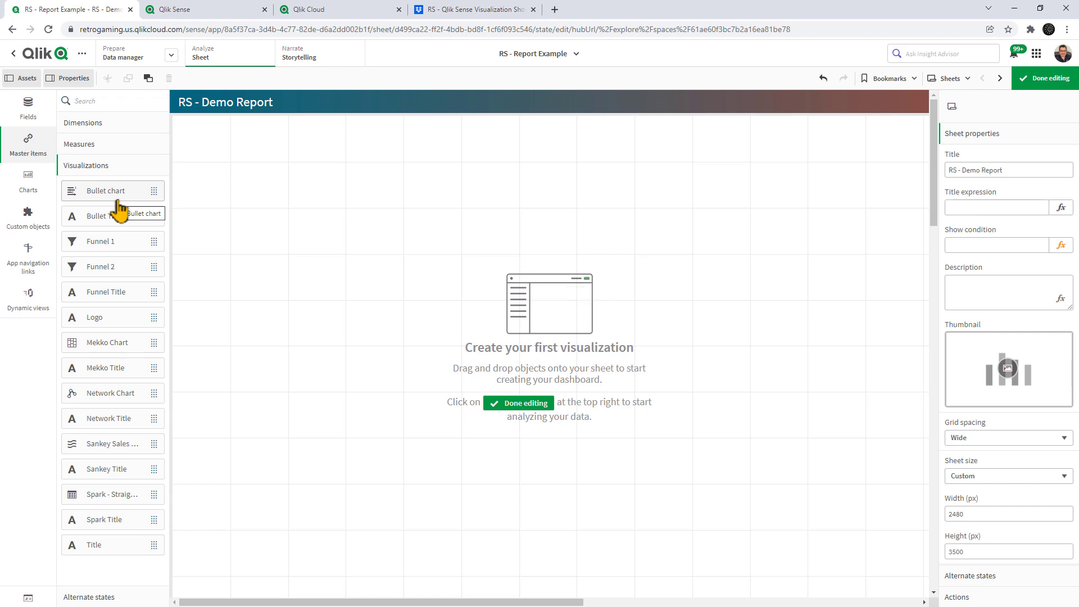
drag(104, 545, 247, 169)
drag(585, 312, 930, 181)
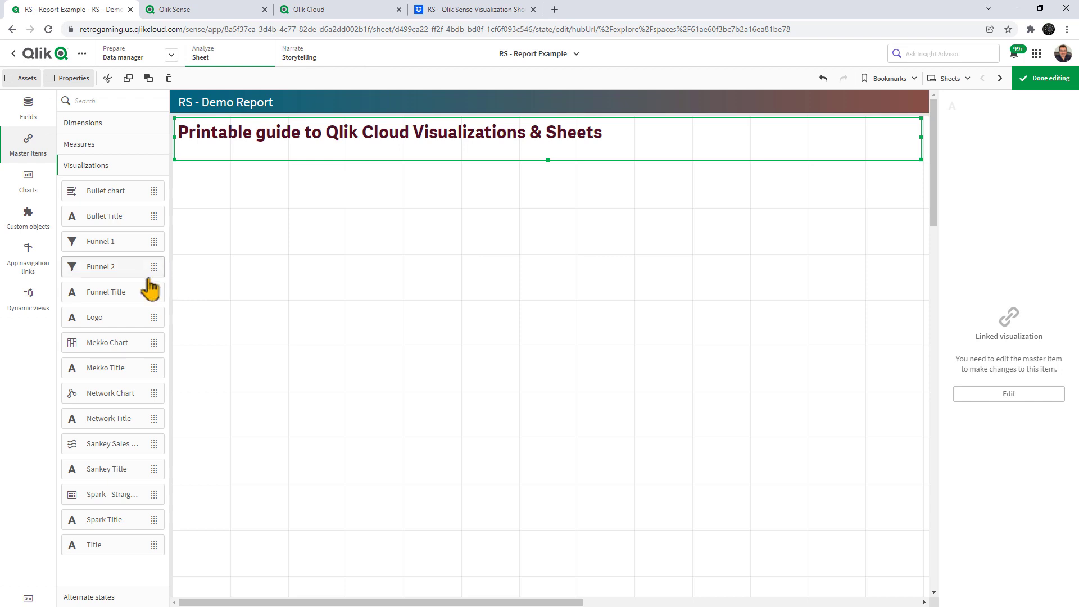
Step: Place the Logo master visualization beside the report title and size it to about 10 x 3 grid cells
drag(109, 324, 729, 149)
click(919, 145)
drag(884, 217, 886, 141)
drag(558, 600, 851, 600)
drag(372, 136, 918, 169)
drag(606, 161, 612, 247)
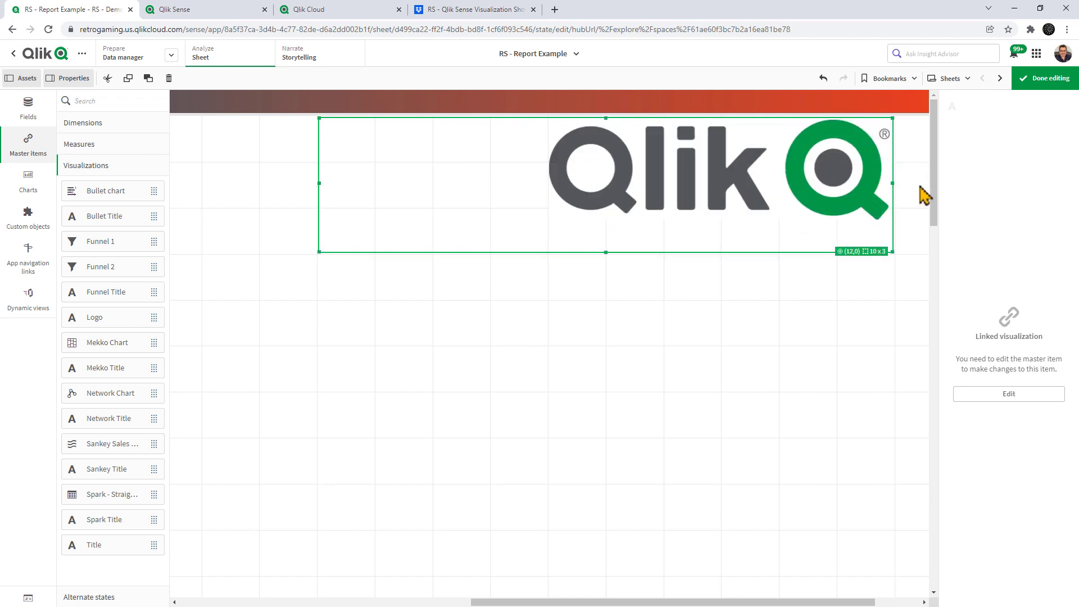
Step: Place the Network Chart beneath the report title, with the Network Title text to its left
drag(506, 601, 189, 603)
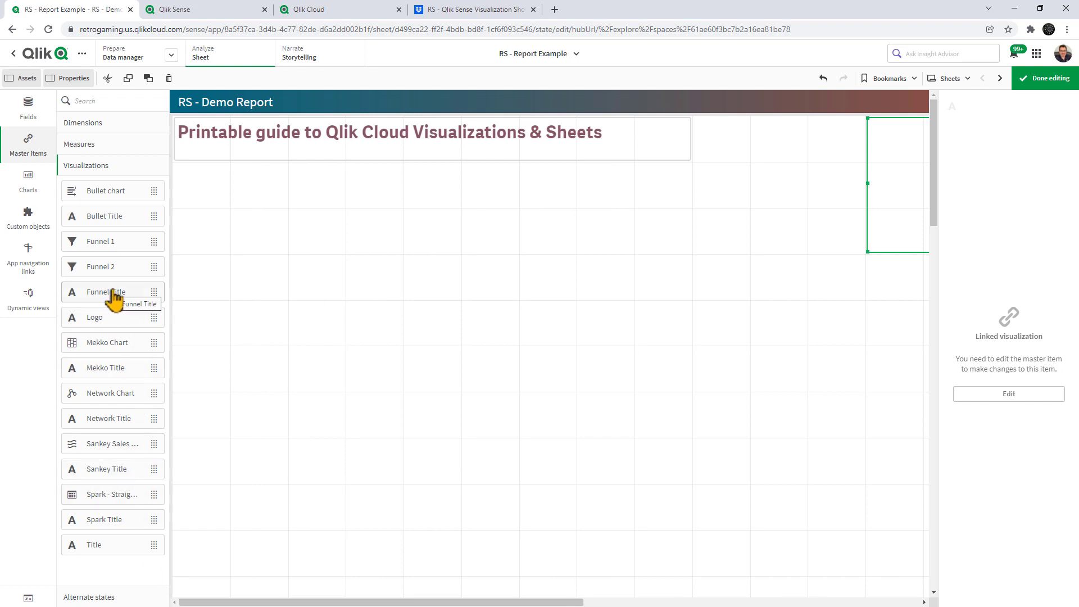
drag(111, 395, 613, 278)
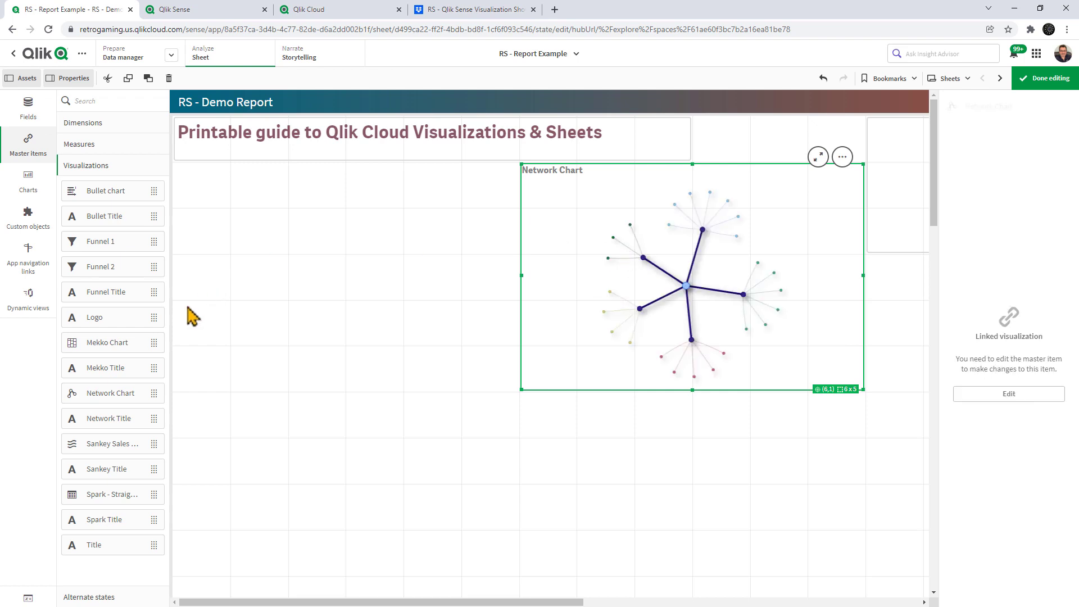
drag(124, 418, 399, 335)
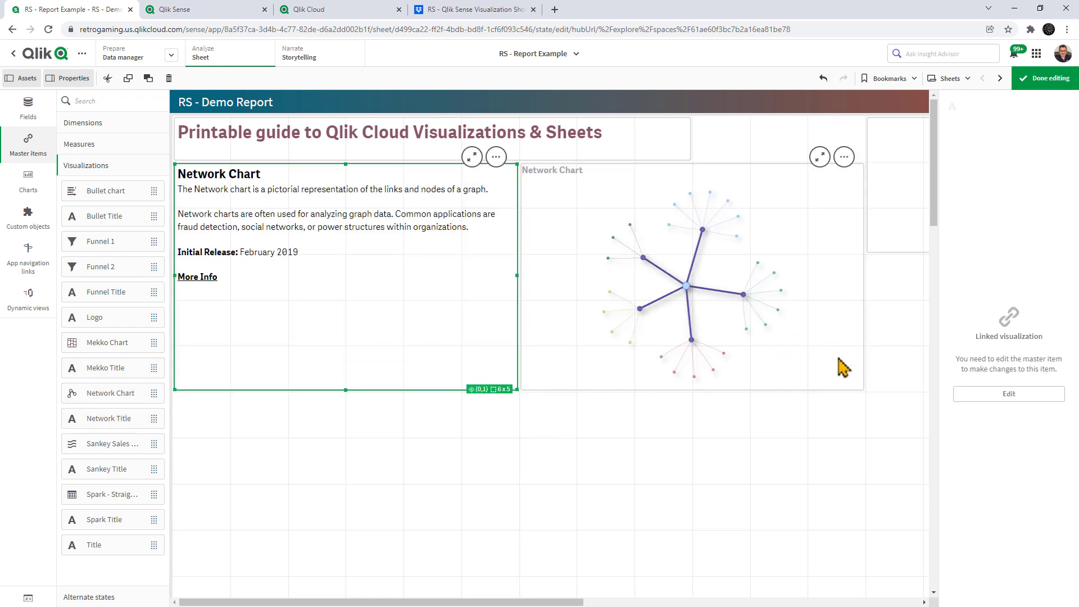
Step: Place the Mekko Title text beneath the network description and the Mekko Chart to its right
scroll(366, 417, down, 1)
drag(123, 368, 397, 447)
drag(121, 343, 674, 466)
Step: Shrink the logo to one grid row high and place the Sankey Title text and the Spark straight table beneath it
drag(553, 602, 790, 602)
scroll(770, 337, up, 1)
click(761, 219)
drag(712, 251, 713, 160)
drag(117, 497, 801, 283)
Step: Place the Funnel Title text to the right of the Mekko chart and the Funnel 1 chart beside it
scroll(716, 309, left, 5)
scroll(562, 337, down, 1)
drag(107, 291, 829, 365)
drag(559, 602, 825, 602)
drag(106, 242, 758, 359)
Step: Place the Sankey Title text beneath the Mekko description and the Sankey sales chart to its right
drag(531, 602, 197, 602)
scroll(235, 494, down, 2)
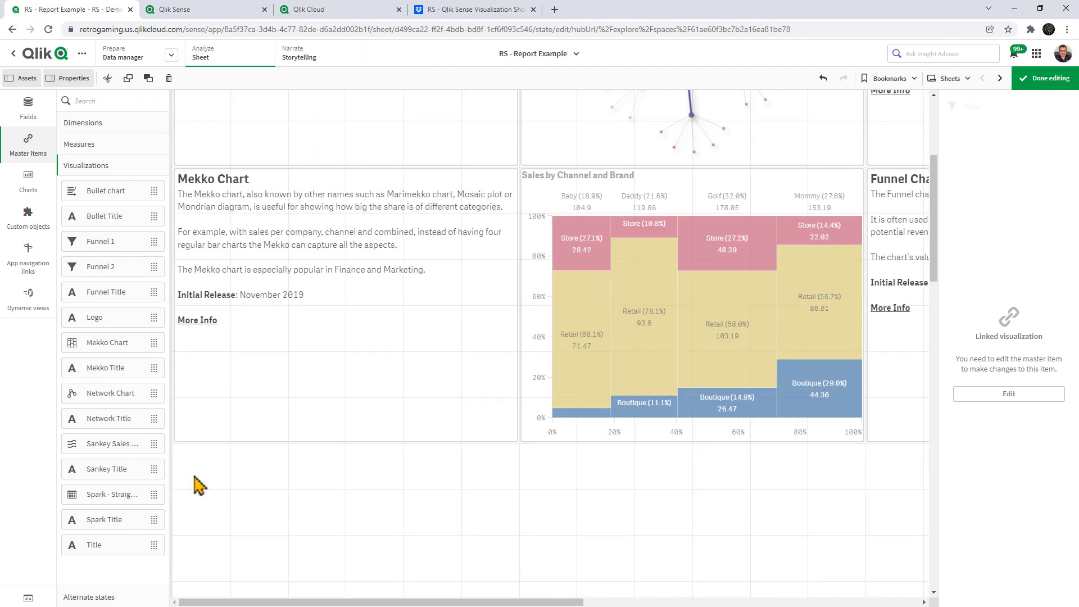
drag(113, 469, 337, 484)
drag(130, 444, 514, 590)
drag(939, 269, 937, 176)
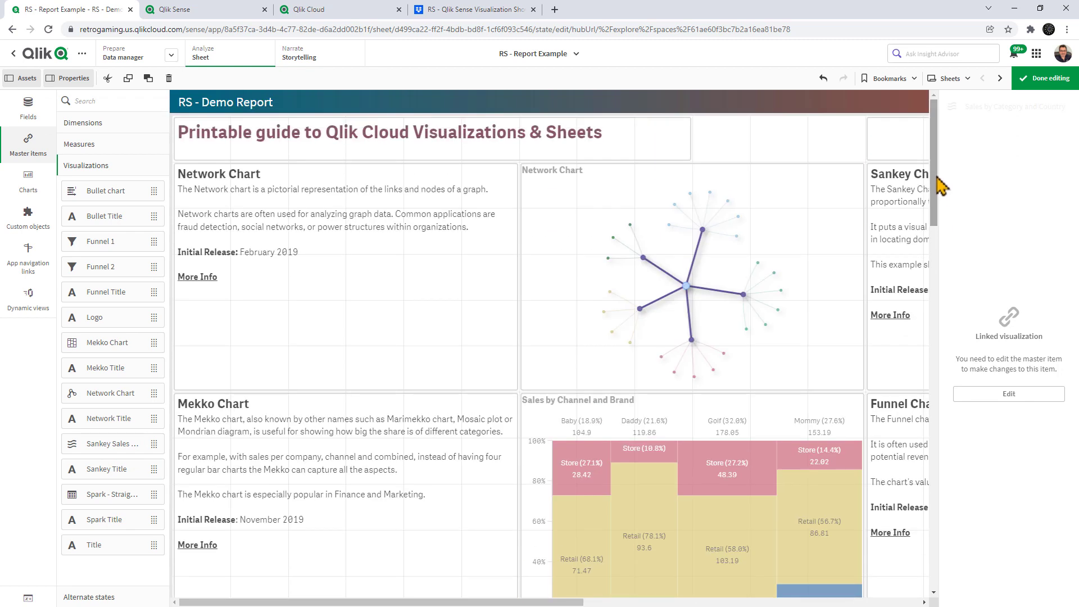
Step: Change the first background color of the app's sheet title styling to light purple, finish editing the sheet, and close the app details
click(534, 54)
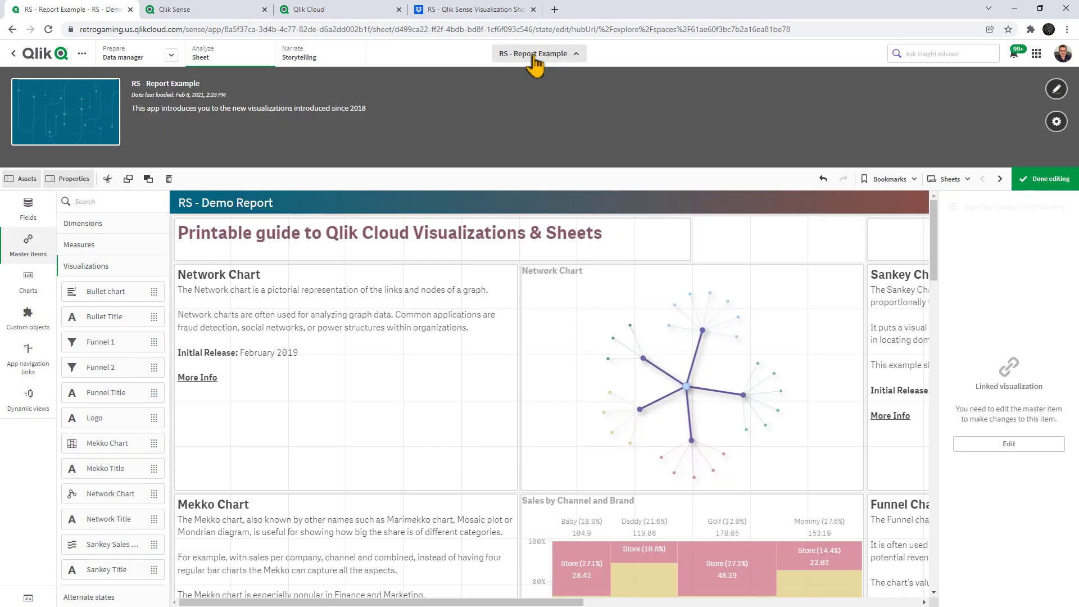
click(1057, 121)
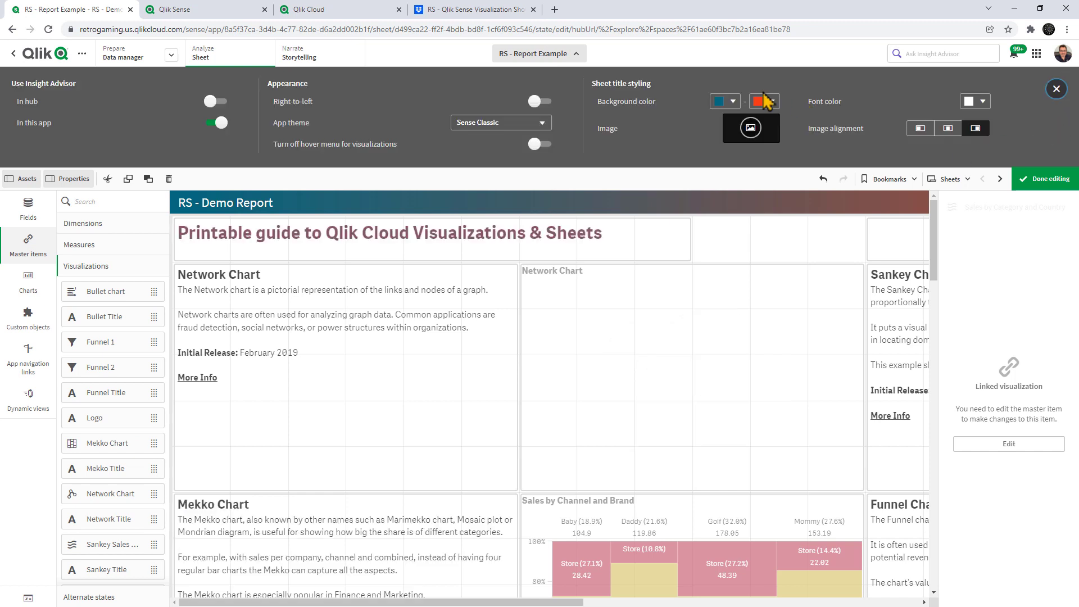
click(733, 102)
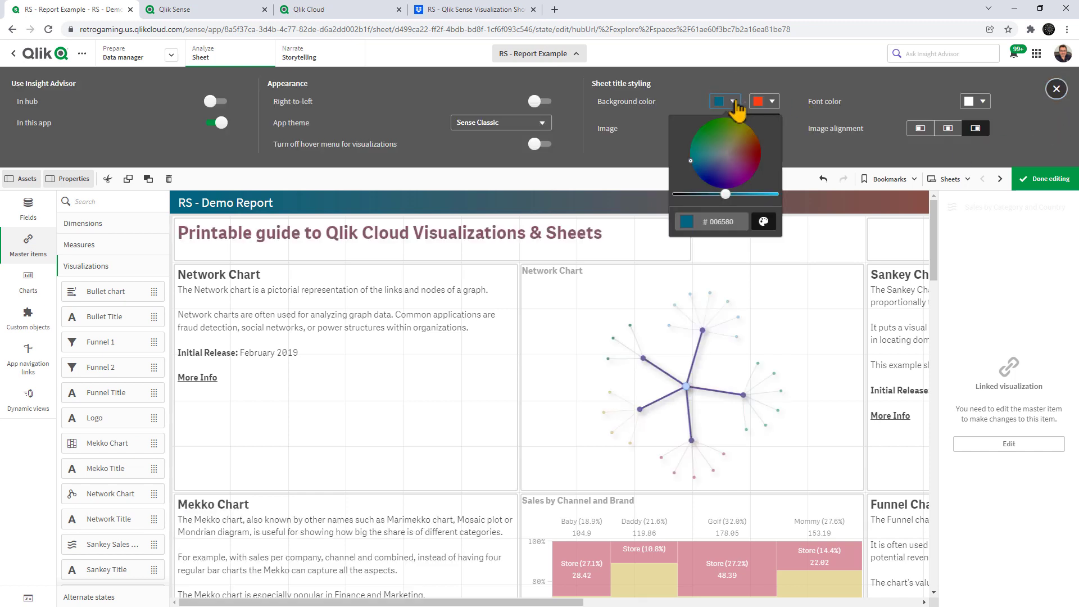
click(828, 94)
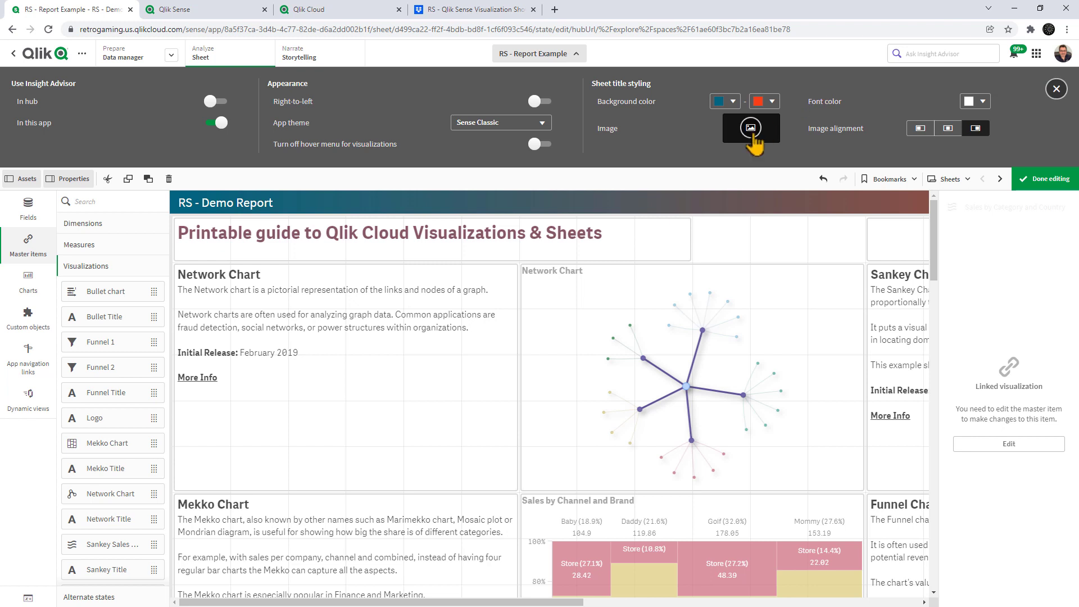
click(732, 102)
drag(761, 198, 770, 194)
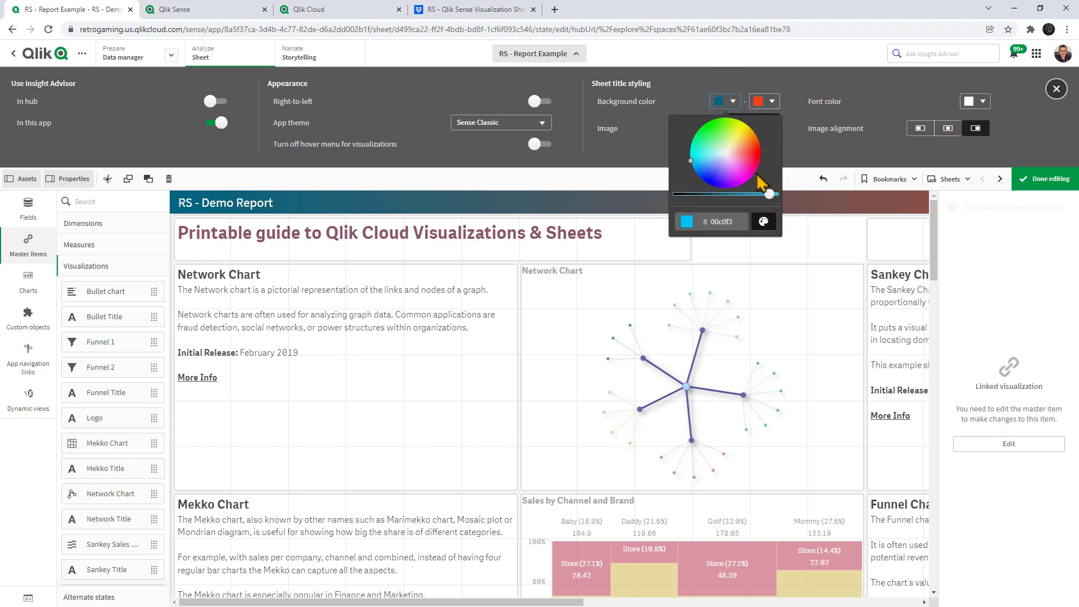
click(718, 164)
click(814, 151)
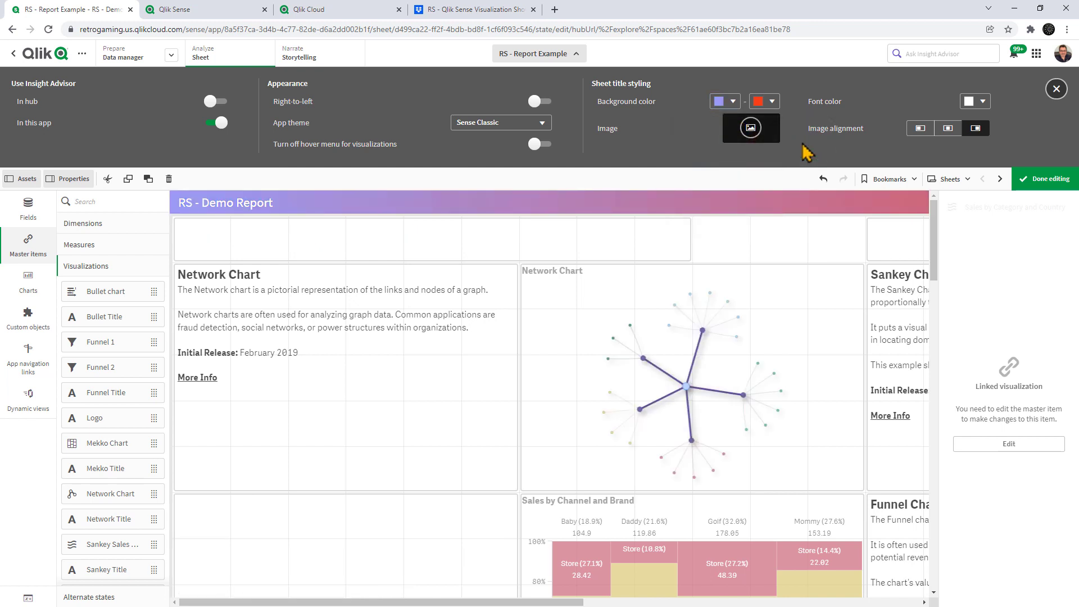
click(1043, 181)
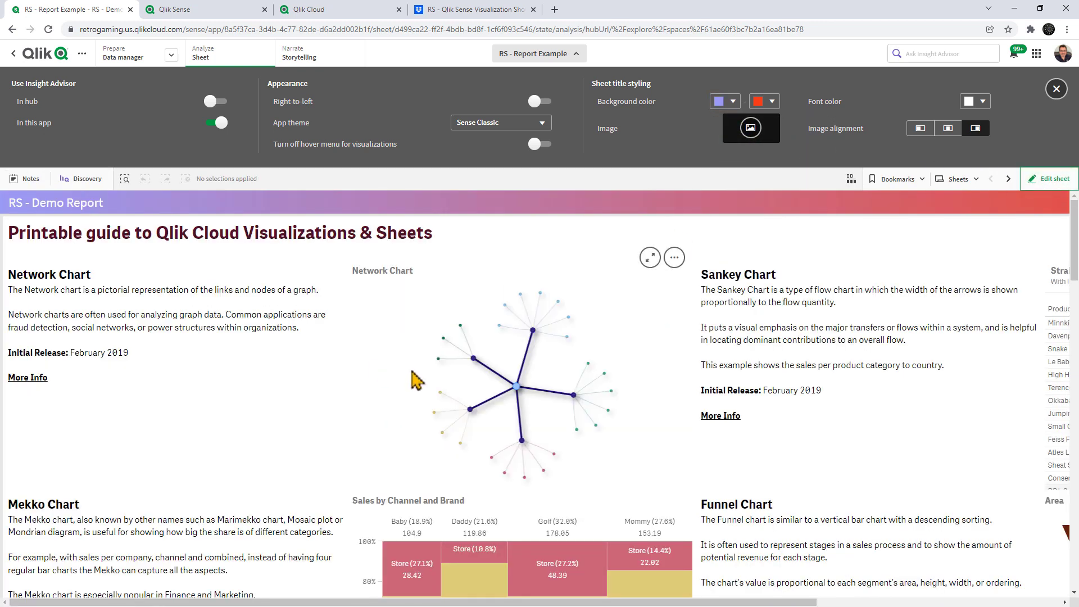
click(534, 55)
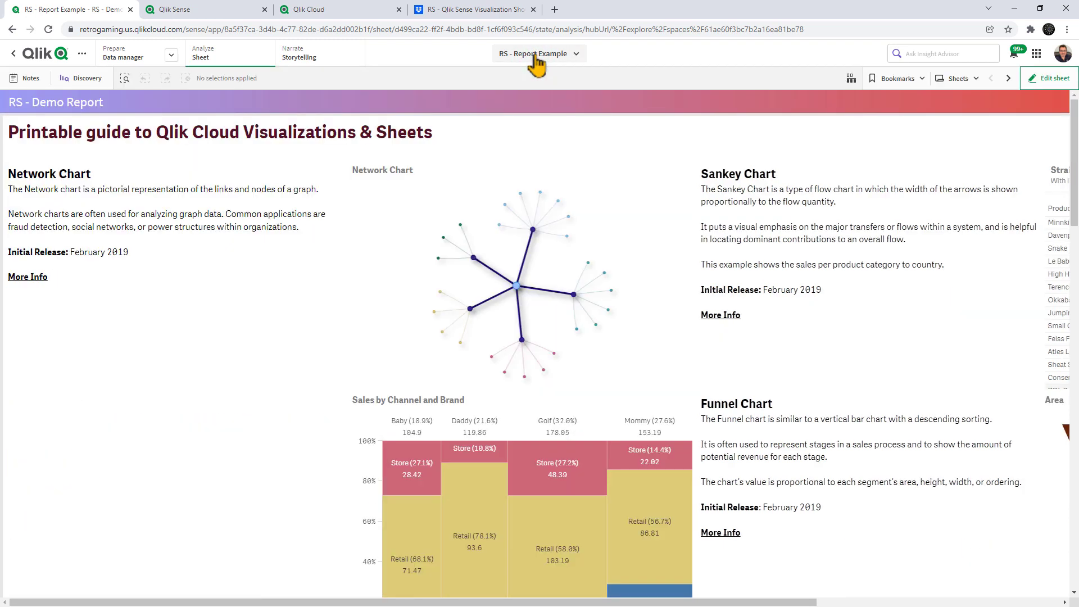
Step: Preview the sheet as a PDF in Letter size with portrait orientation, enlarge the preview, and close it without downloading
click(82, 54)
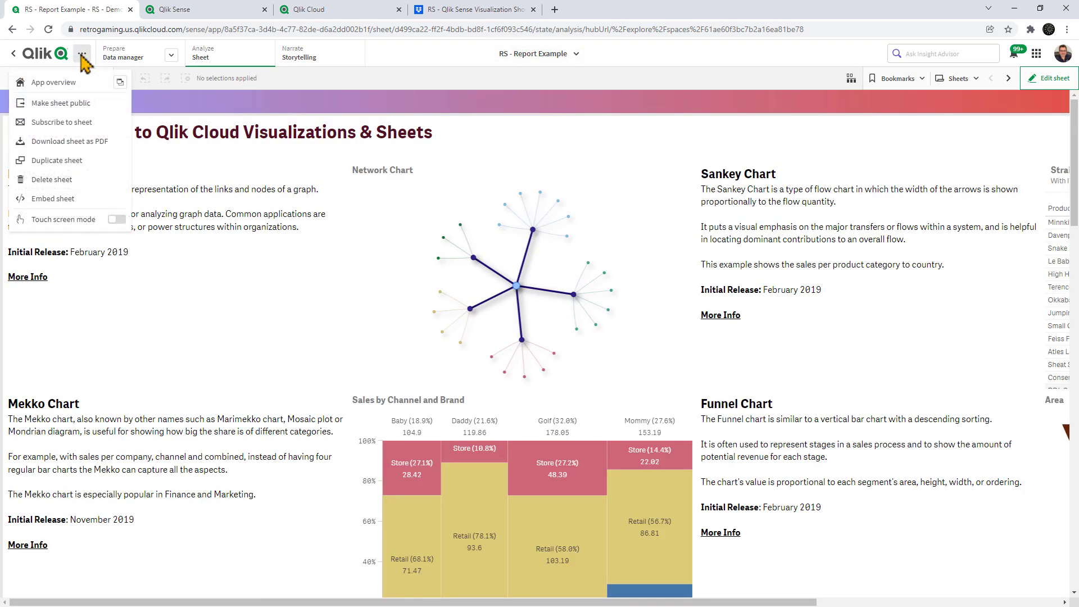
click(79, 142)
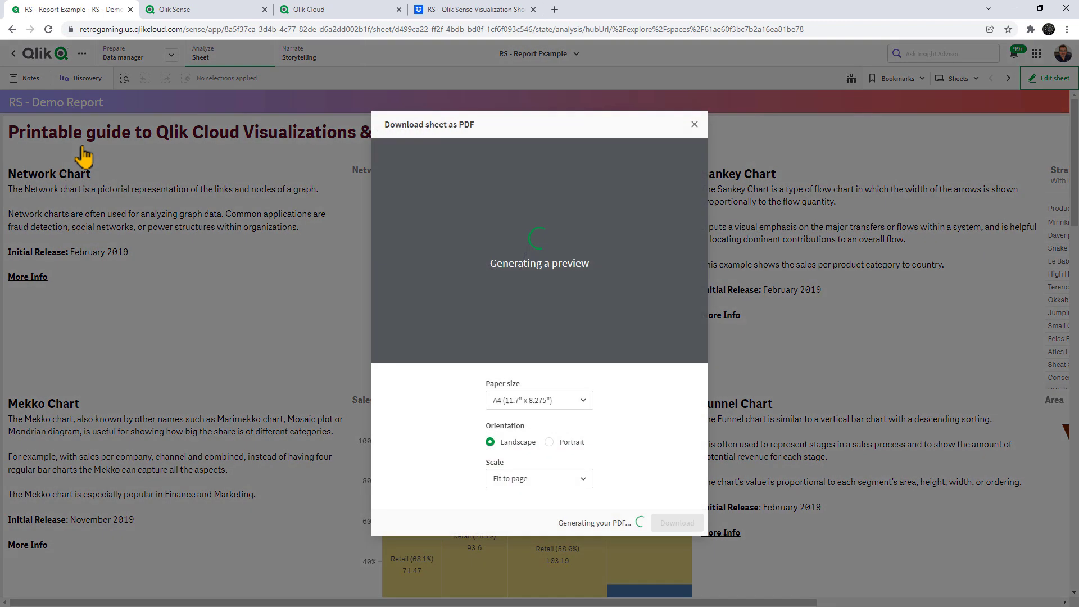
click(511, 401)
click(516, 499)
click(558, 443)
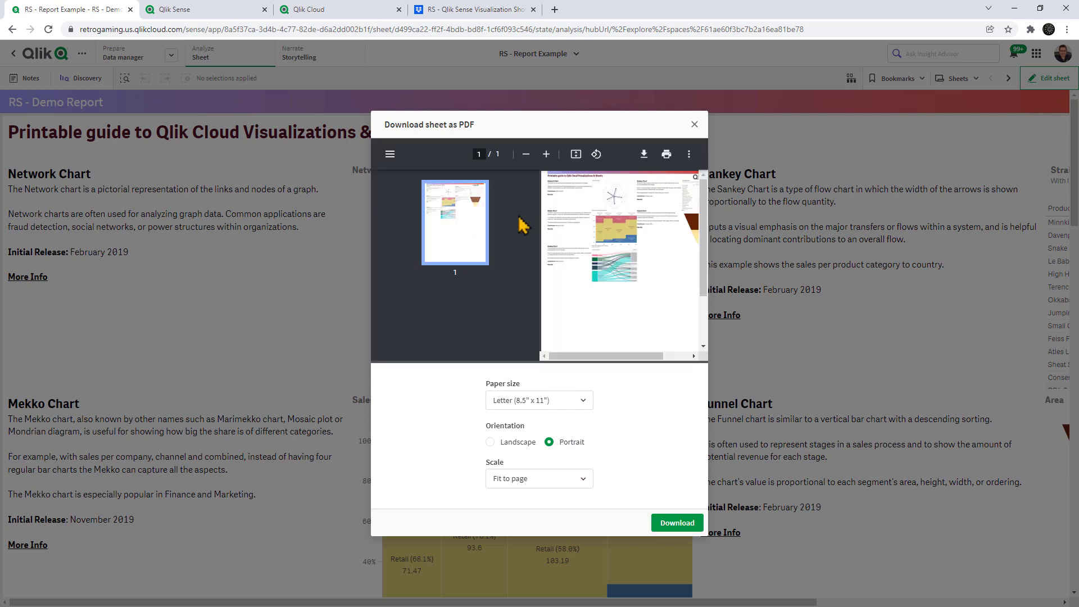
click(548, 153)
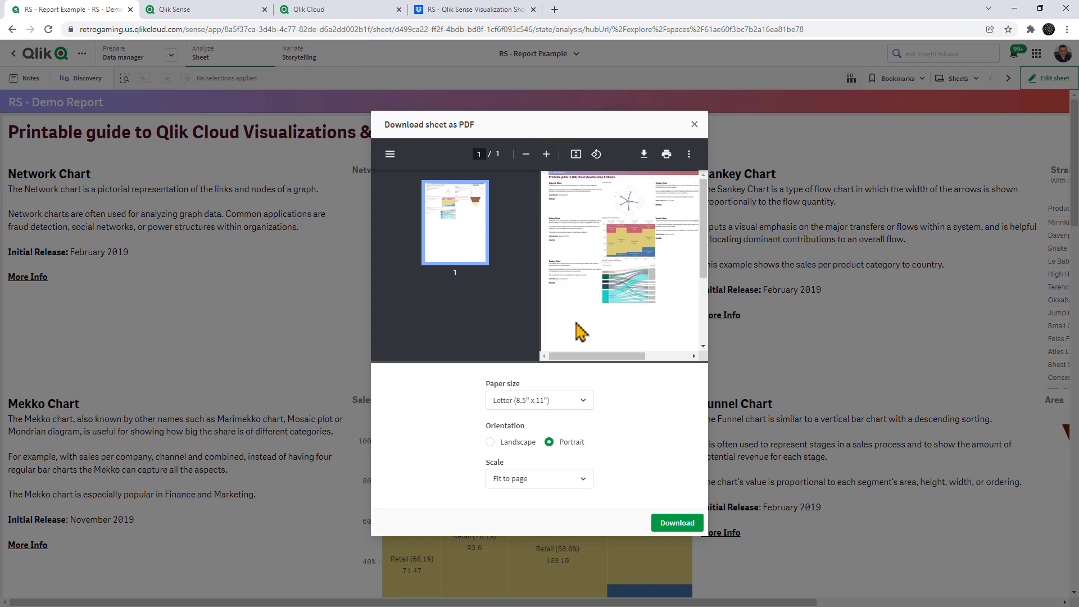
drag(600, 360, 540, 350)
click(694, 125)
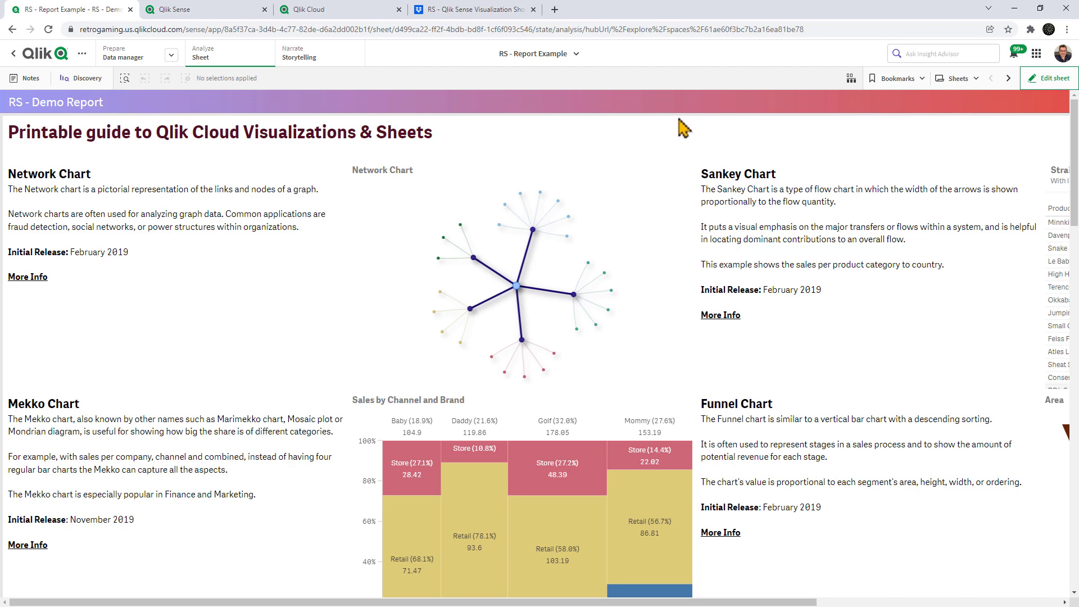
Step: Create an automation from the blank template in the Qlik catalog and save it as RS - Report Example 2
click(205, 9)
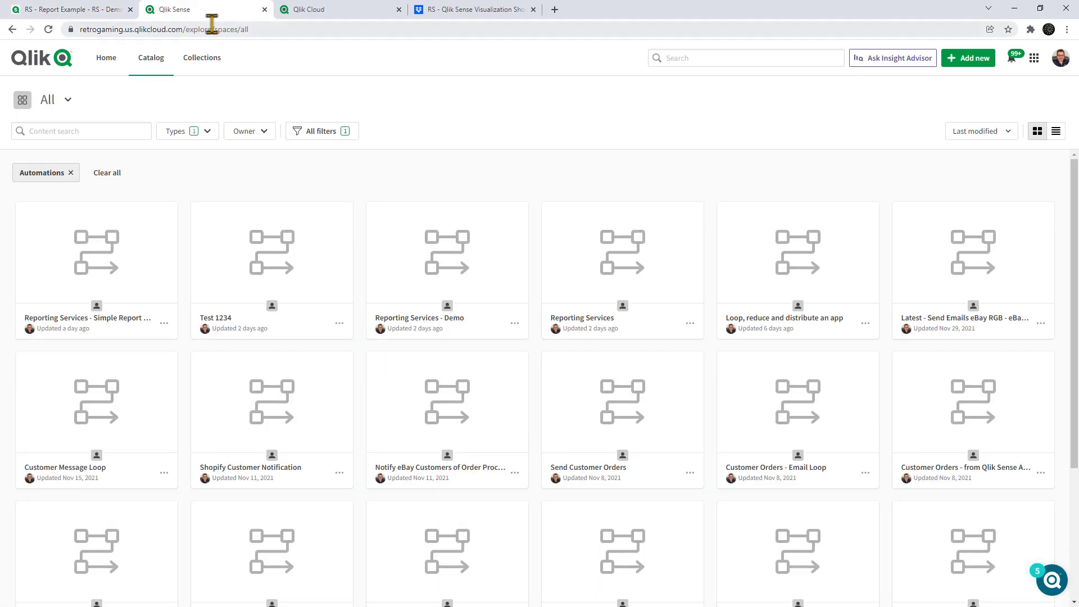
click(969, 63)
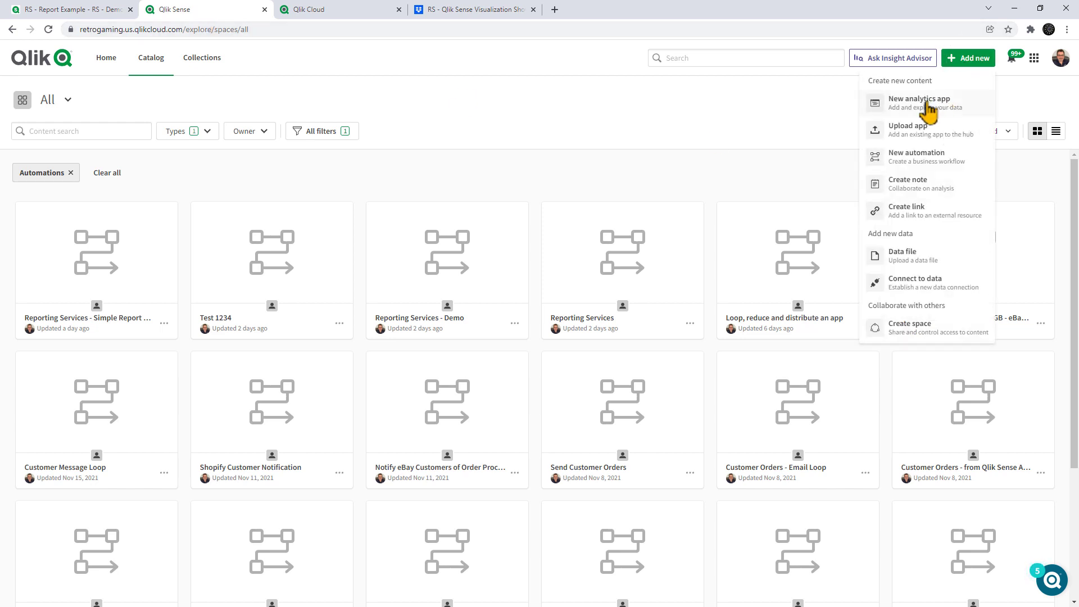
click(918, 160)
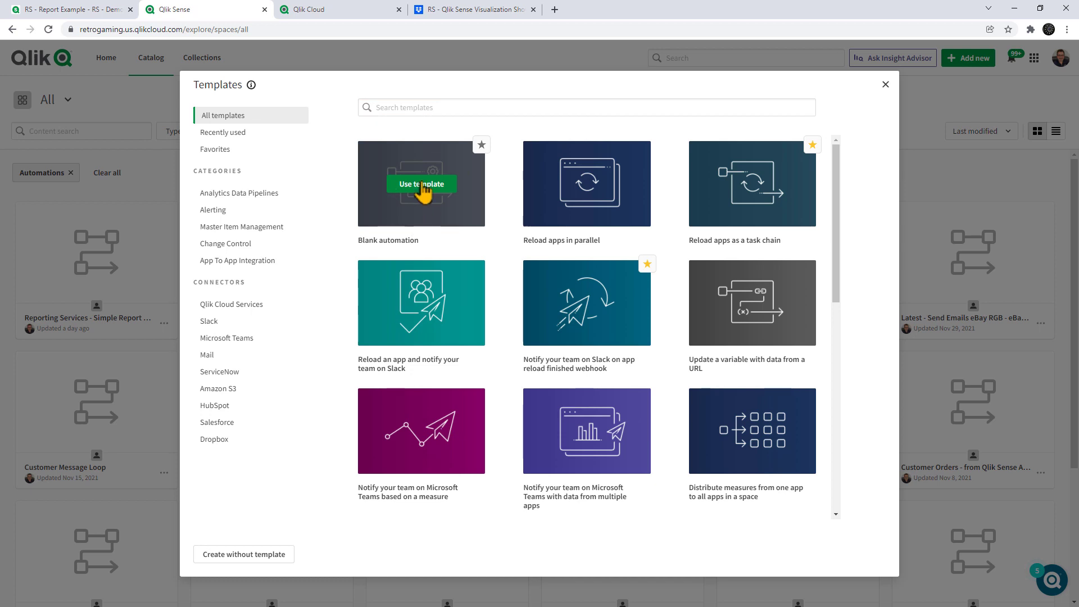
click(423, 188)
click(341, 159)
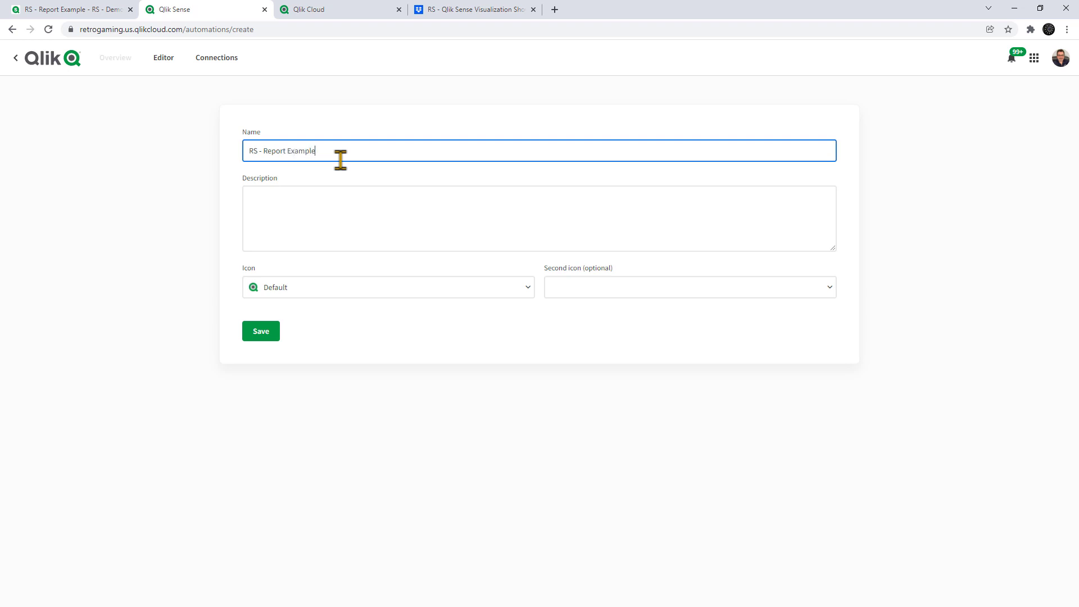
click(261, 331)
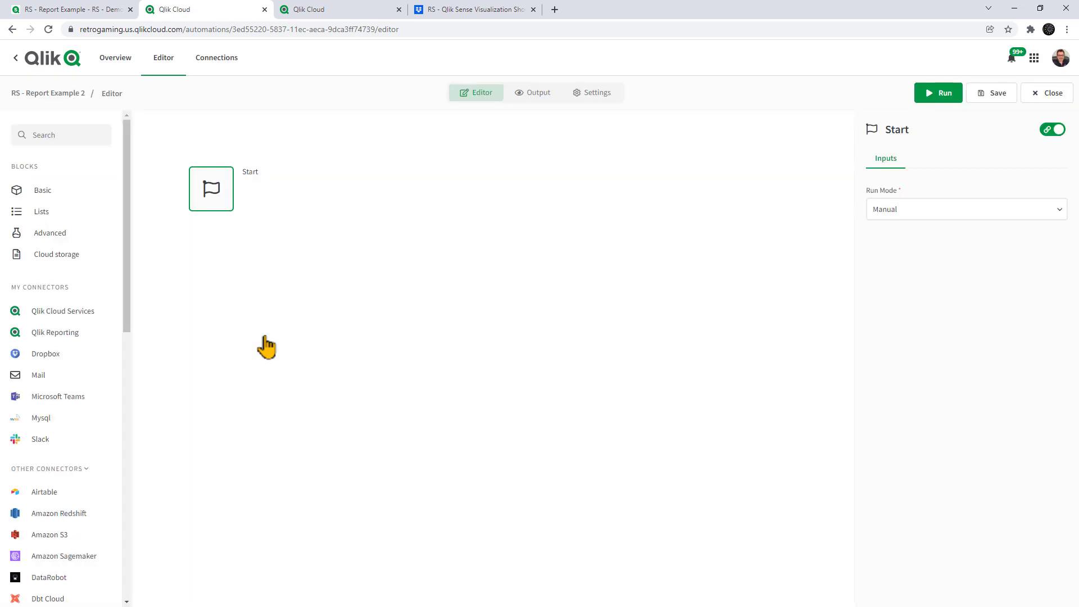
Step: Add a Qlik Reporting Create Report block after Start and choose RS - Report Example as its app
click(77, 336)
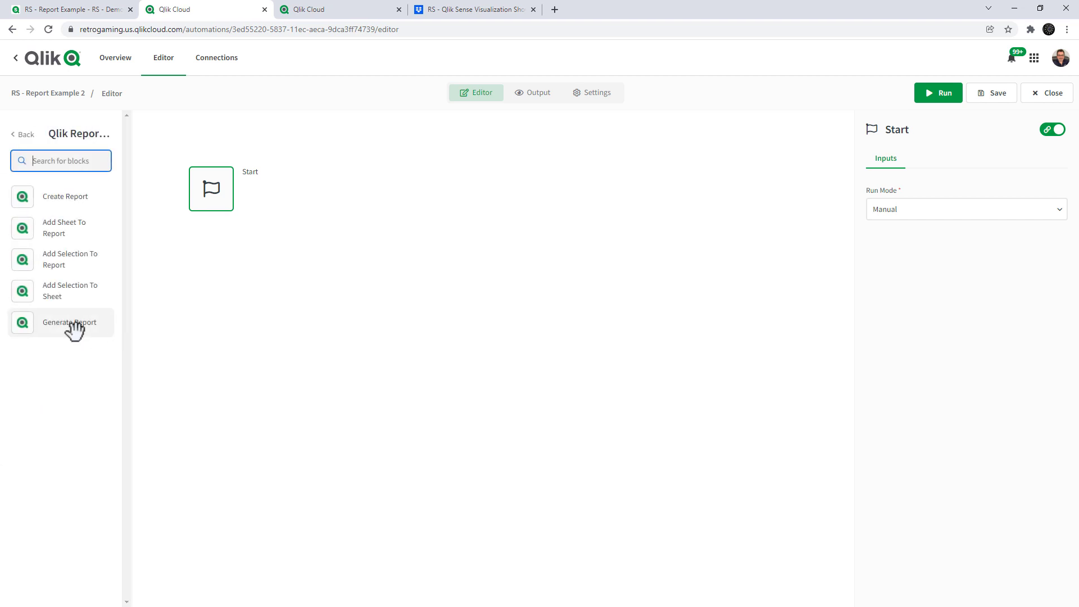
drag(67, 198, 207, 239)
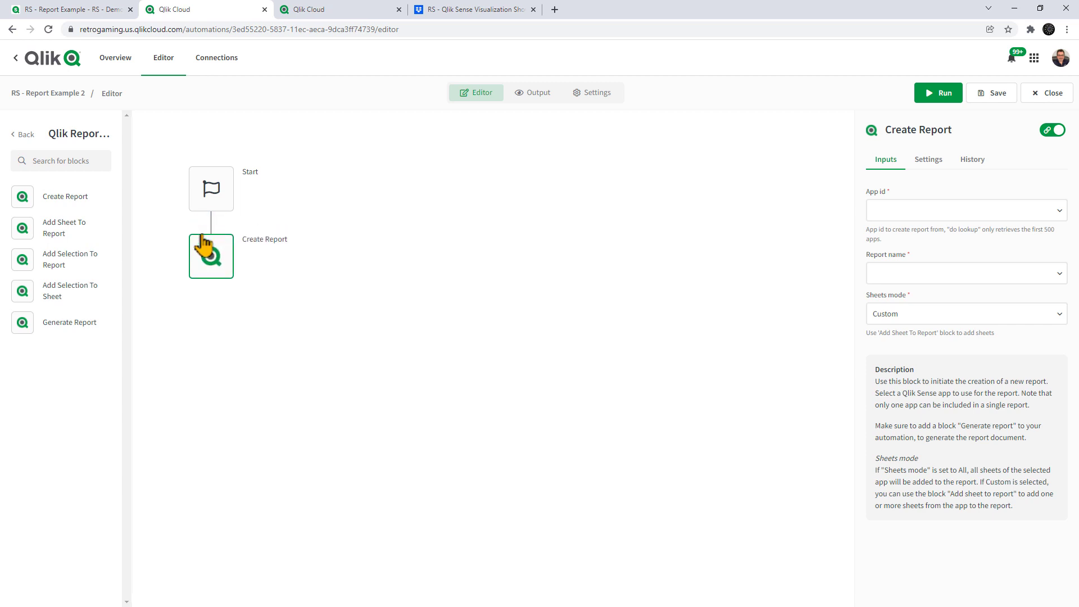
click(910, 213)
click(926, 239)
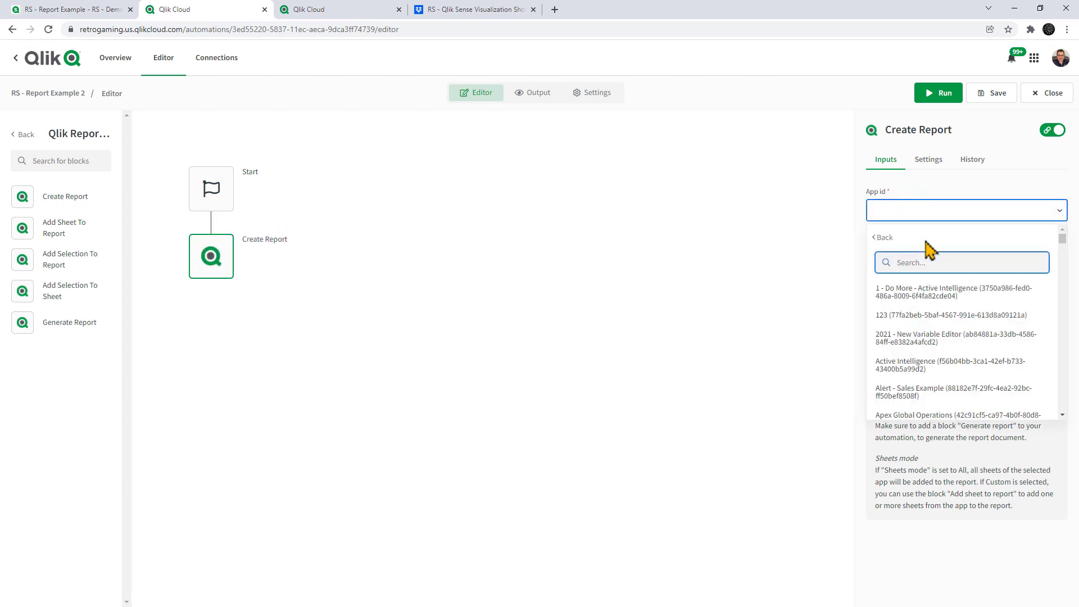
text(RS)
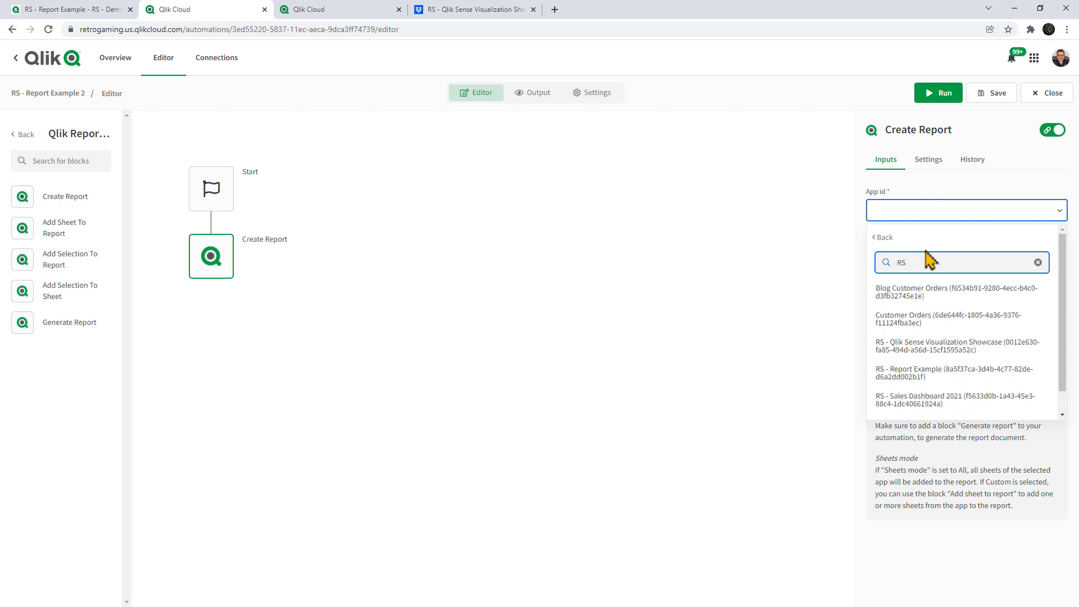
click(927, 376)
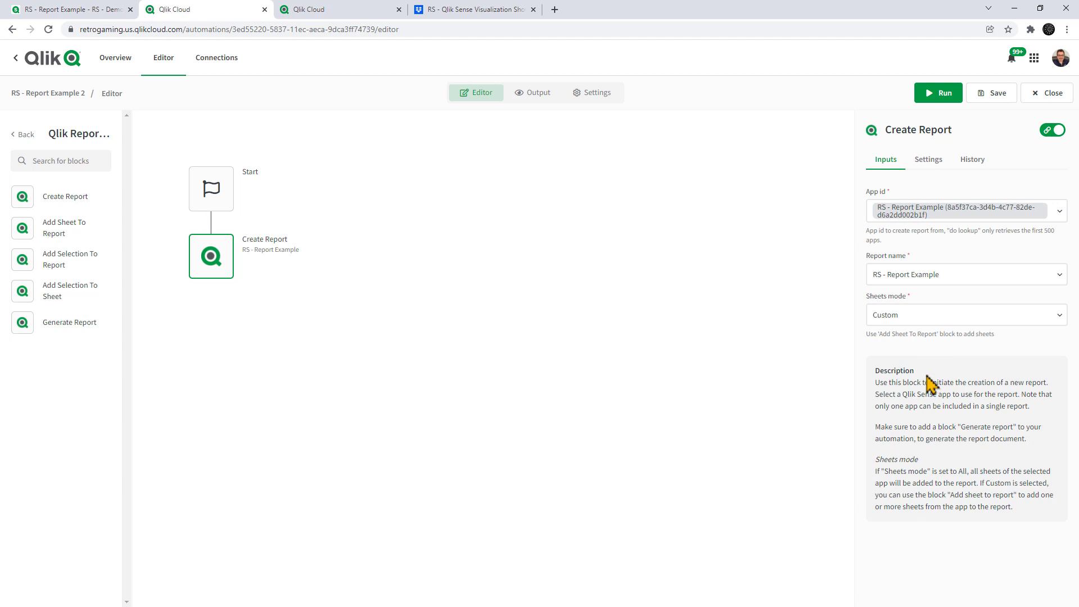
Step: Append a hyphen and a Date formula to the report name, using now as the date and d-m-y-s as the output format
click(973, 281)
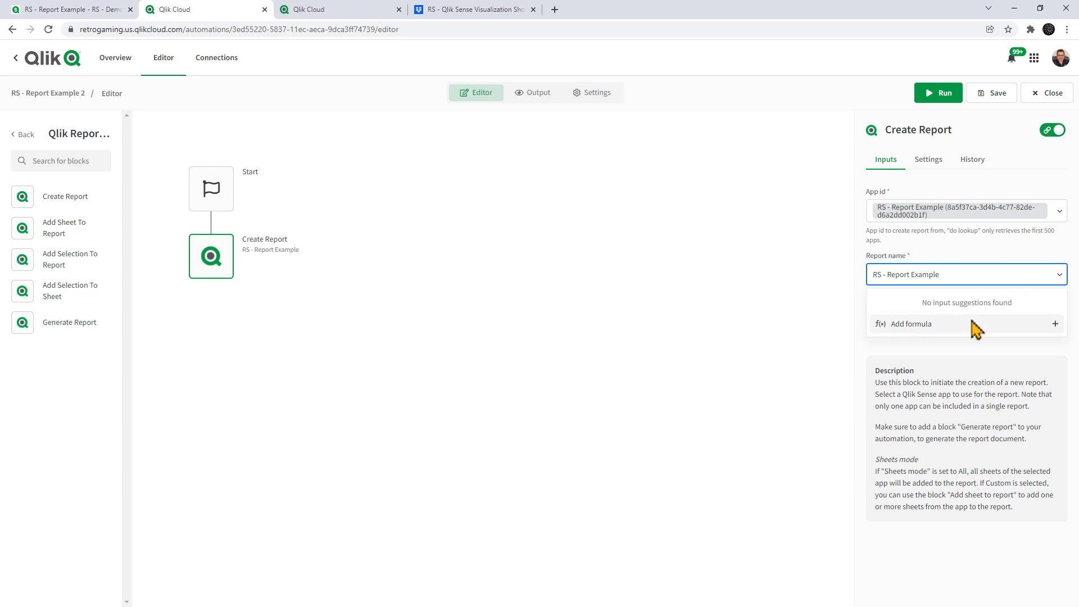
text(-)
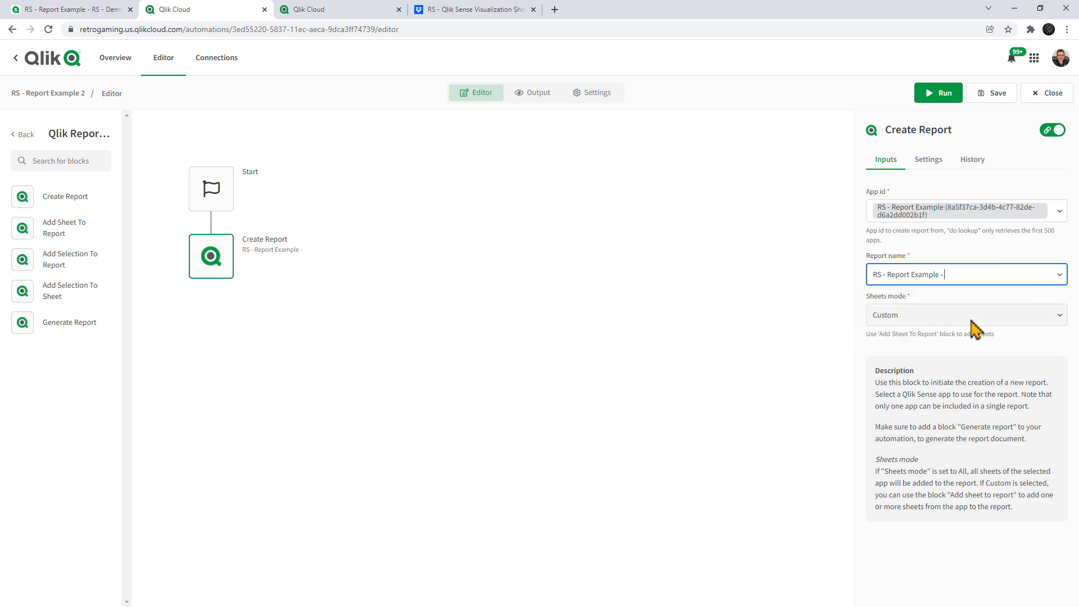
click(987, 281)
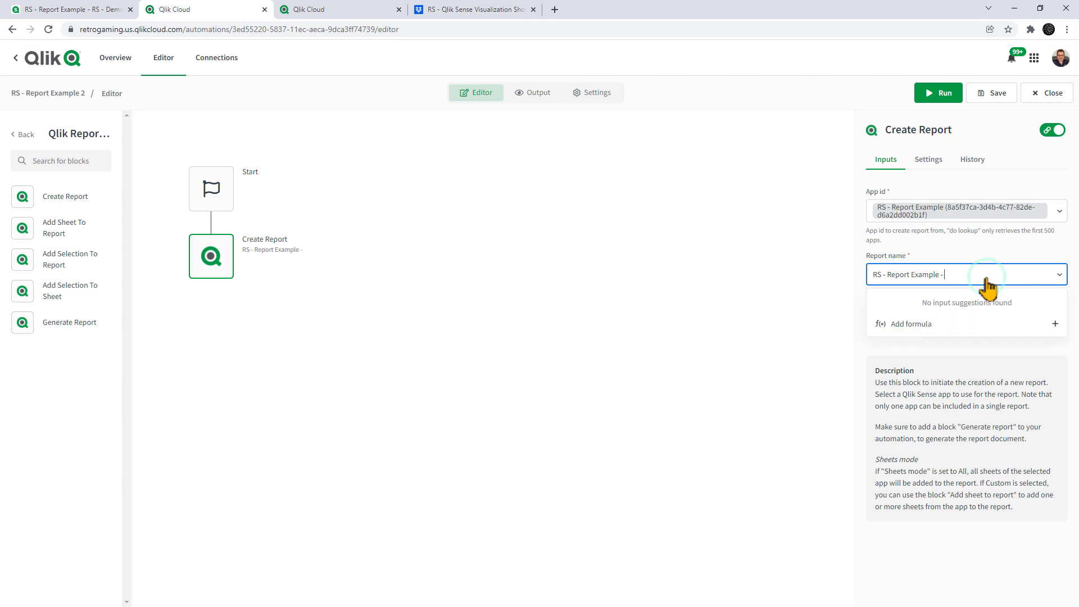
click(954, 332)
click(483, 241)
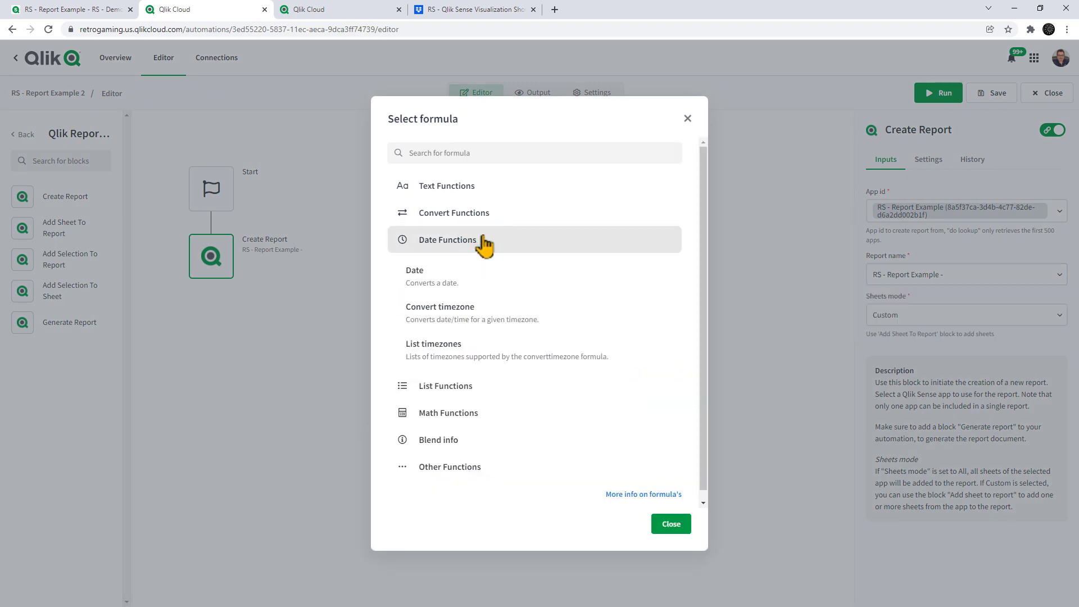
click(439, 290)
click(426, 240)
text(now)
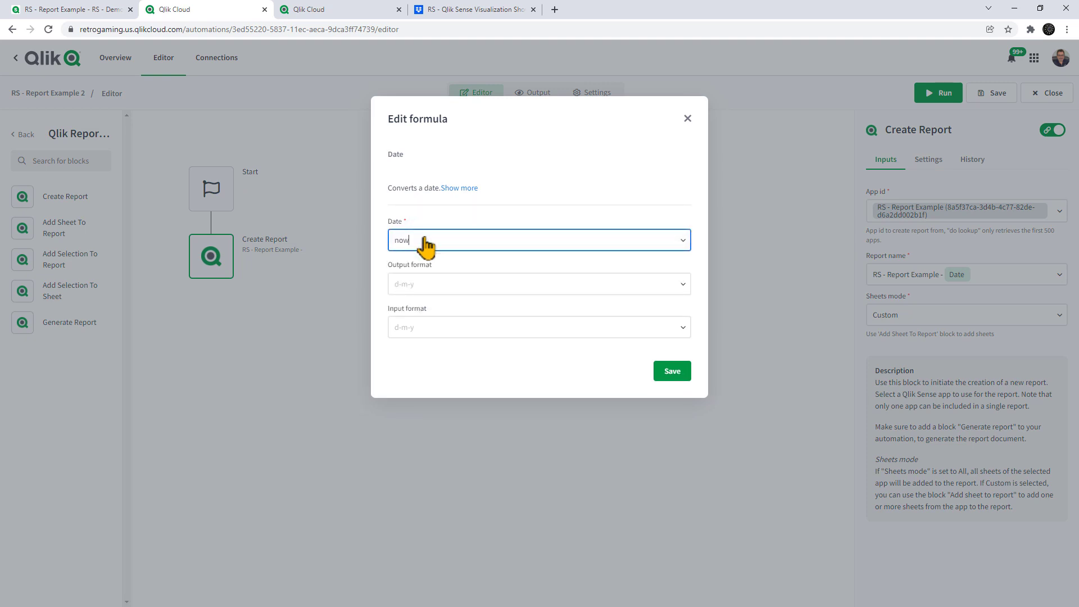
click(426, 285)
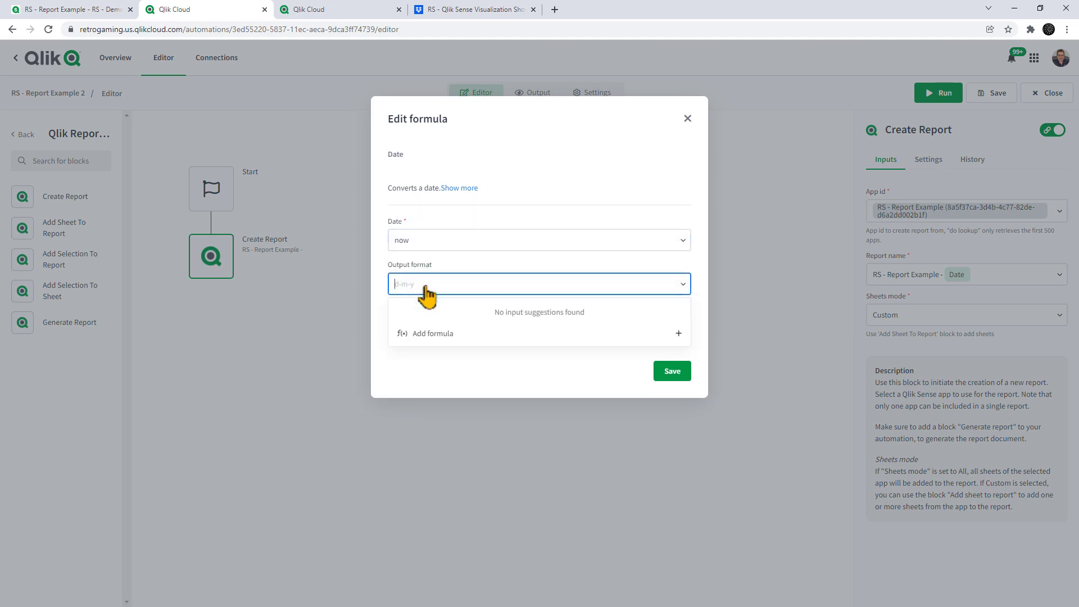
text(d-m-y-s)
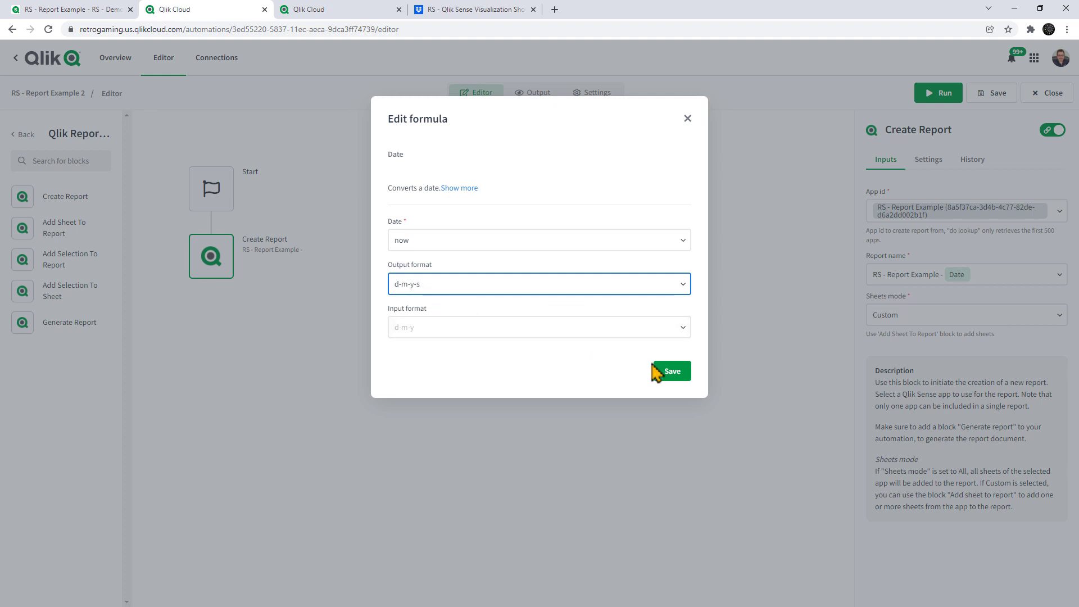
click(672, 371)
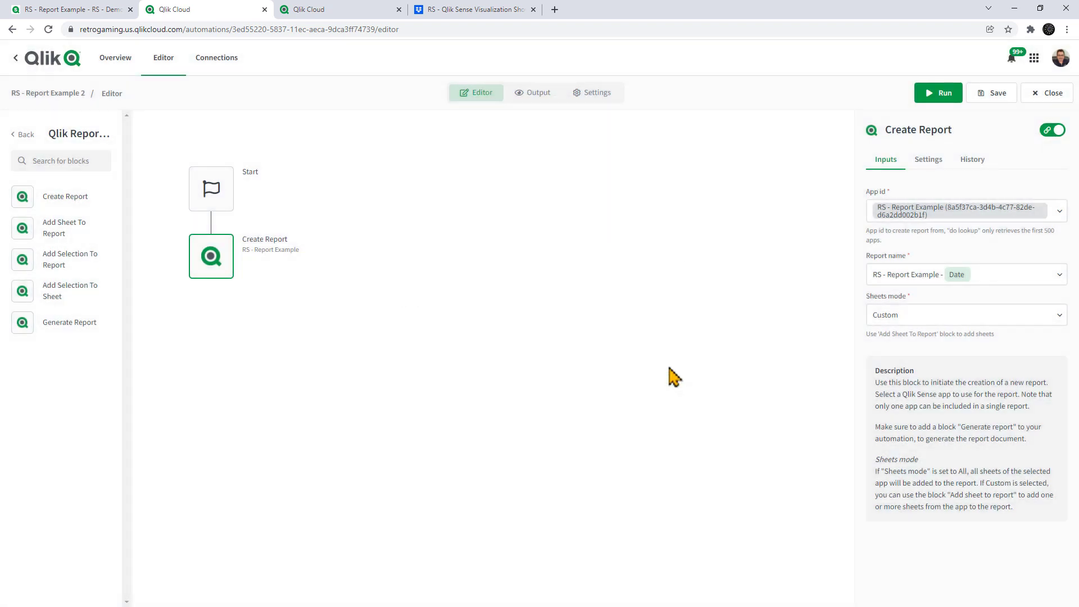
Step: Keep the sheets mode at Custom and add an Add Sheet To Report block for the RS - Demo Report sheet
click(897, 316)
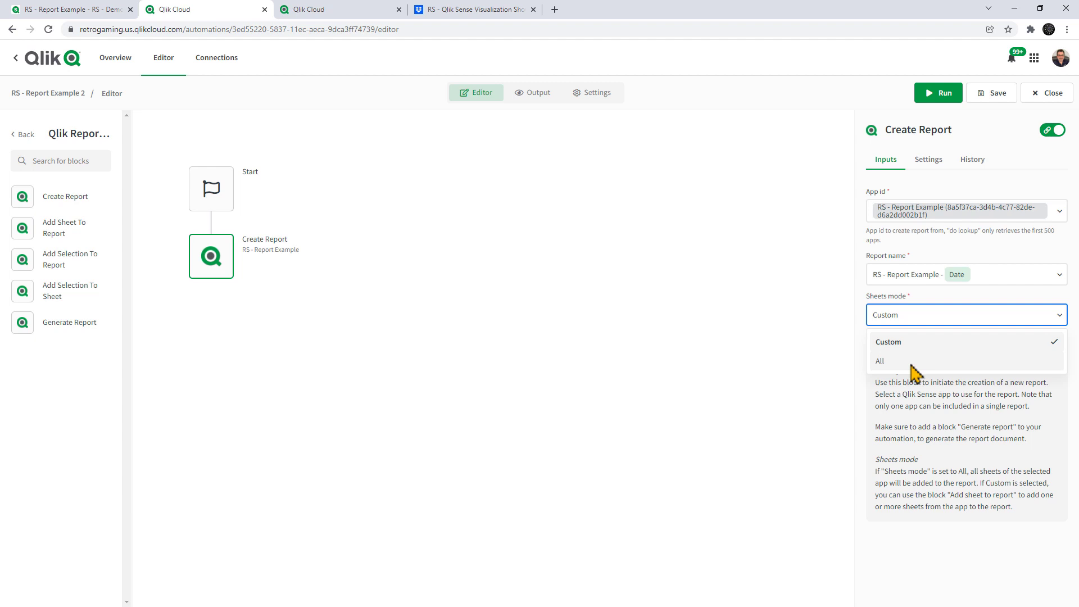
click(912, 341)
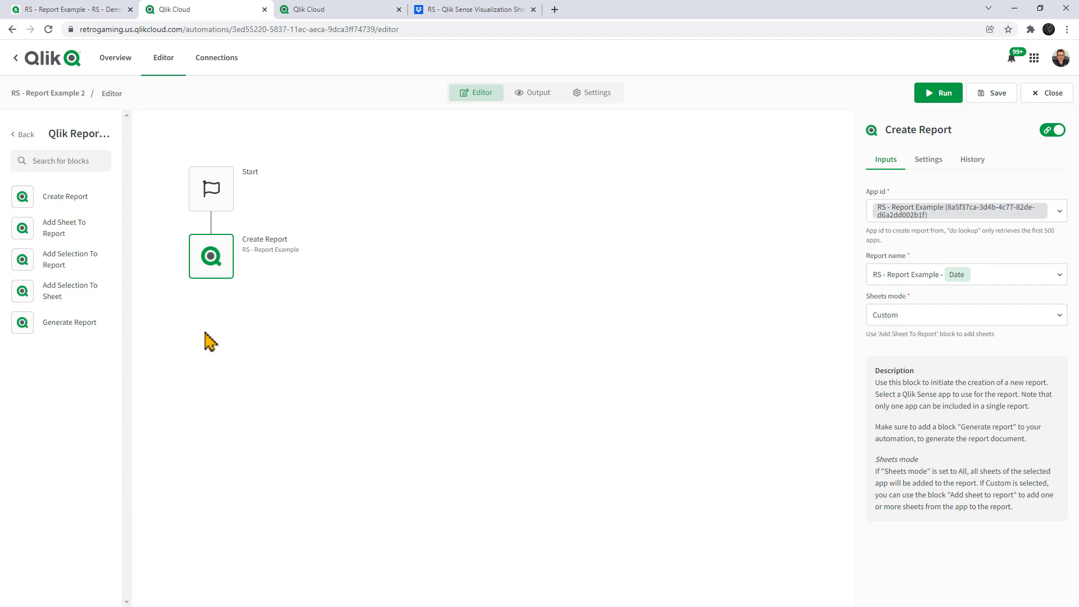
drag(21, 228, 212, 314)
click(893, 256)
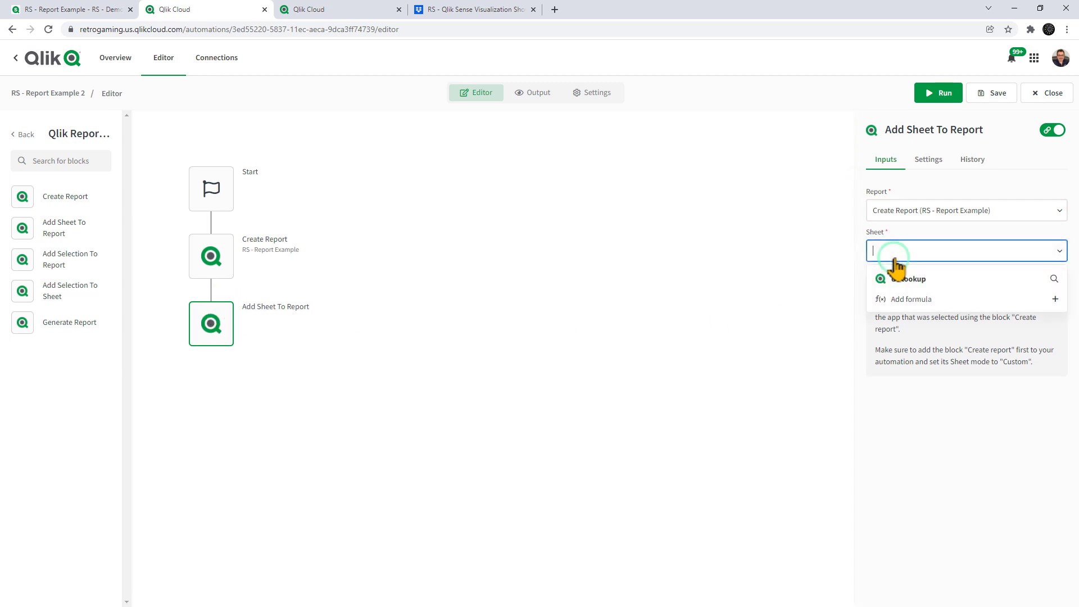
click(907, 281)
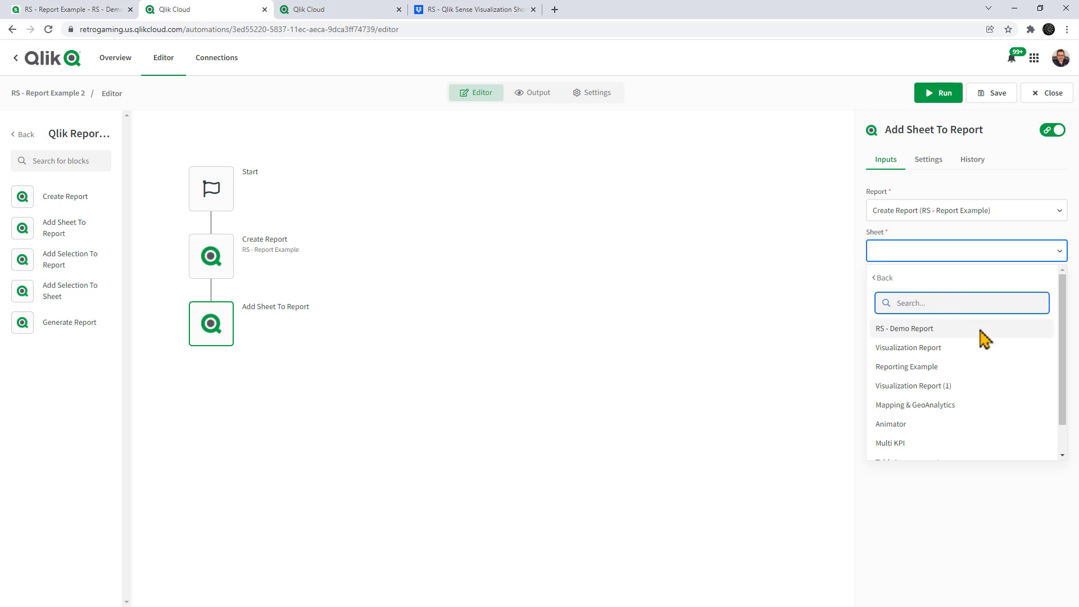
mouse_move(1061, 350)
mouse_down()
mouse_move(1067, 382)
mouse_move(1075, 344)
mouse_up()
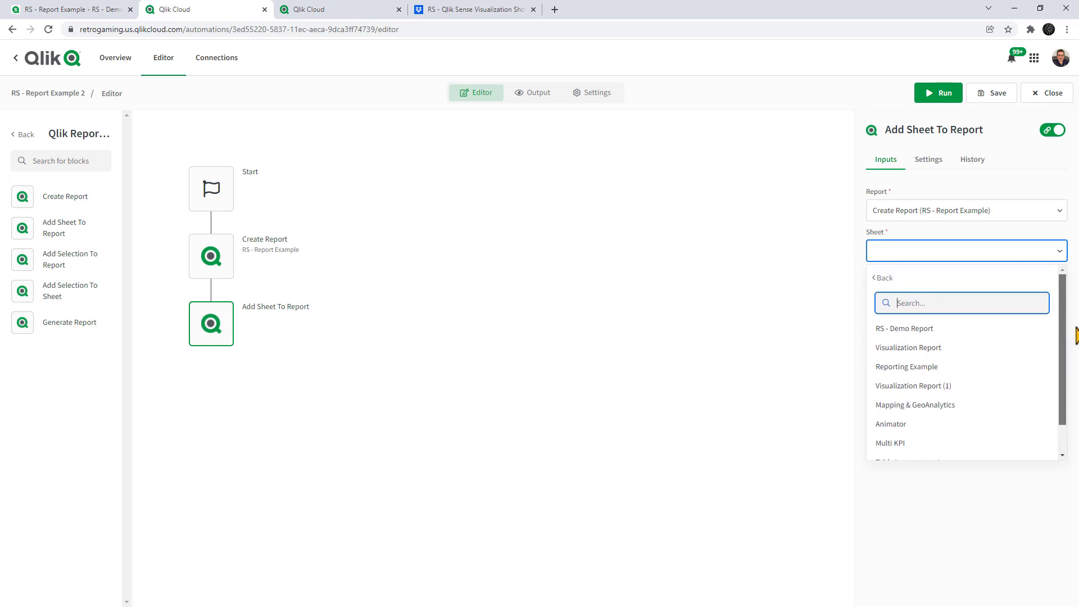
click(934, 331)
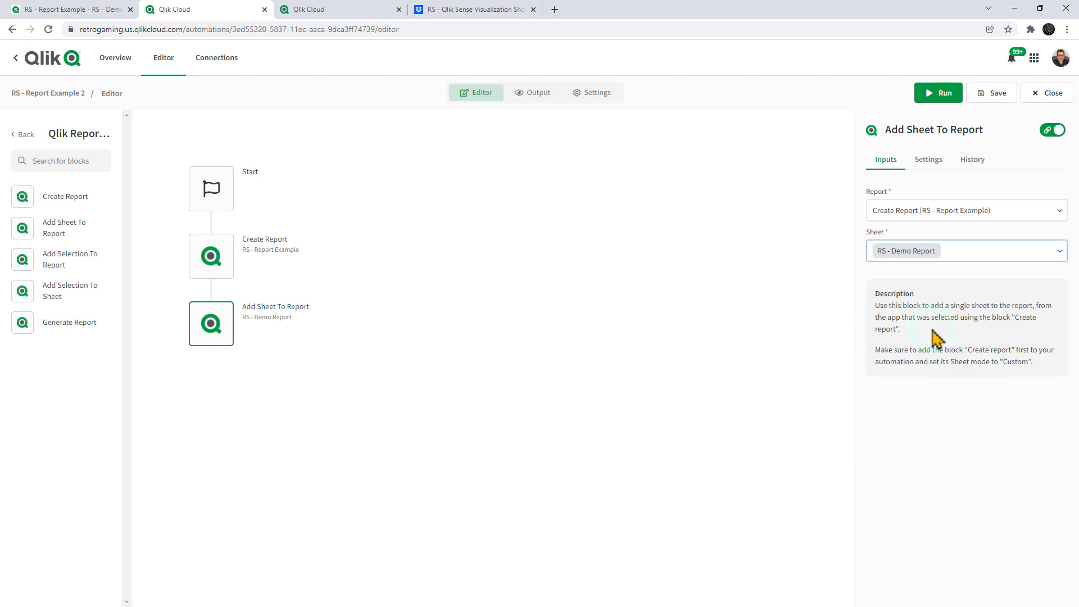
Step: Check the report sheet in the app, and add a Generate Report block beneath Add Sheet To Report in the automation
click(110, 10)
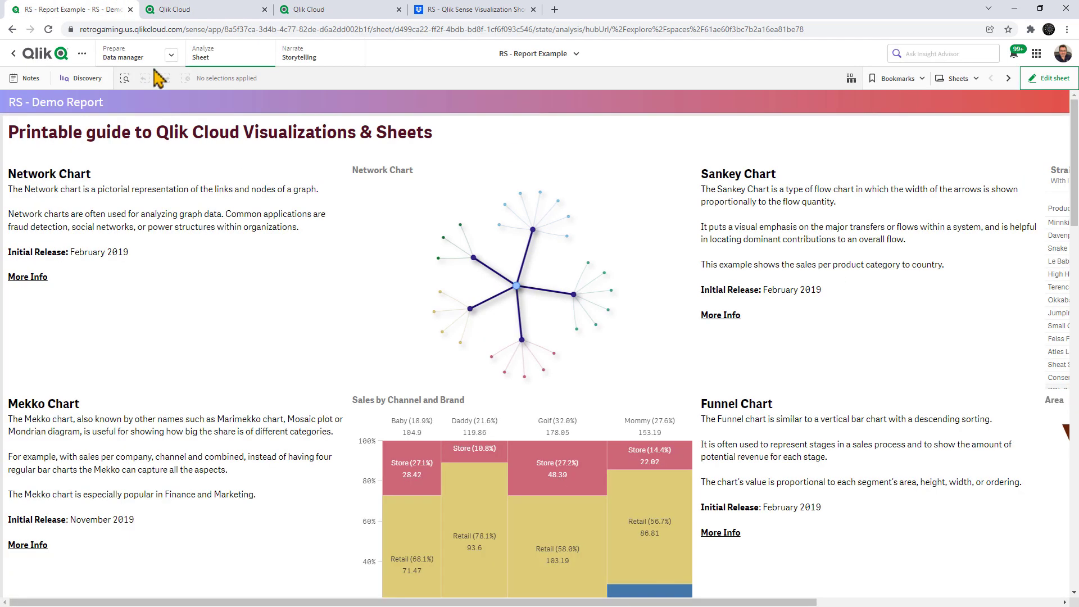
click(209, 9)
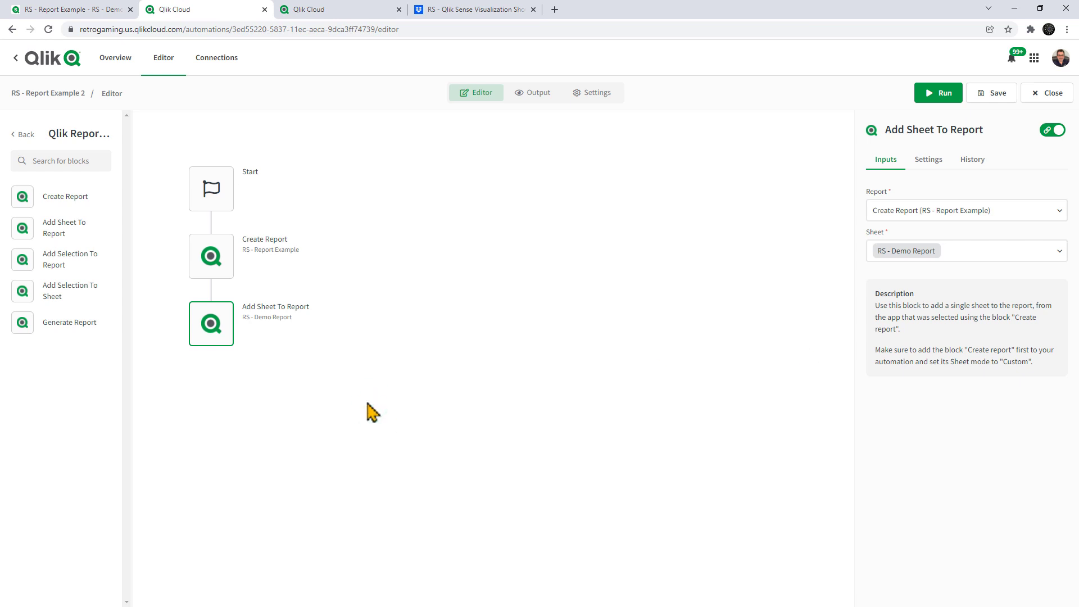
drag(24, 322, 201, 371)
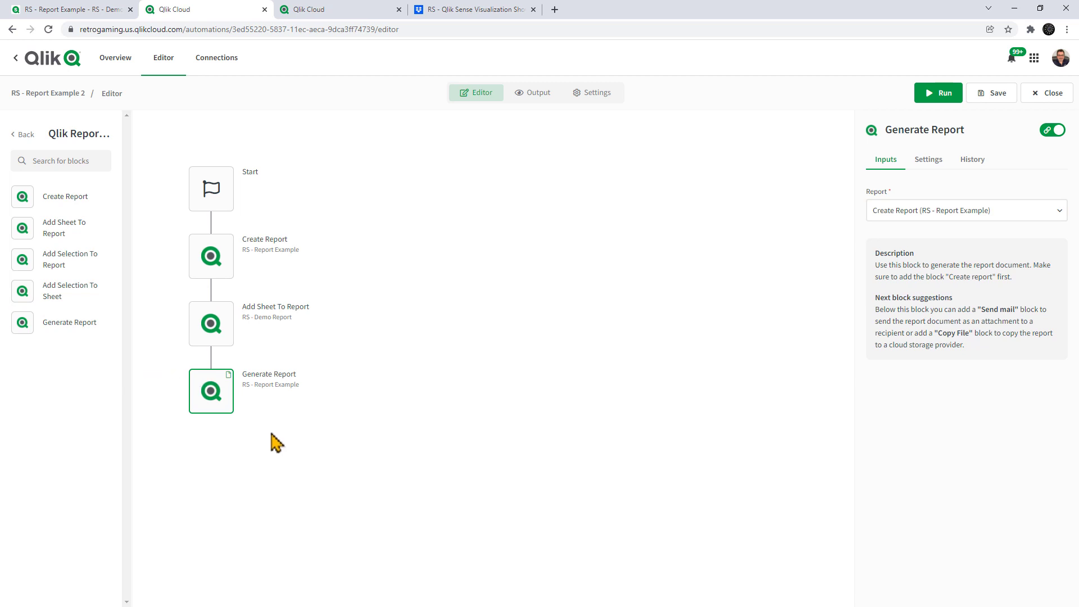
Step: Find the Copy File block and add it beneath Generate Report in the automation
click(22, 135)
click(43, 135)
text(cop)
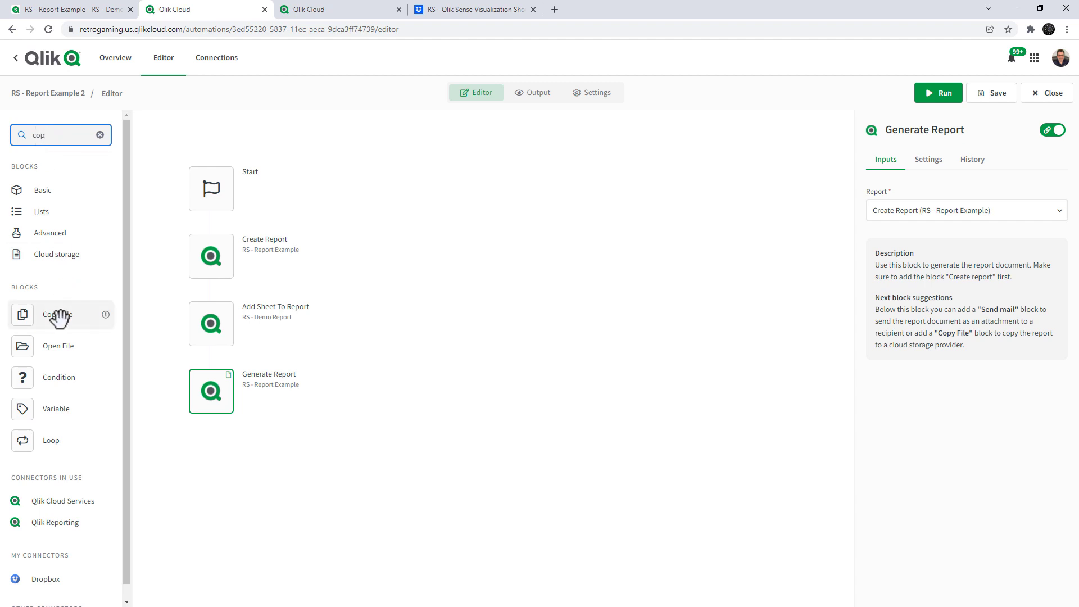
drag(60, 313, 199, 466)
drag(201, 454, 205, 453)
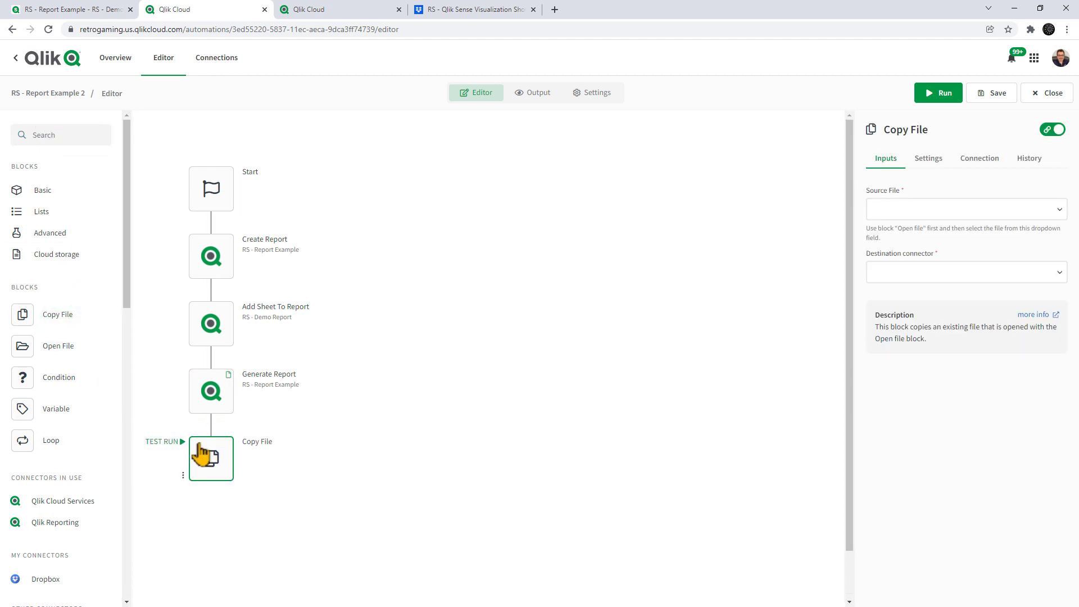
Step: Set the Copy File block's source file to Generate Report (RS - Report Example) and its destination connector to Dropbox
click(905, 211)
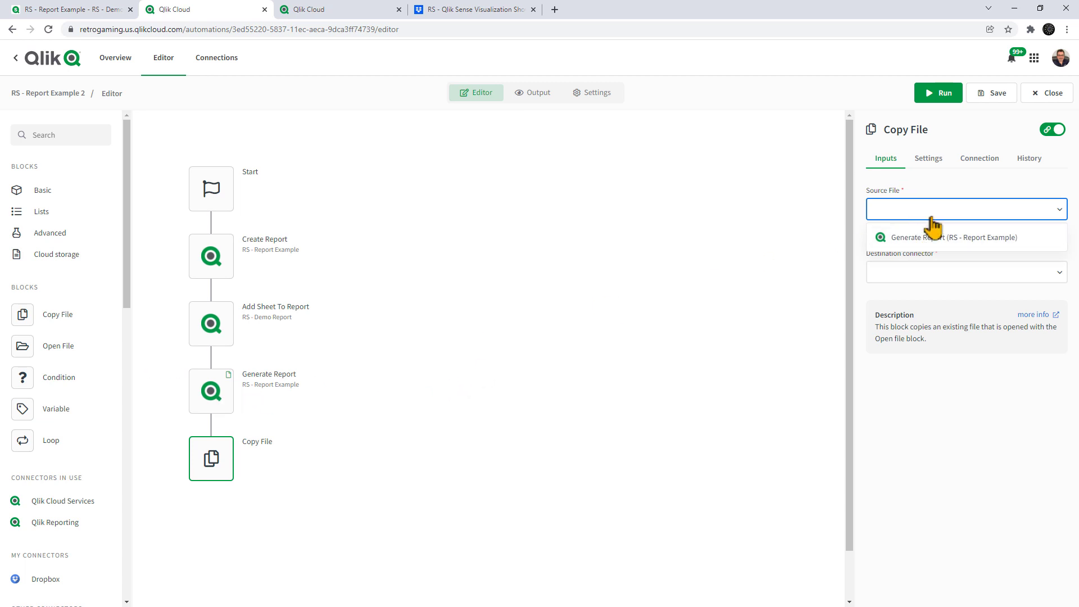
click(949, 234)
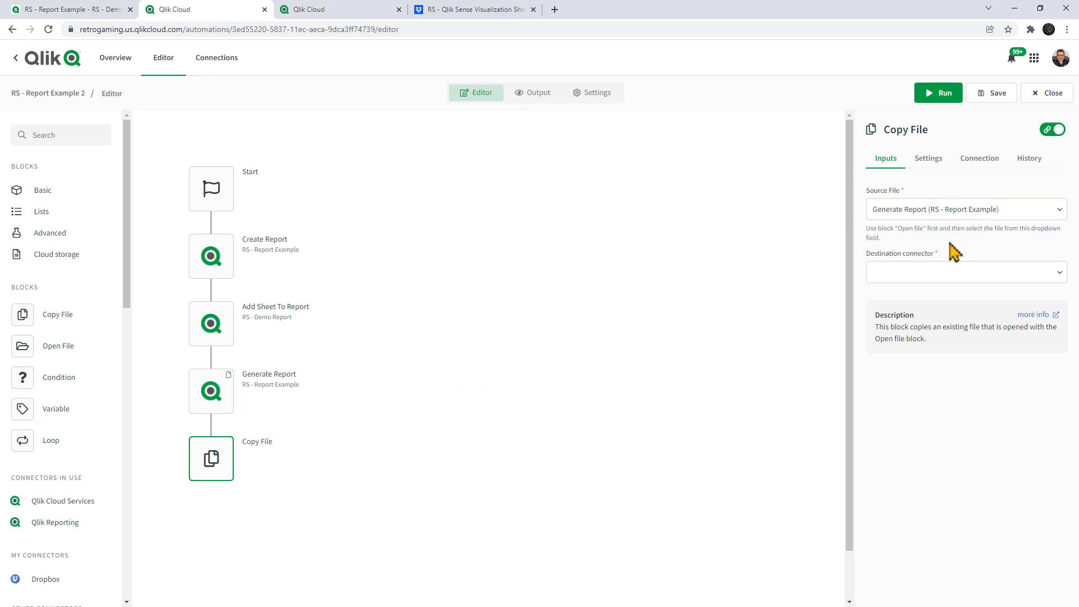
click(959, 275)
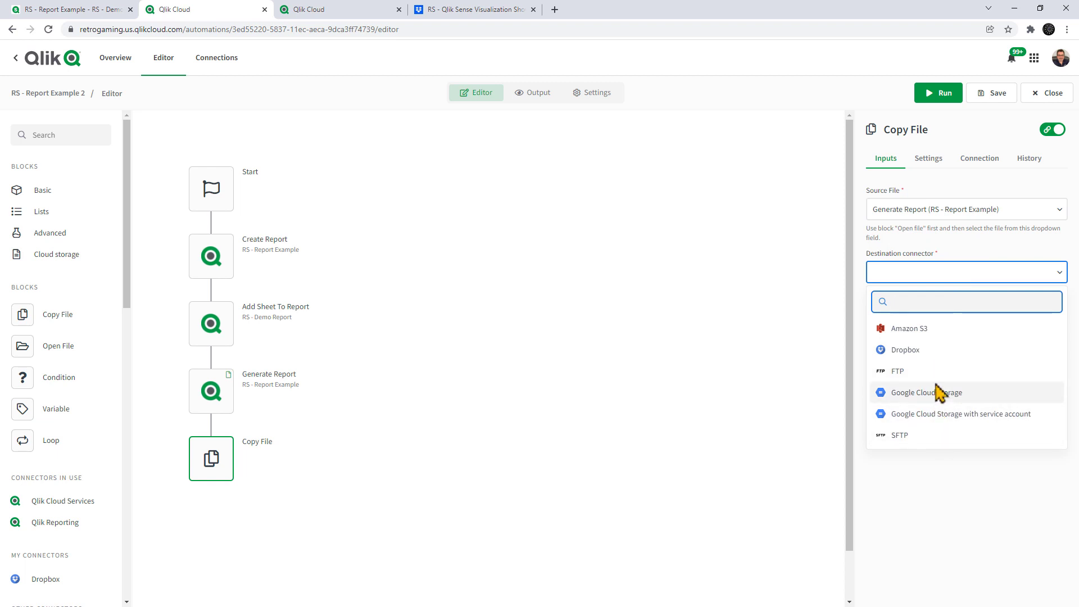
click(934, 351)
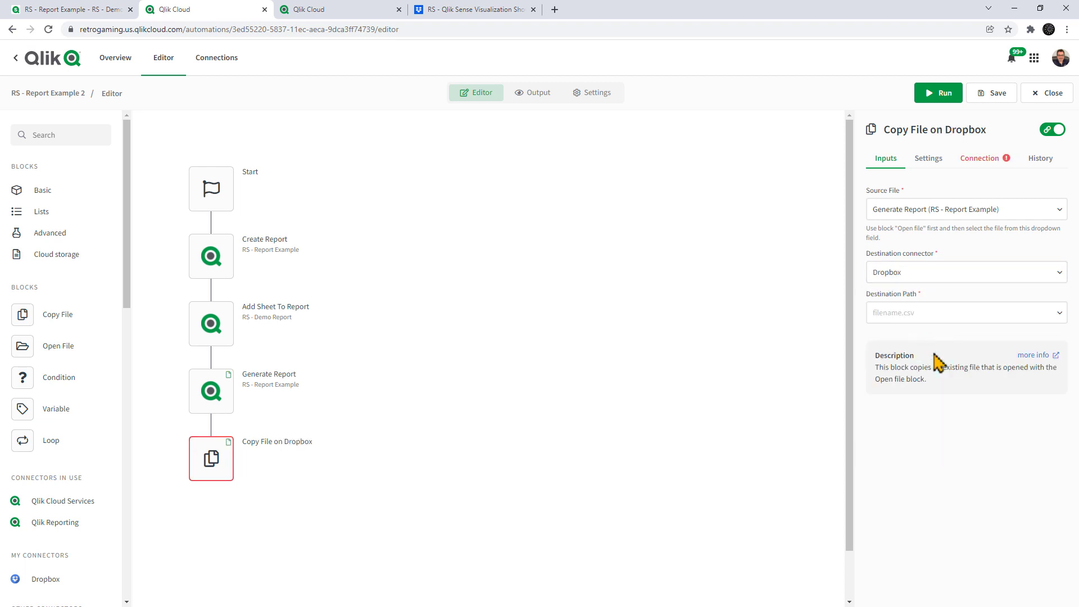
Step: Assign the second, non-default Dropbox connection to the Copy File block and return to its inputs
click(979, 159)
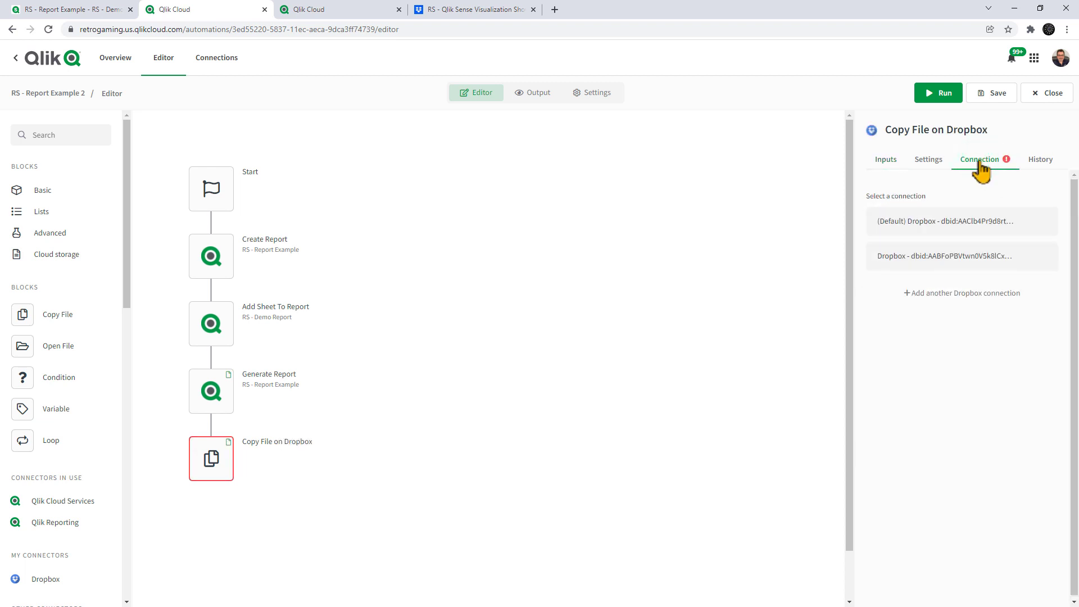
click(966, 257)
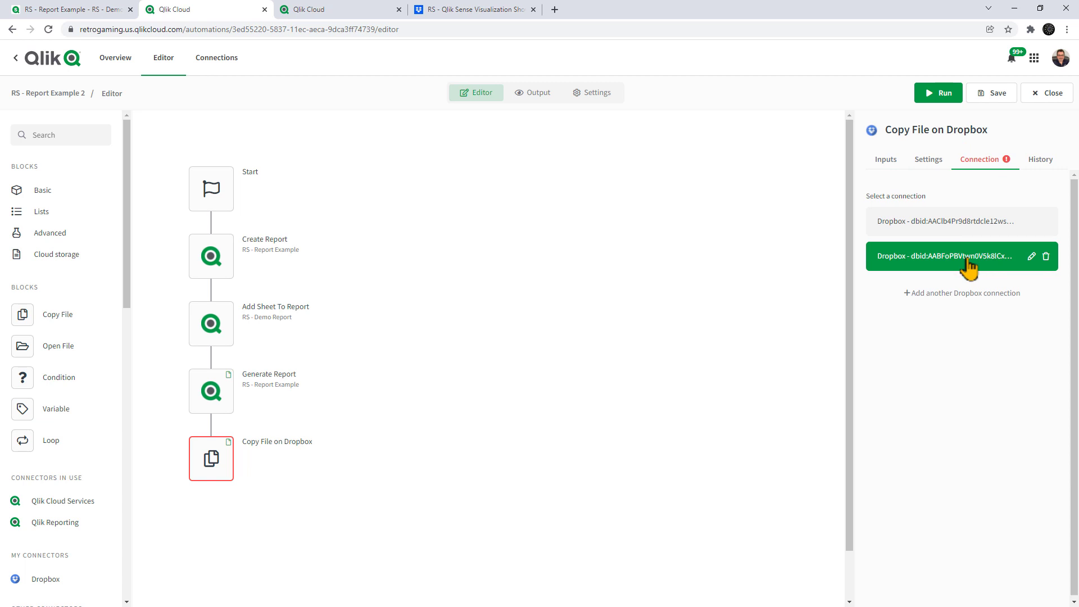
click(930, 164)
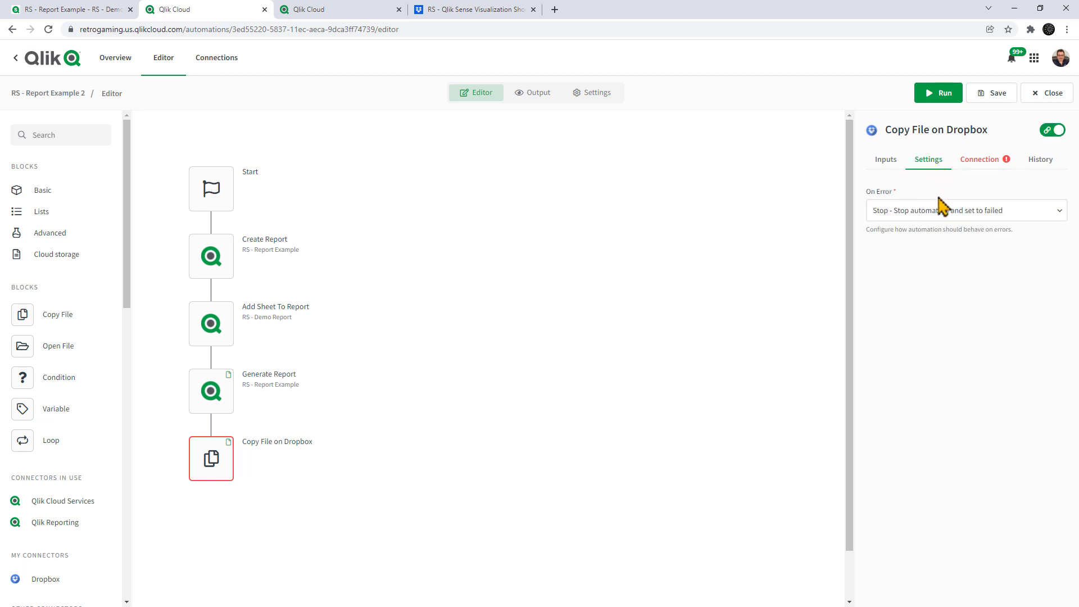
click(989, 168)
click(888, 168)
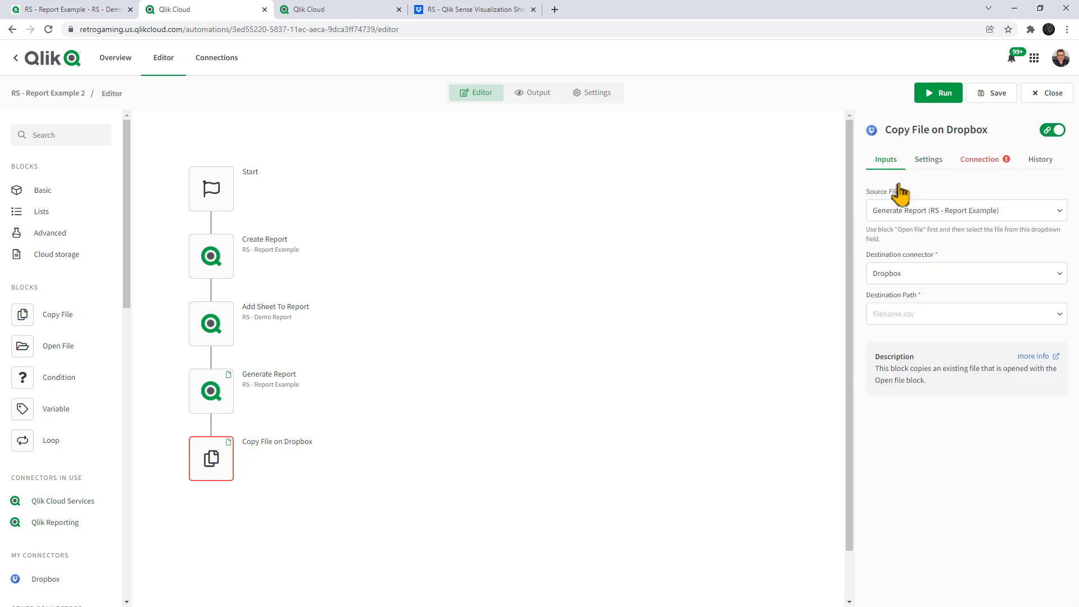
Step: Check the report folder's name in Dropbox, and set the destination path to /report/ followed by the Generate Report output's path
click(921, 320)
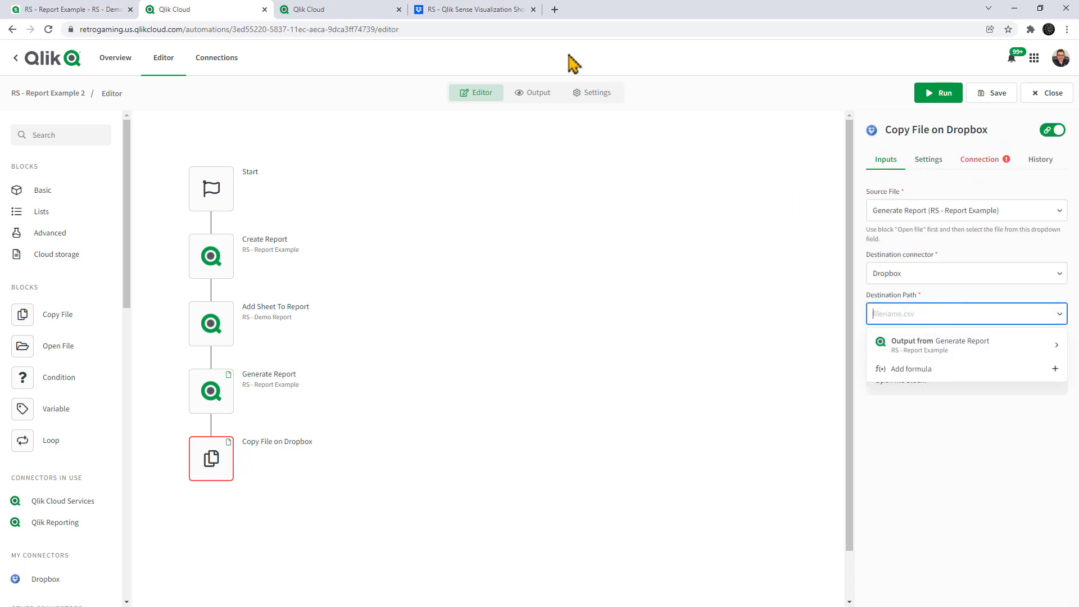
click(480, 9)
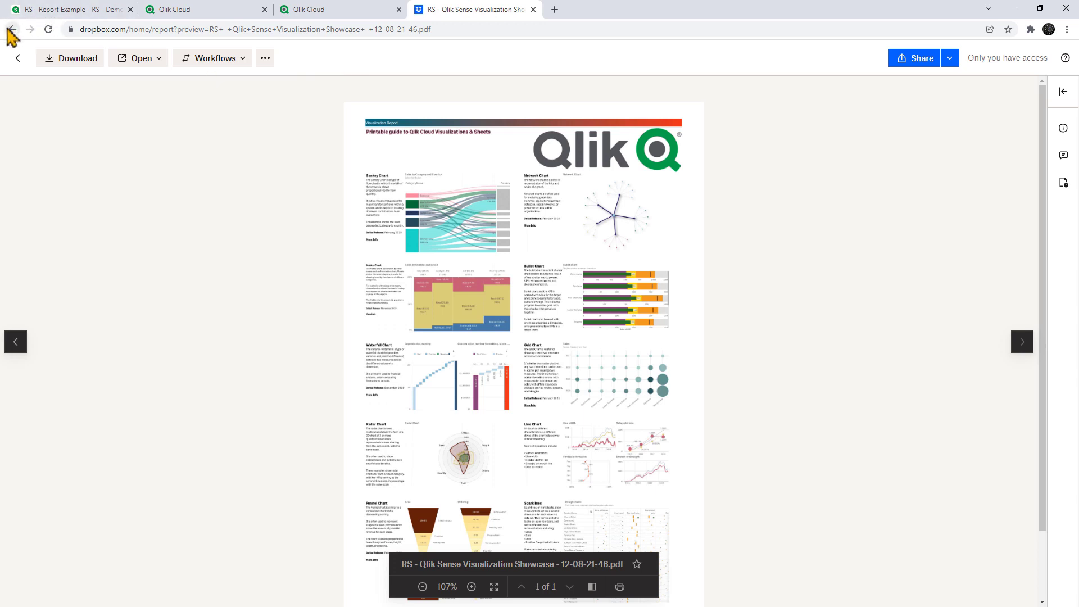
click(17, 58)
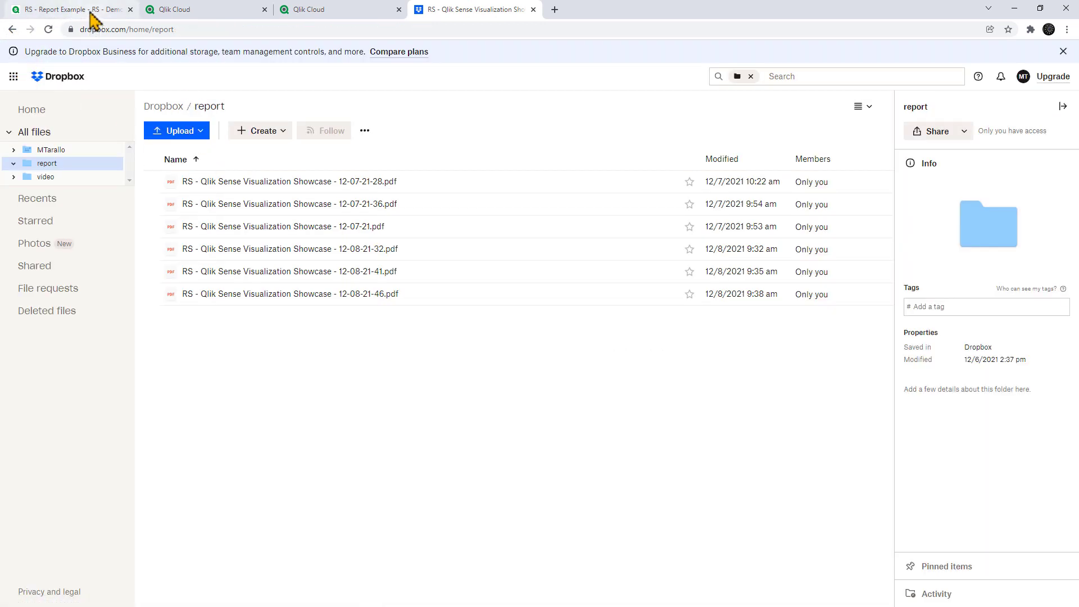
click(164, 13)
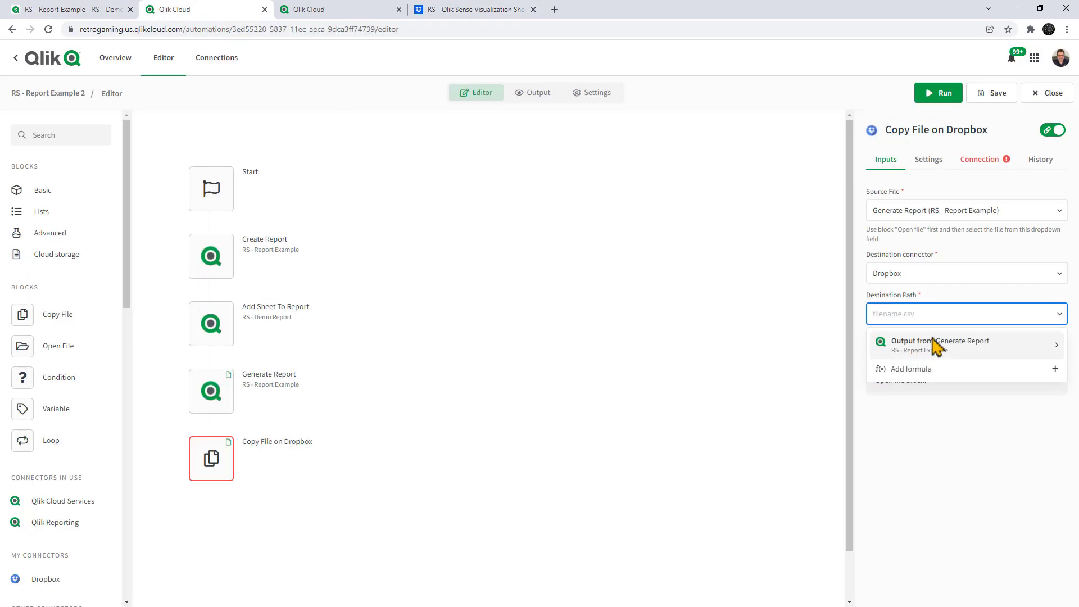
text(/report)
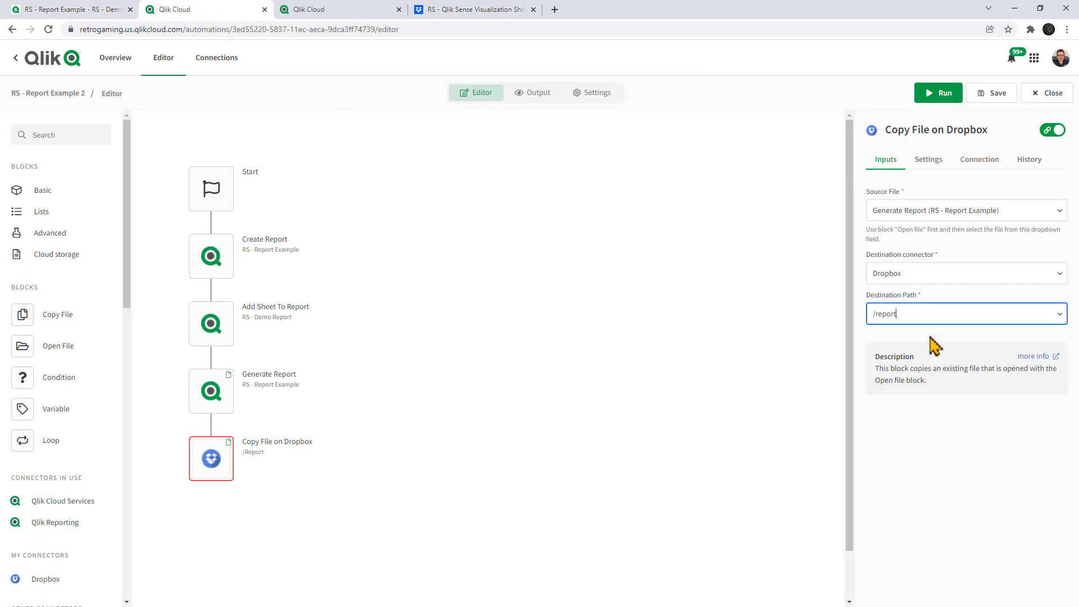
text(/)
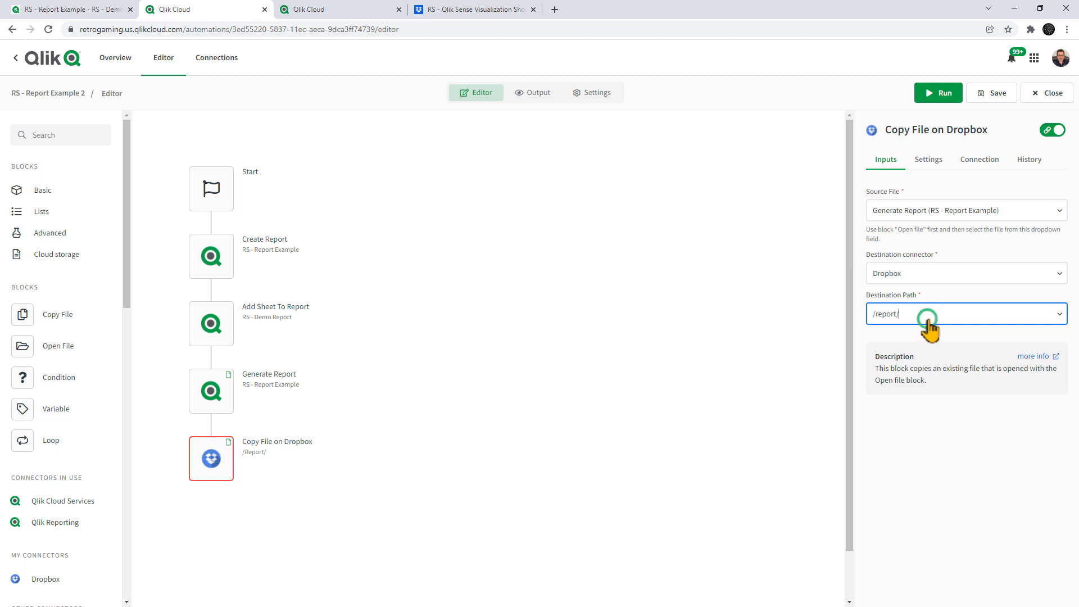
click(926, 315)
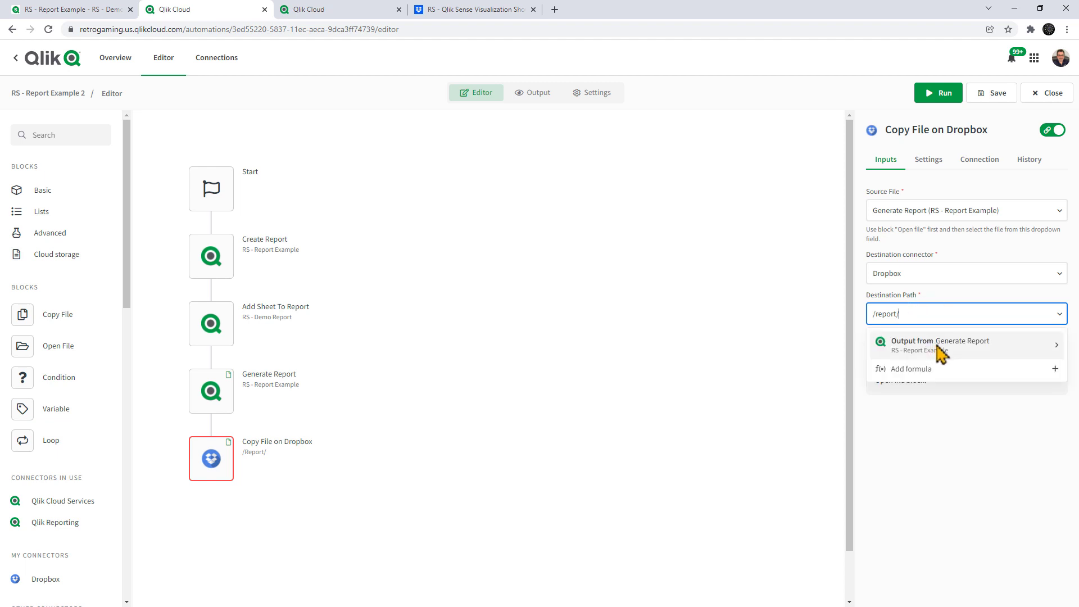
click(1046, 351)
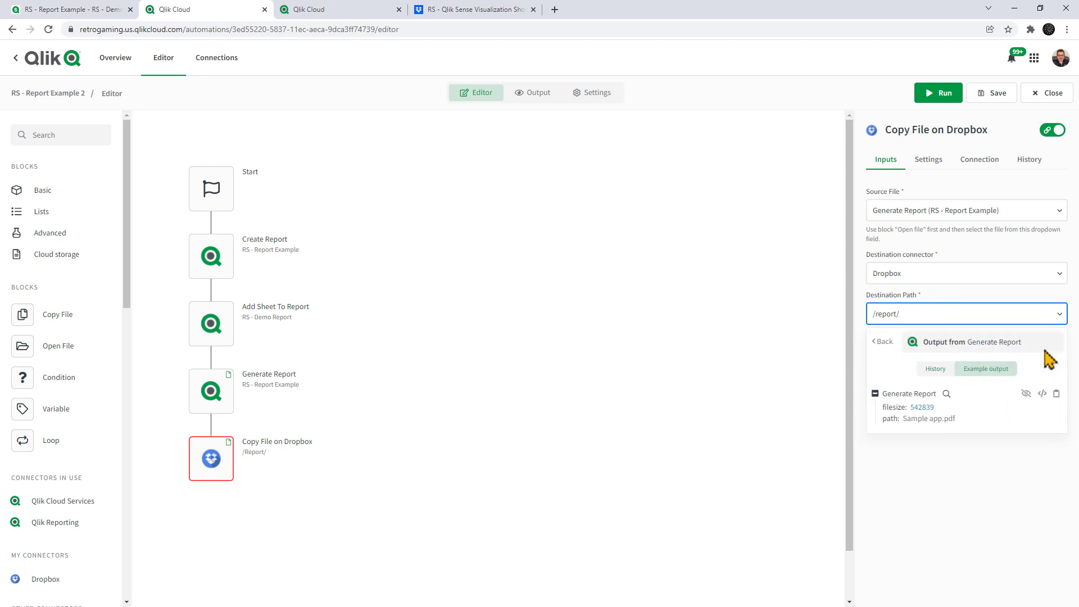
click(890, 418)
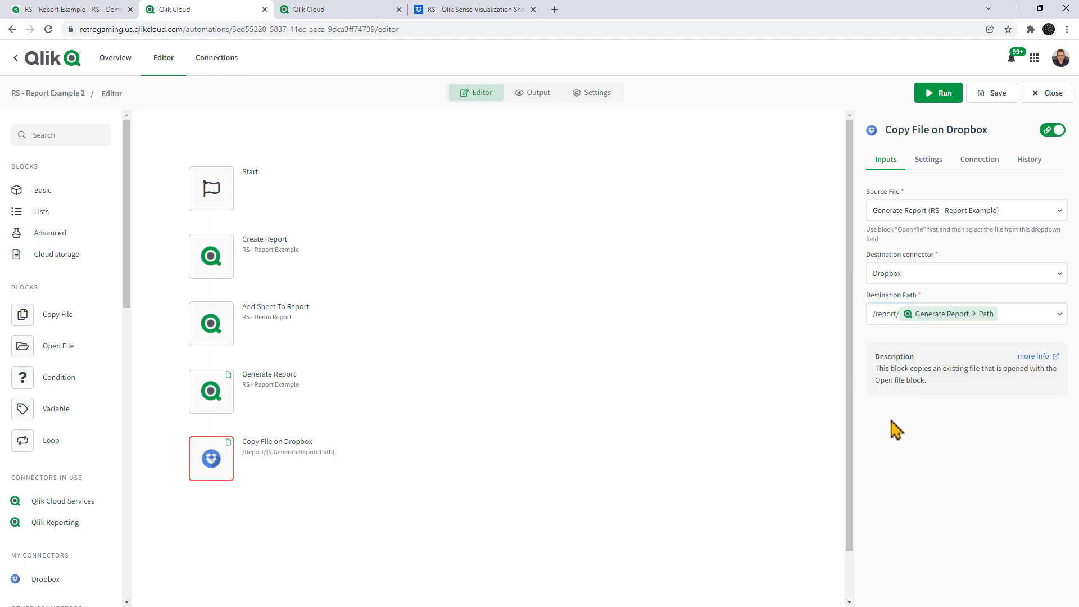
Step: Save and run the automation, showing its block output chronologically
click(992, 94)
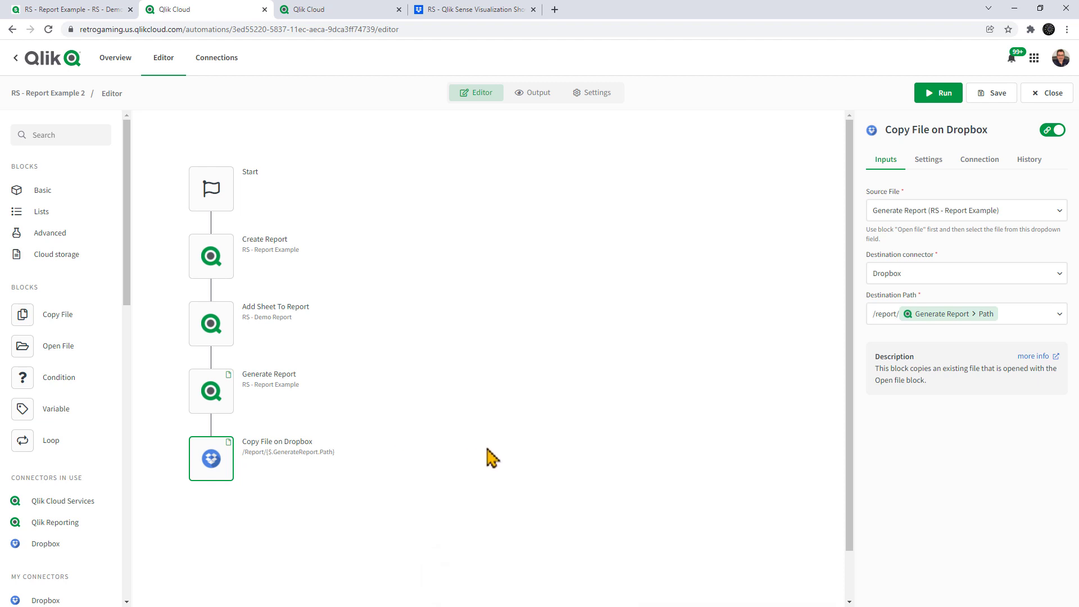
click(935, 93)
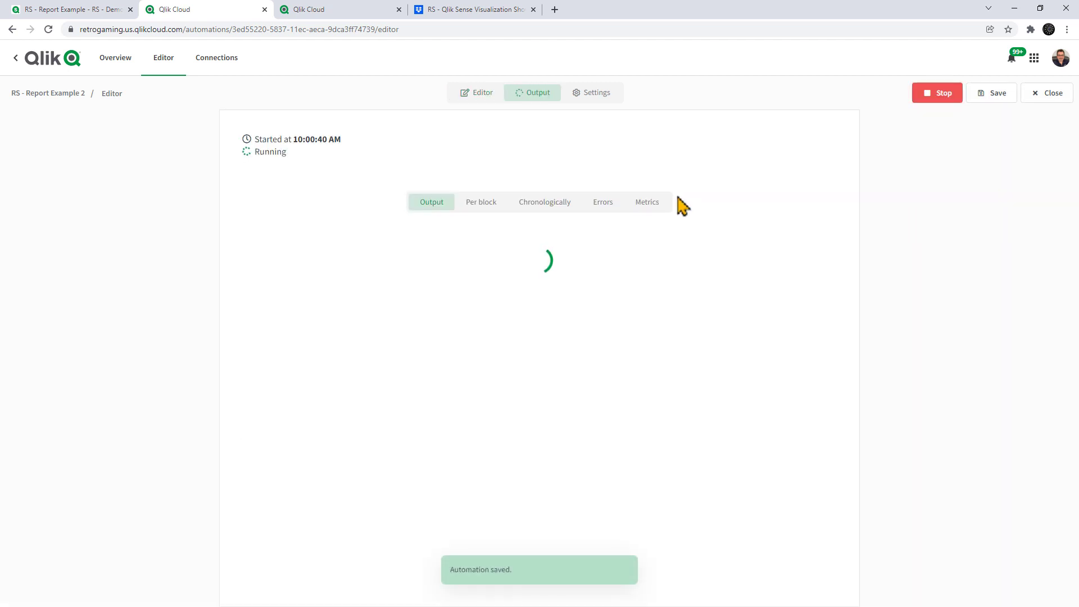
click(556, 207)
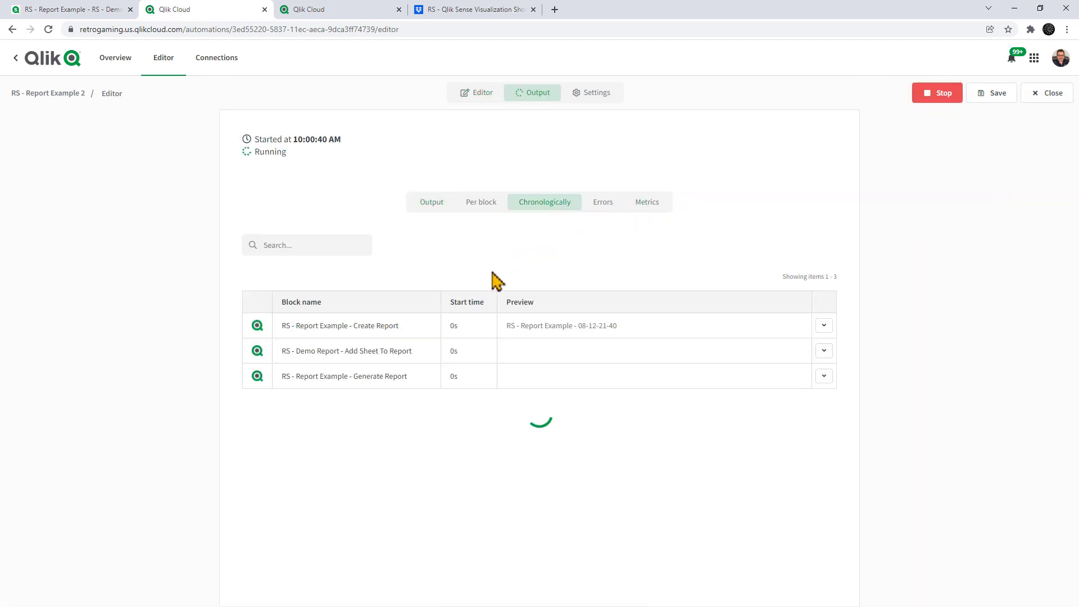
Step: Switch to Dropbox, open RS - Report Example - 08-12-21-40.pdf from the report folder and enlarge its preview
click(475, 9)
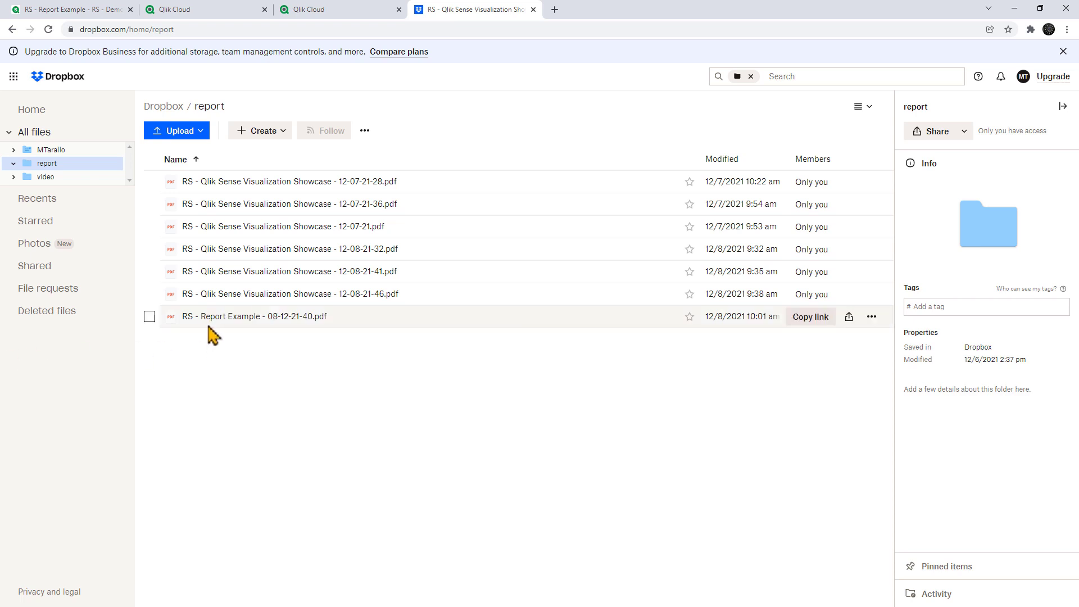
click(246, 330)
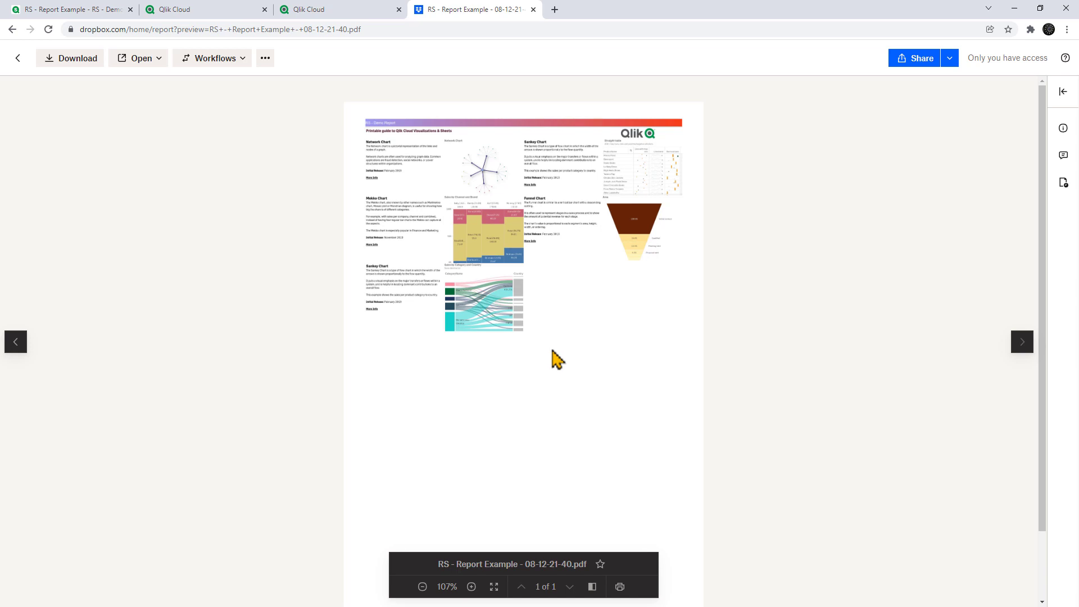
click(471, 586)
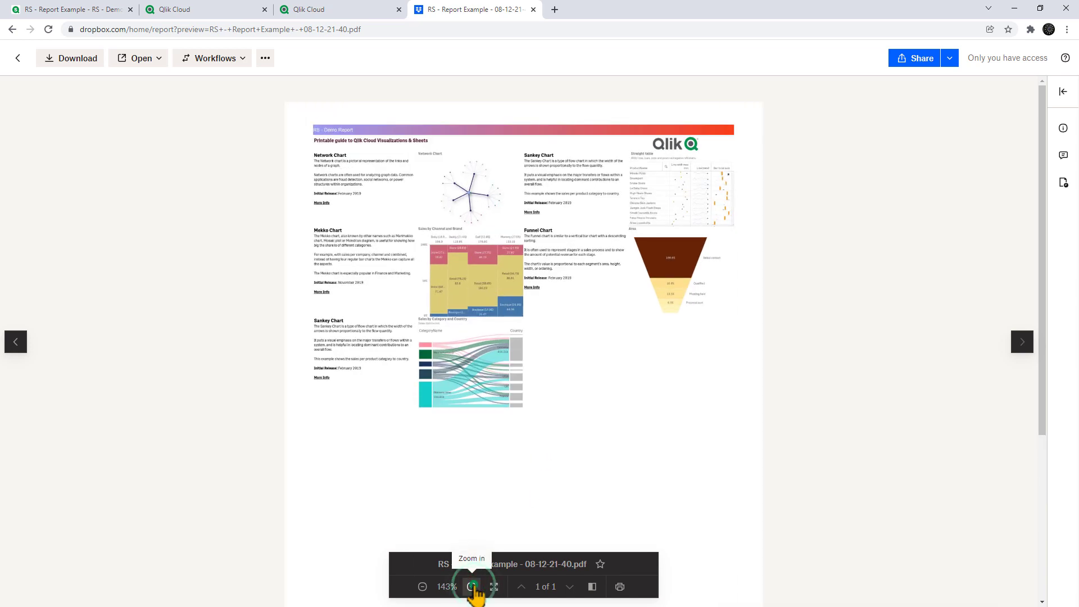
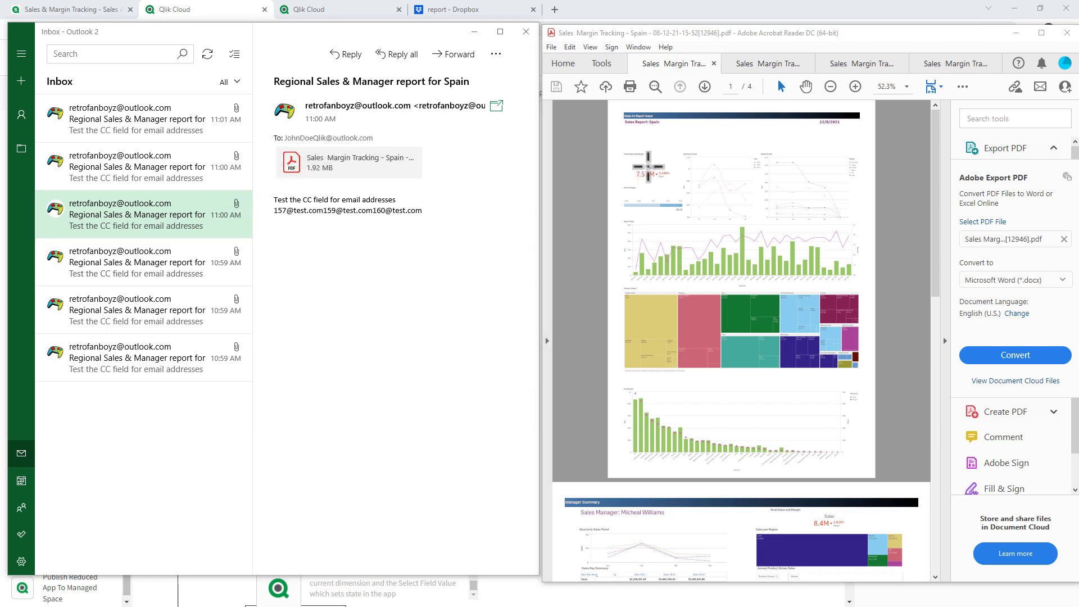
Step: Look through the Regional Sales & Manager report emails, including Germany, UK and USA, and the open Sales Margin Tracking PDFs
click(131, 173)
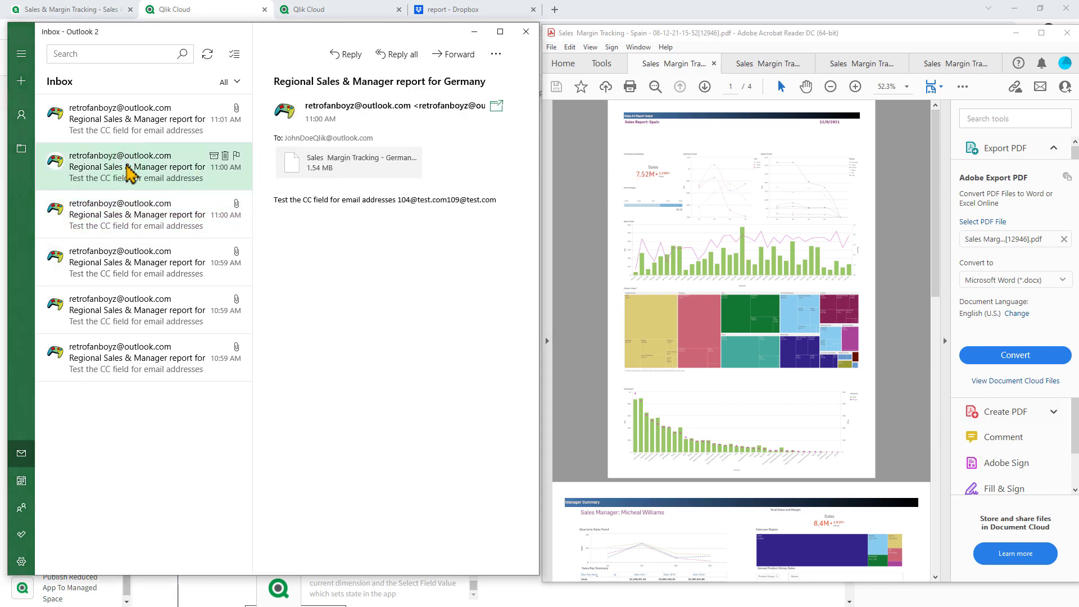
click(144, 137)
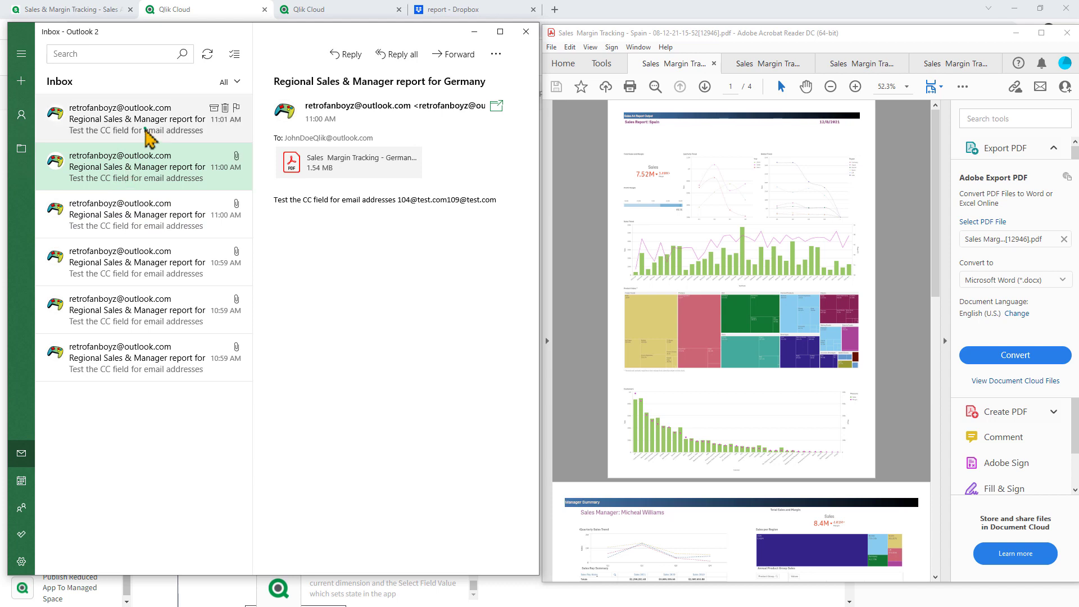
click(154, 264)
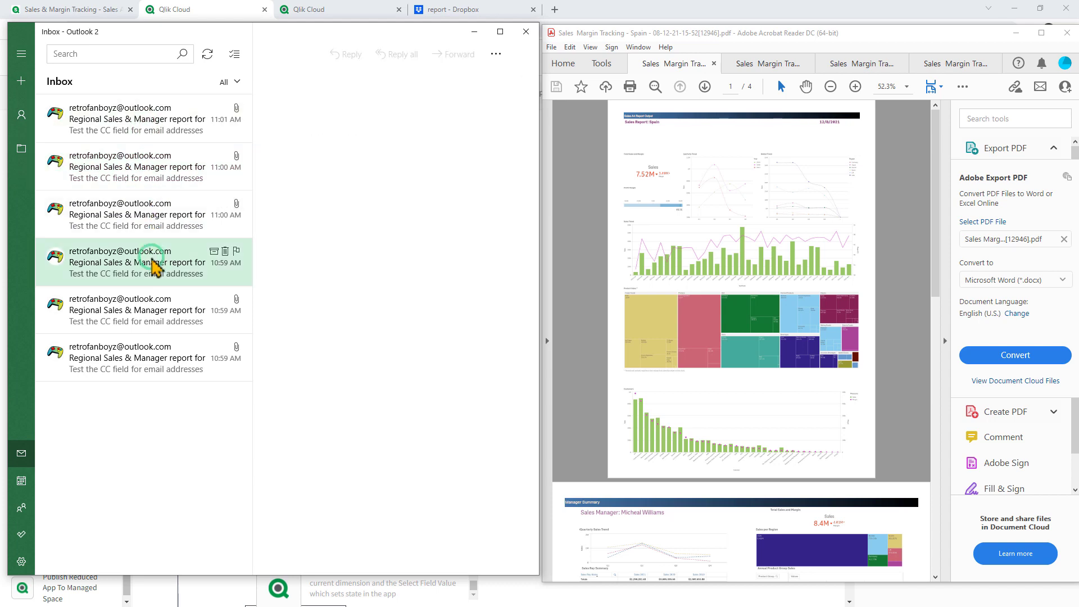
click(154, 325)
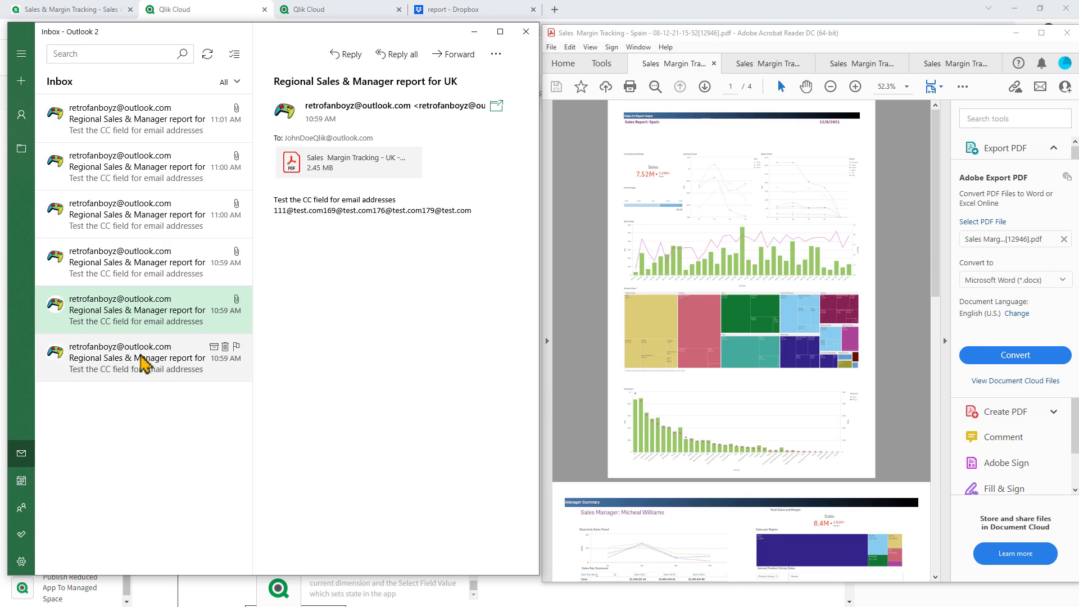
click(142, 362)
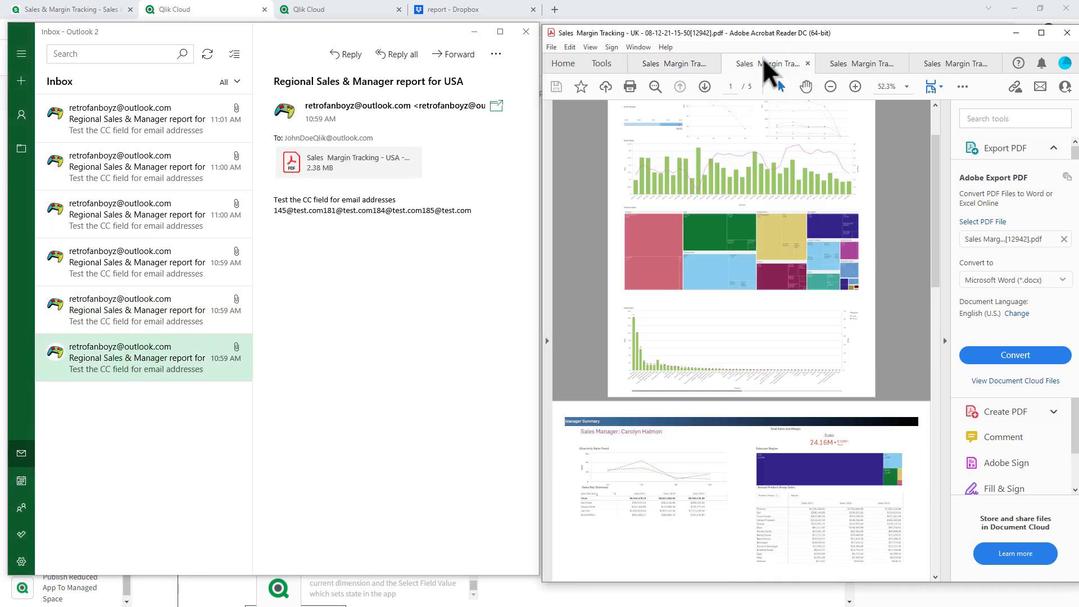
click(851, 63)
click(930, 60)
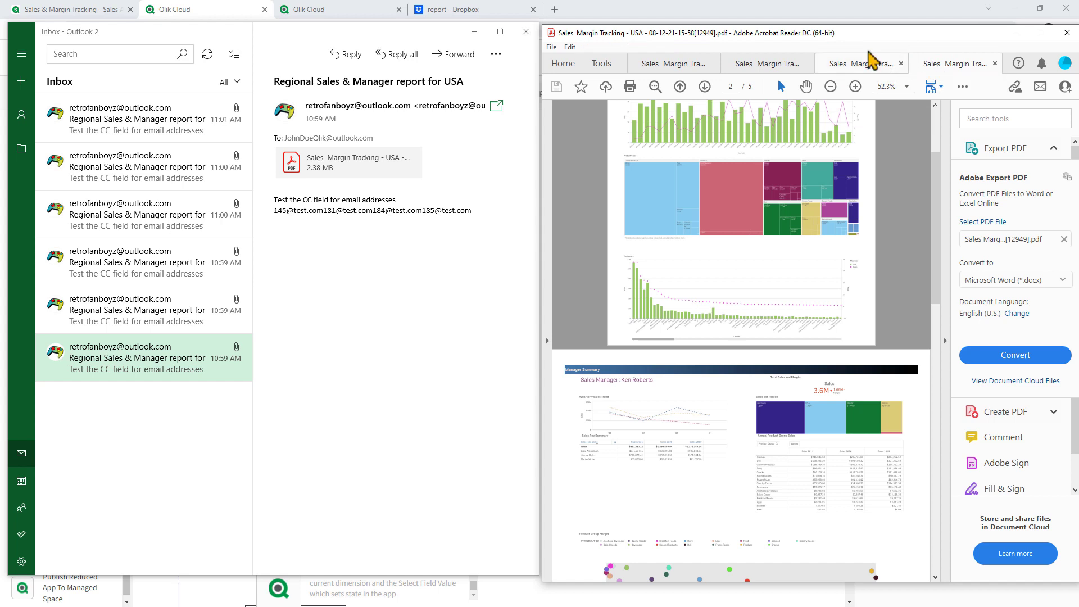
Step: Switch back to the RS - Bursted Report Distribution automation in Qlik Cloud and inspect the Start block's run mode
click(747, 17)
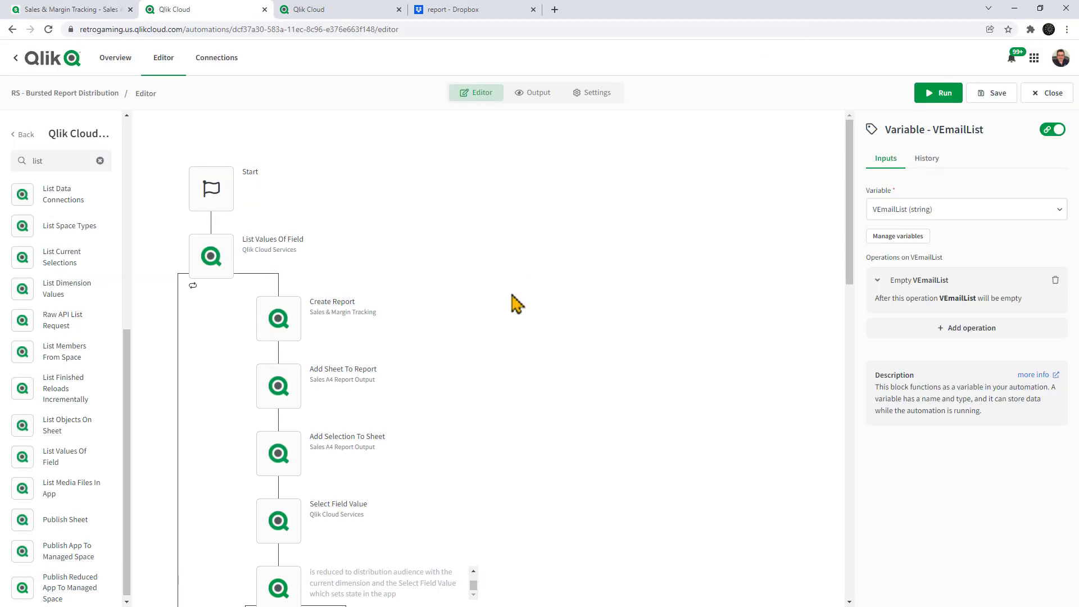
click(24, 135)
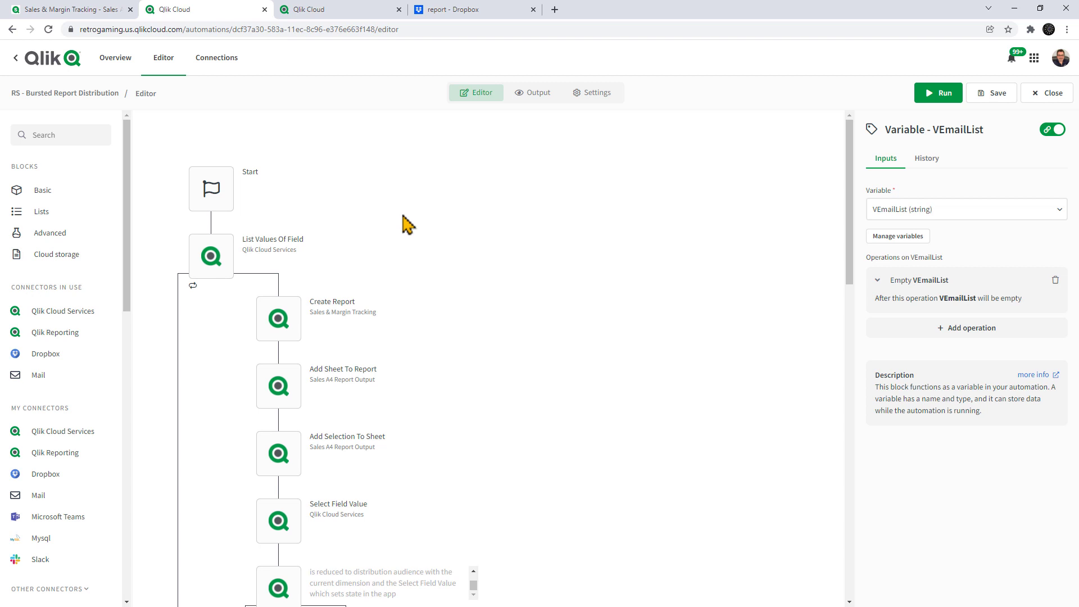
click(230, 214)
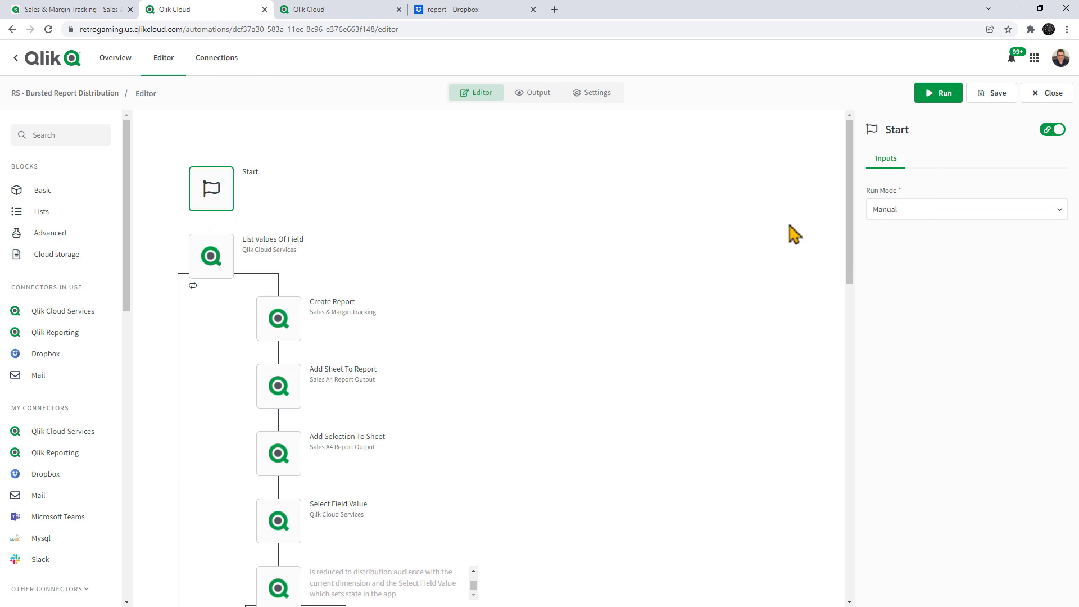
Step: Inspect the List Values Of Field block's inputs and the title's GetFieldSelections(Region) expression on the Sales A4 Report Output sheet
mouse_move(270, 275)
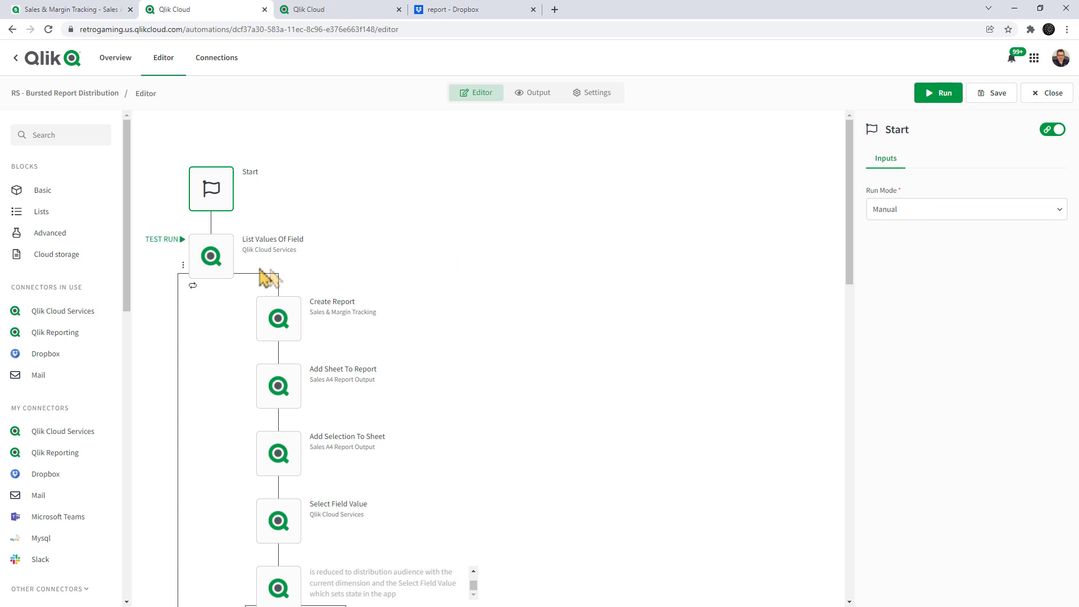
click(225, 256)
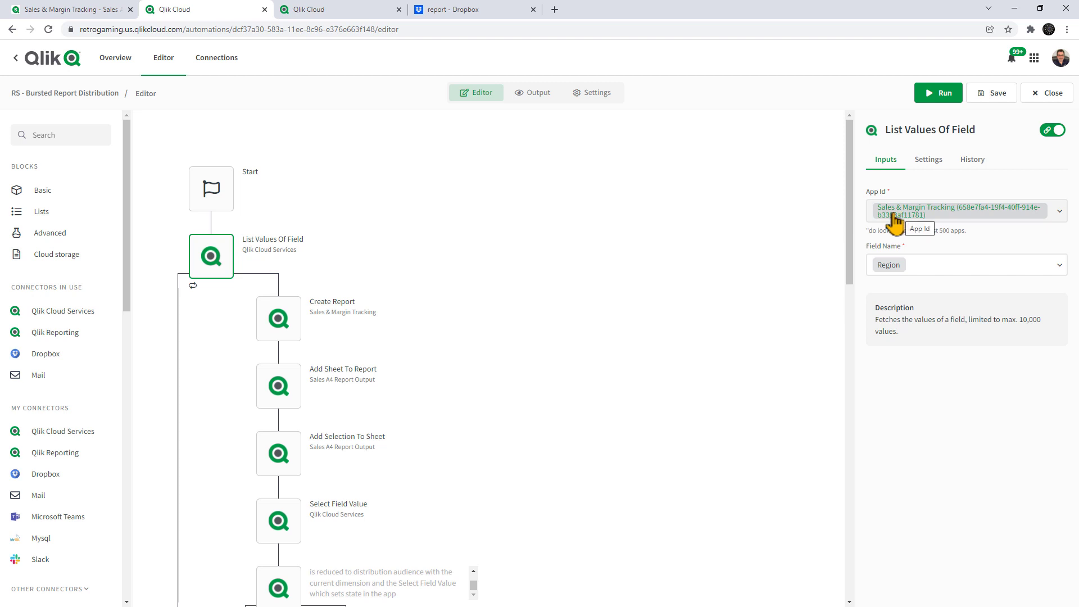
click(65, 10)
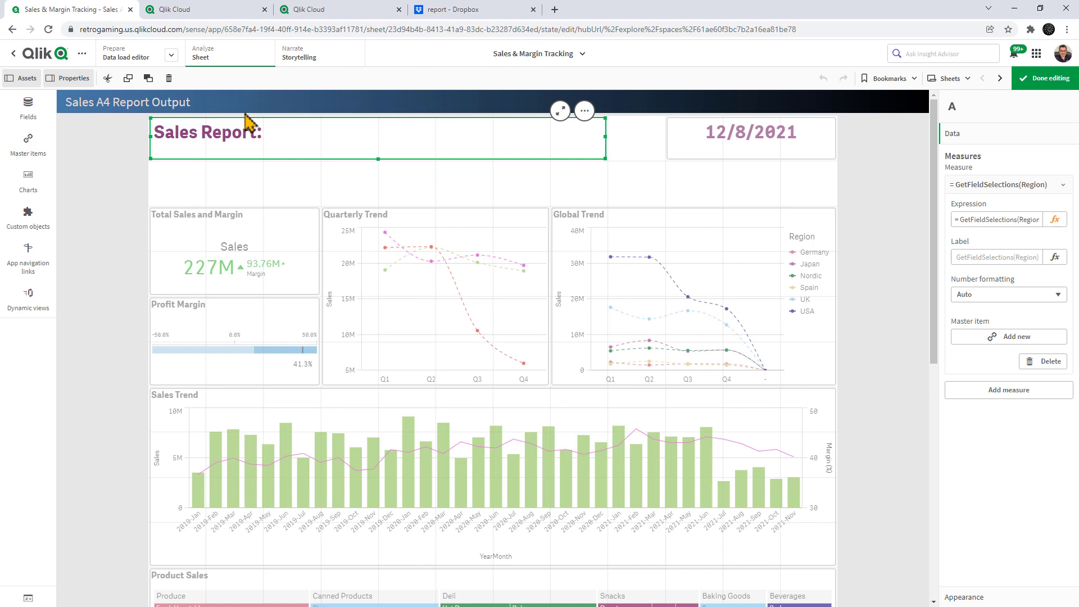
click(332, 140)
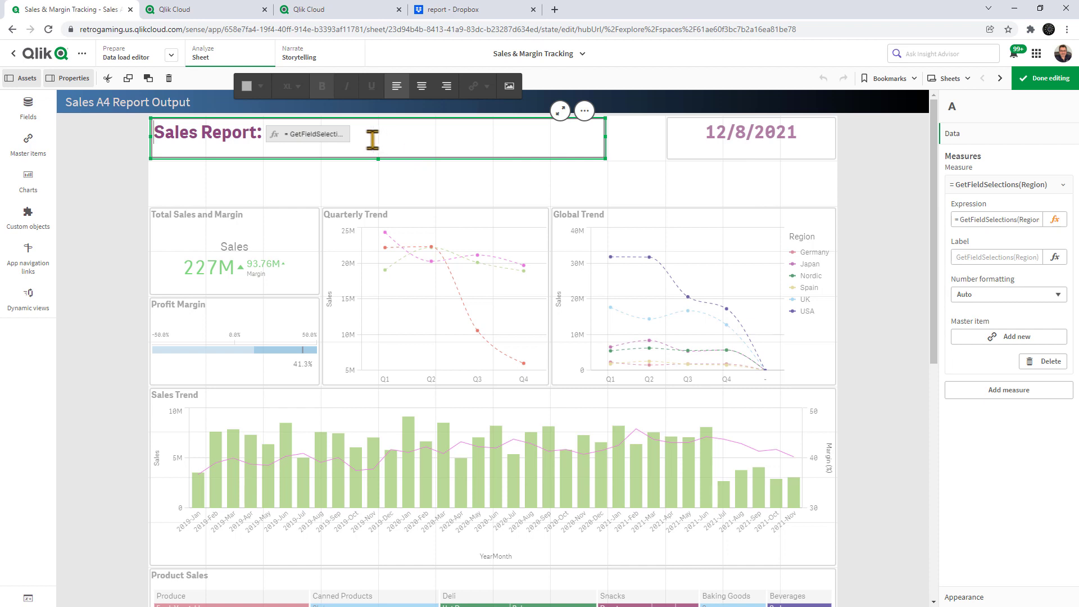
click(340, 136)
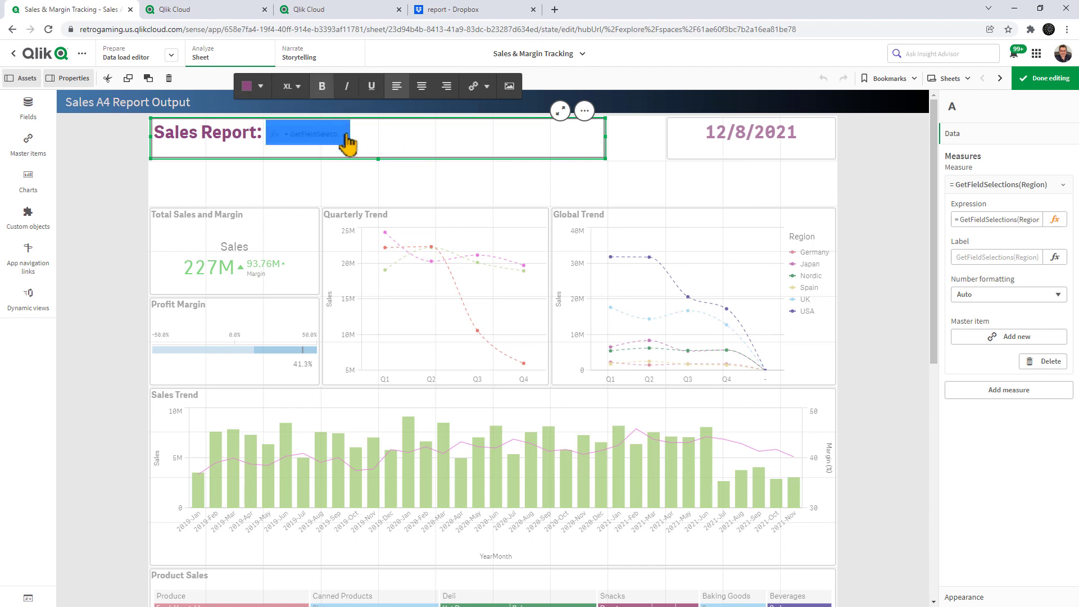
click(1055, 220)
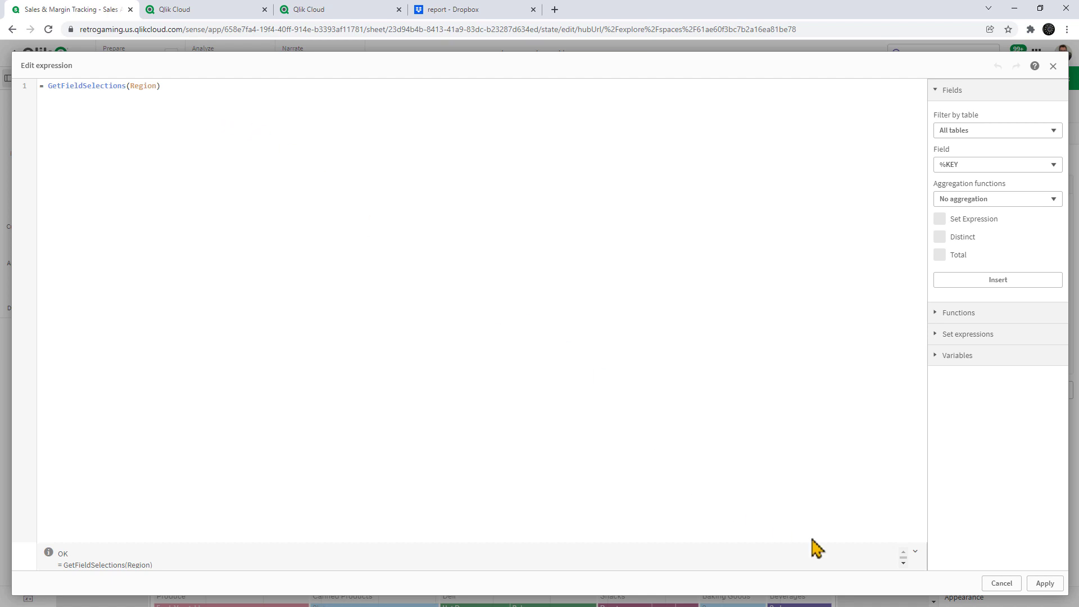
click(1003, 584)
Step: View the Manager Summary sheet and its Sales Manager title measure, and return to the Sales A4 Report Output sheet
click(982, 79)
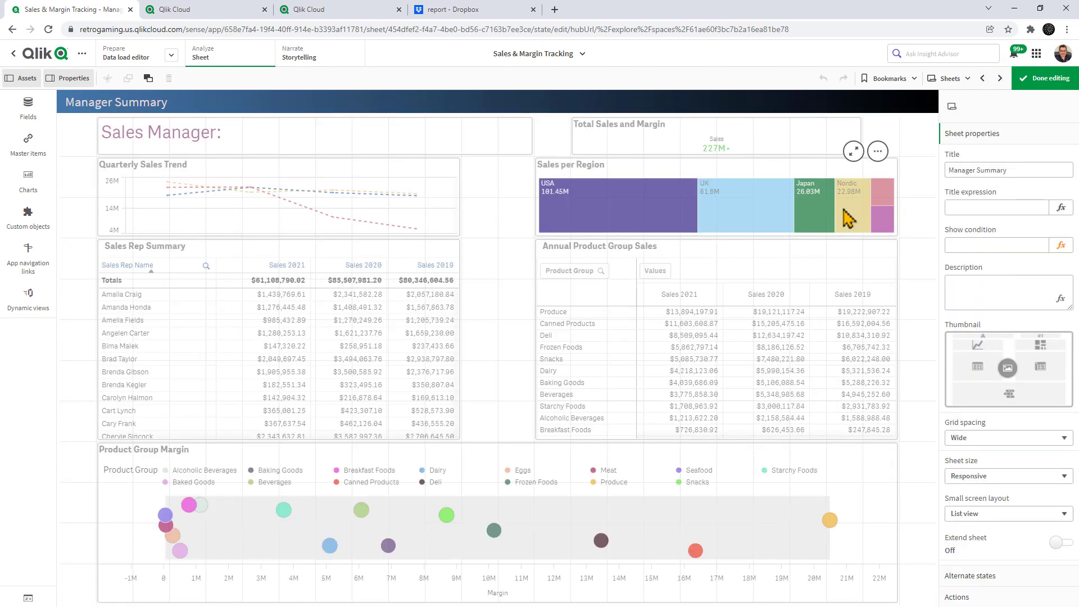
click(476, 145)
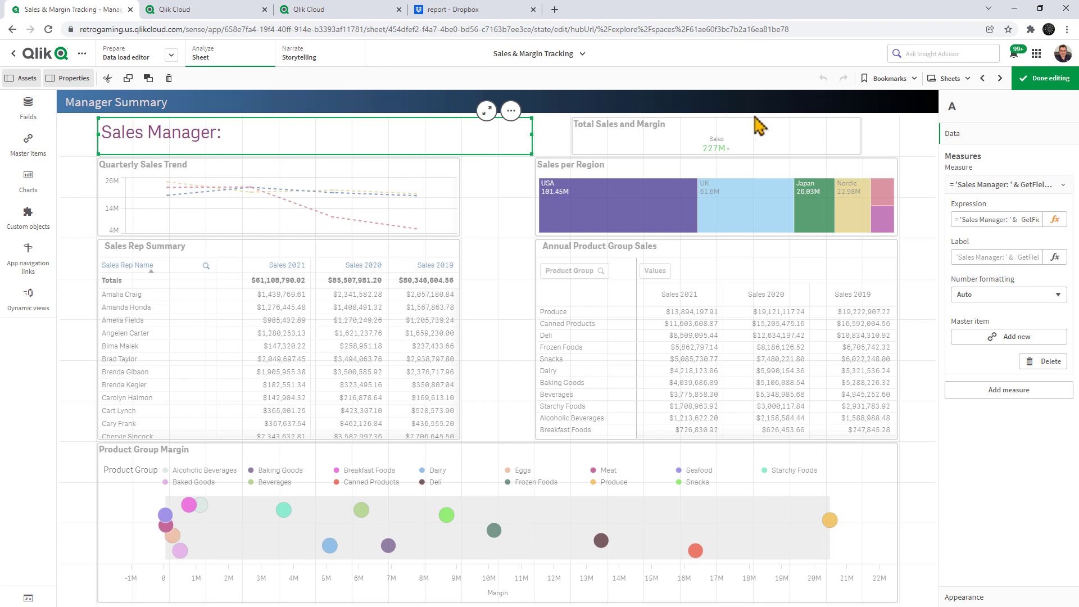
click(982, 79)
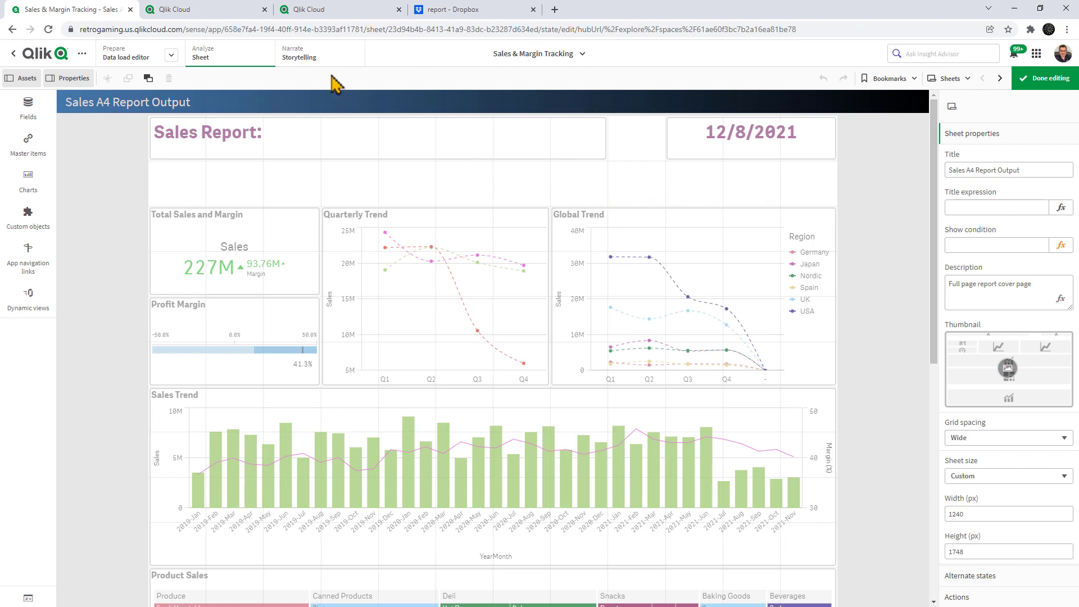
Step: Return to the bursted automation and page through the List Values Of Field block's output items in its run history
click(216, 15)
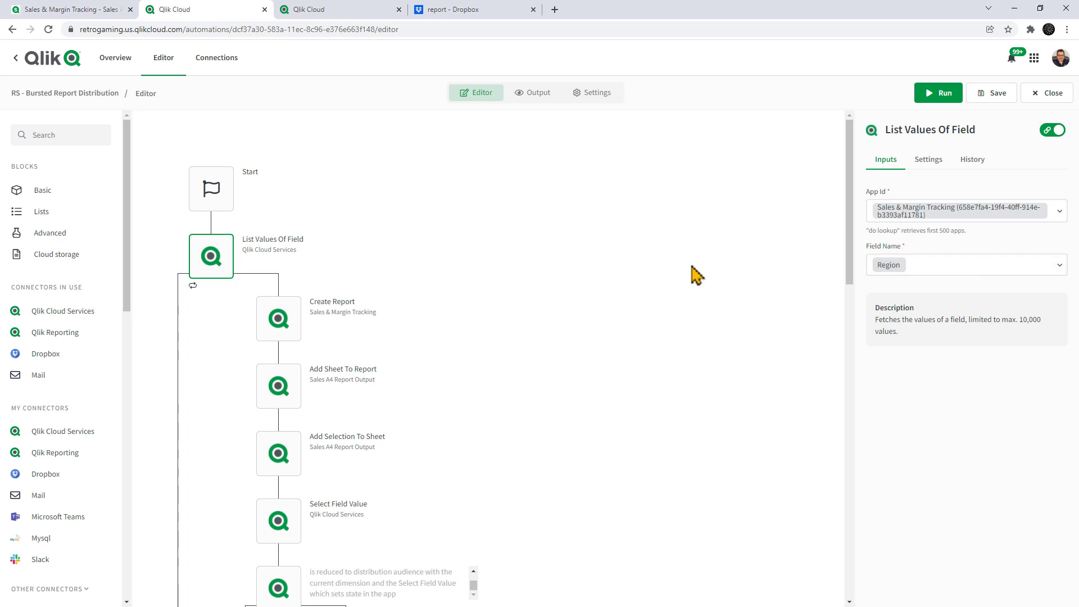
click(984, 164)
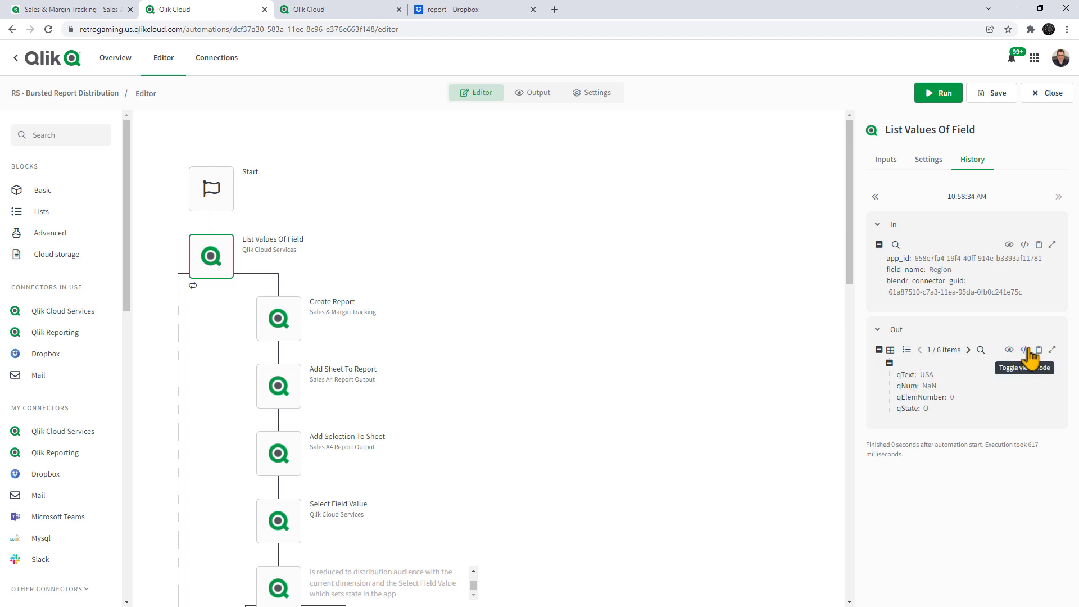
click(968, 350)
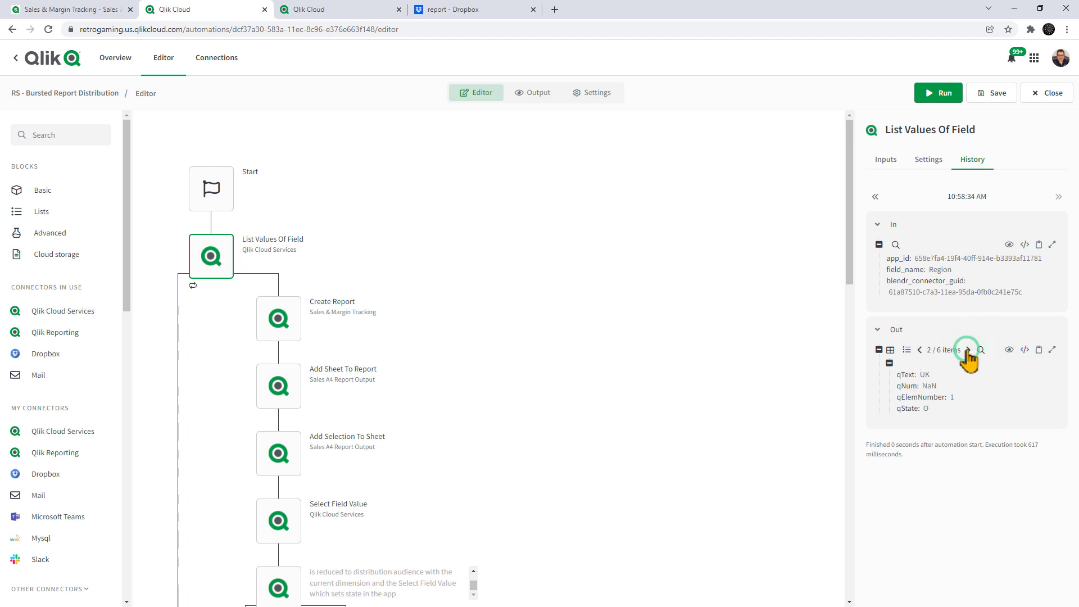
click(967, 350)
click(968, 349)
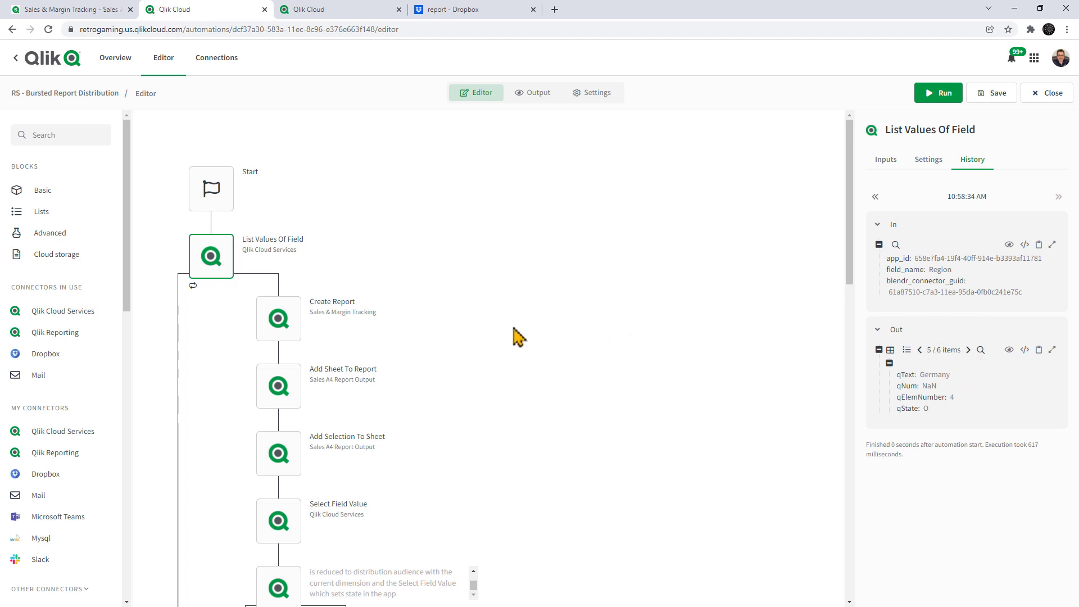
Step: Inspect the Create Report block's report name and compare it with the PDF file names in the Dropbox report folder
click(293, 332)
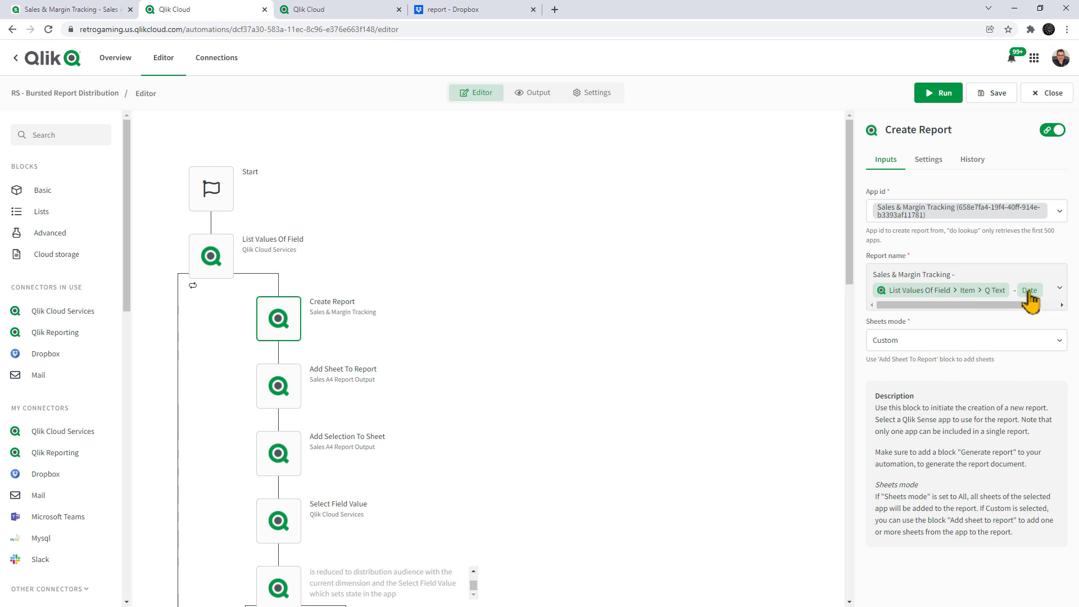
click(474, 11)
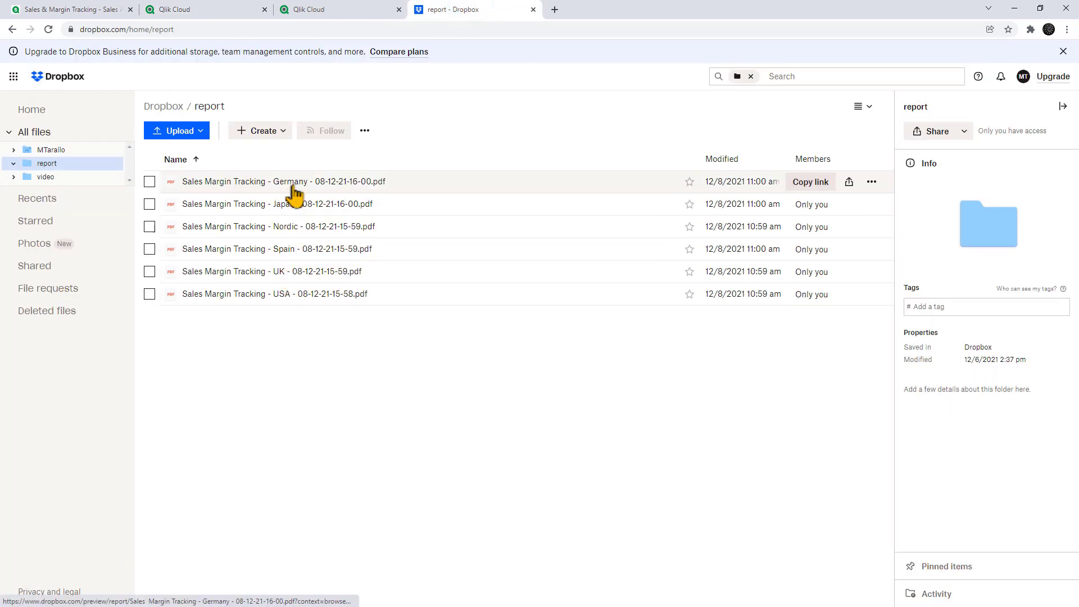
click(215, 13)
Step: Inspect the Add Sheet To Report block and check the Sales A4 Report Output sheet it uses in the app
click(292, 387)
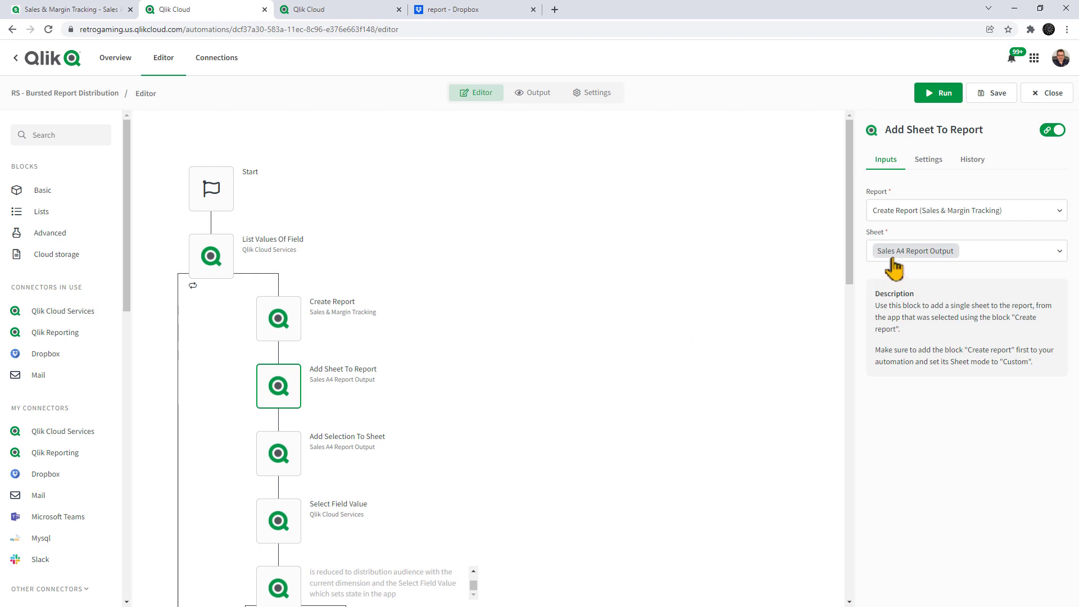
click(98, 10)
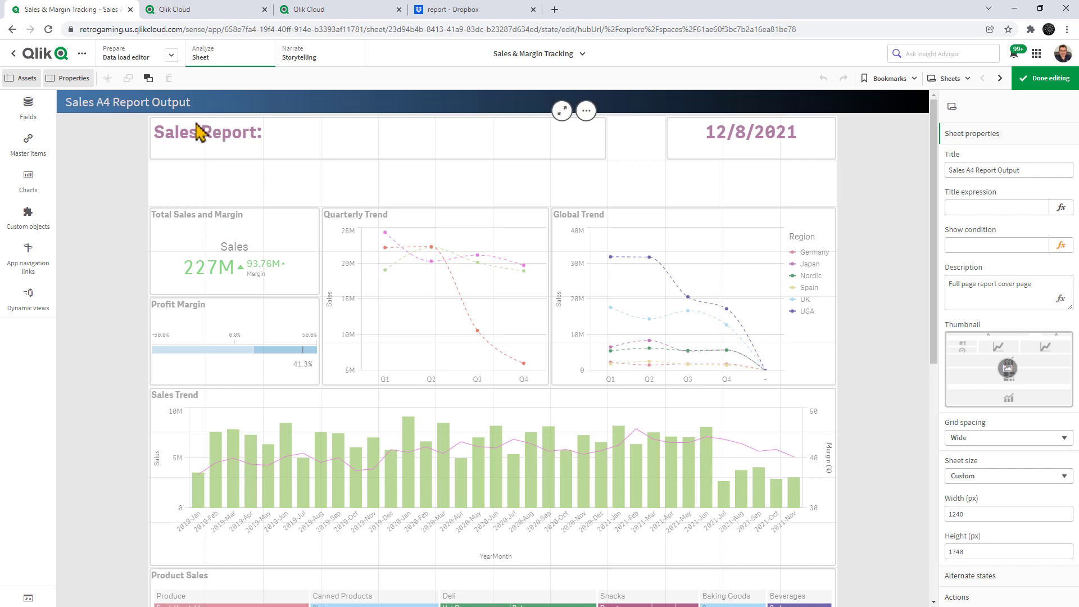
click(203, 10)
Step: Inspect the Region selection in Add Selection To Sheet and the Manager Region selection in Select Field Value
scroll(286, 394, down, 2)
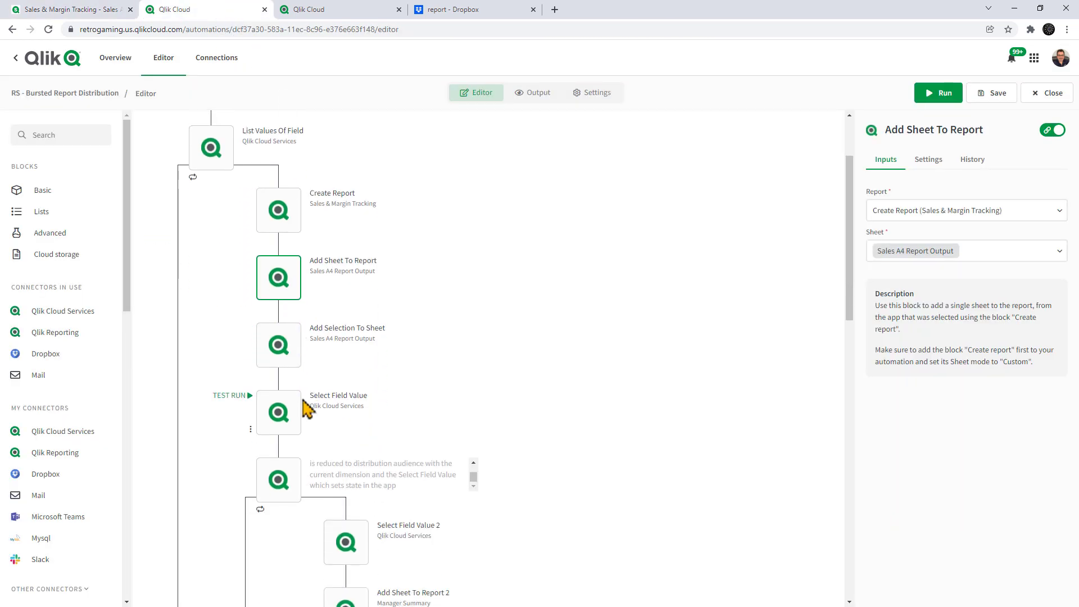
click(286, 355)
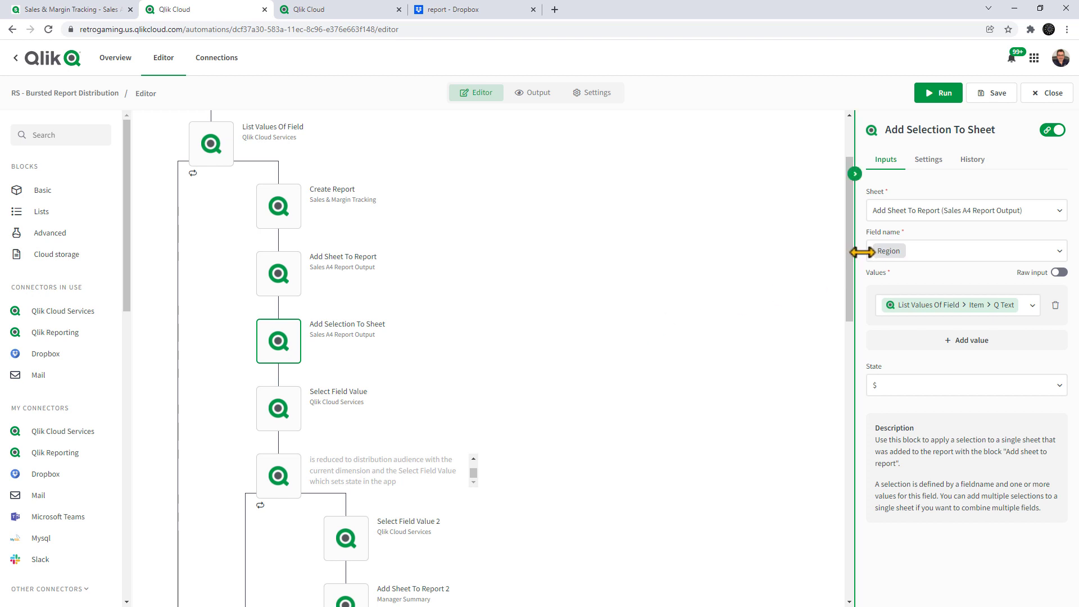
scroll(571, 320, down, 2)
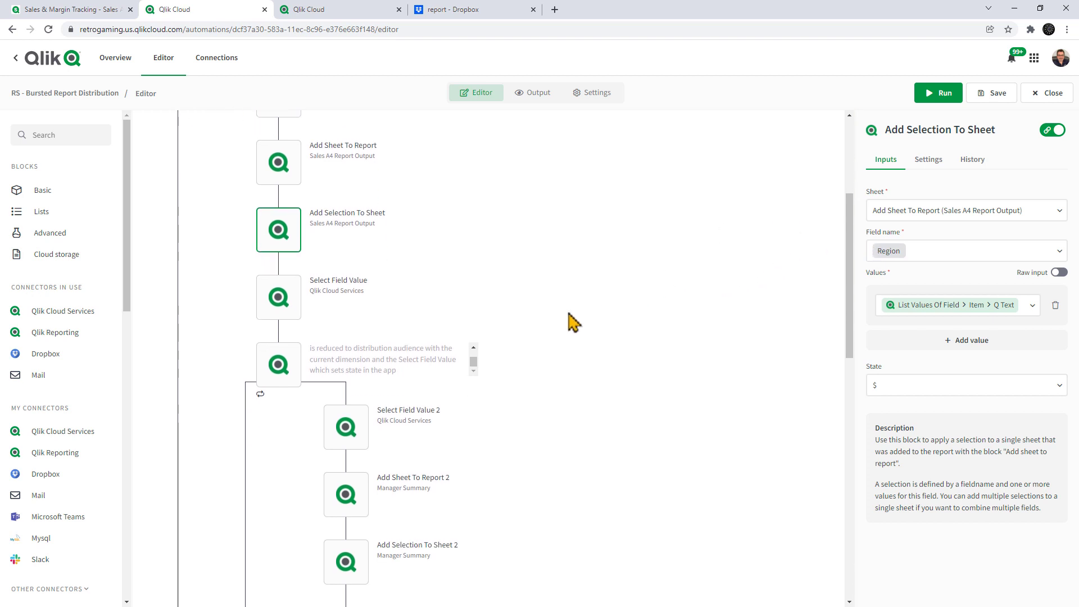
click(294, 307)
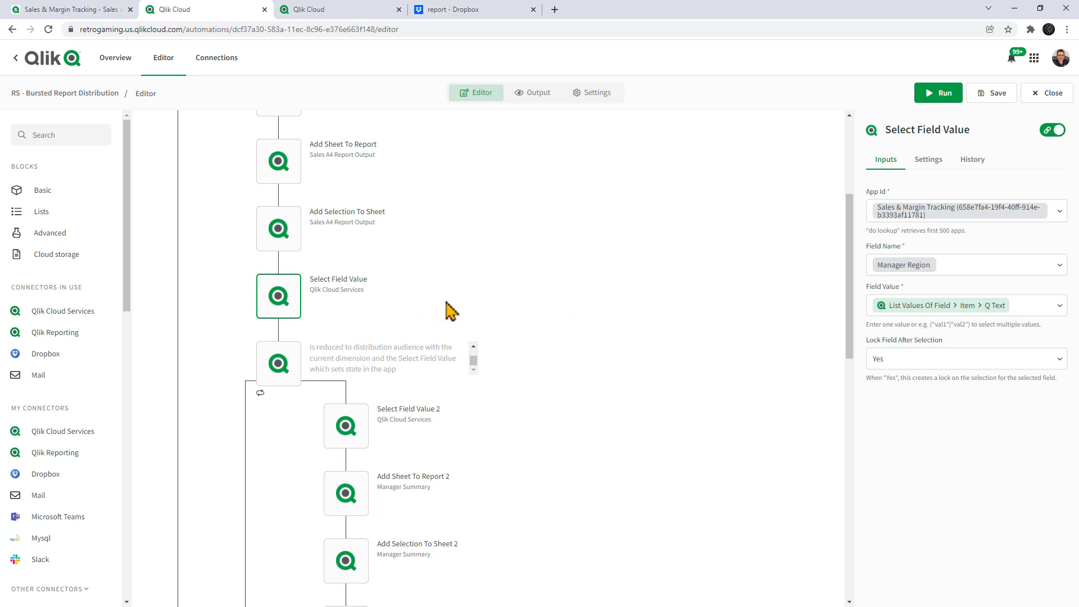
Step: Inspect the Get Straight Table Data 2 block and open its source sheet, Manager Region Email - Master, in the app
scroll(504, 295, down, 1)
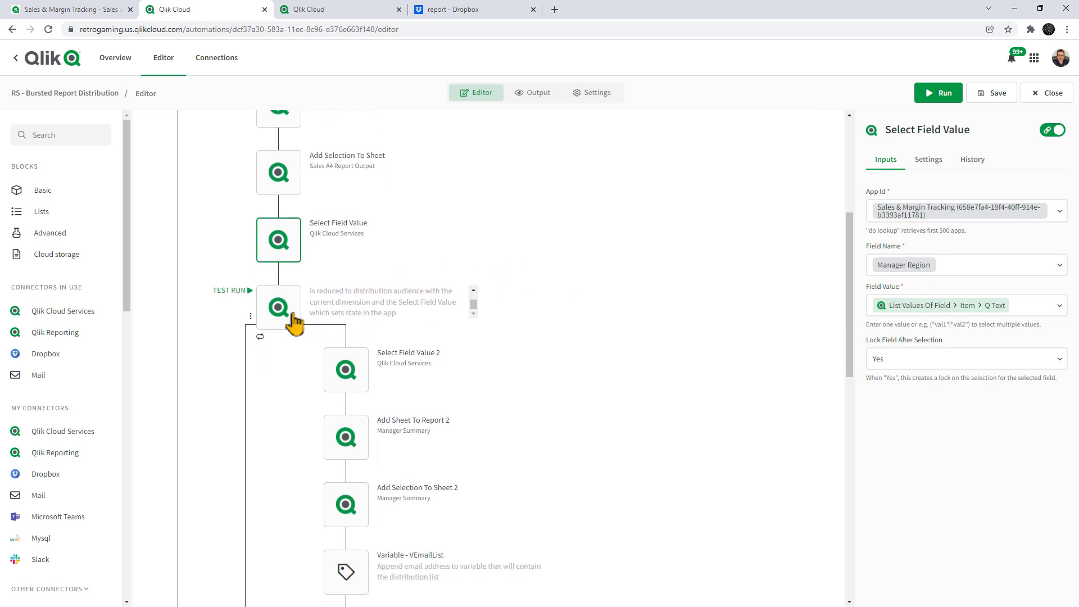
click(292, 318)
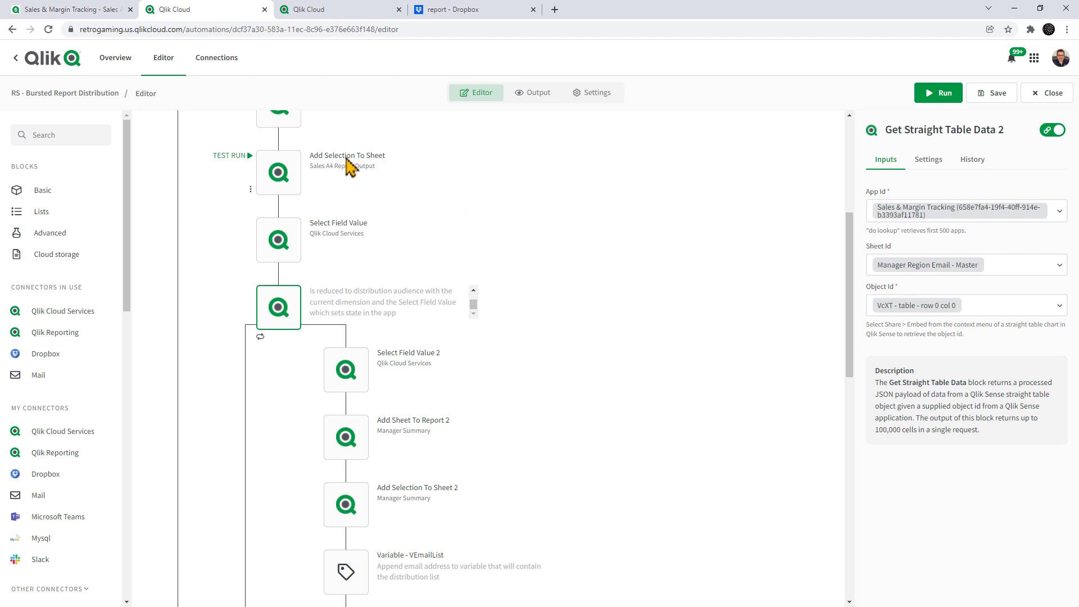
click(113, 12)
click(949, 78)
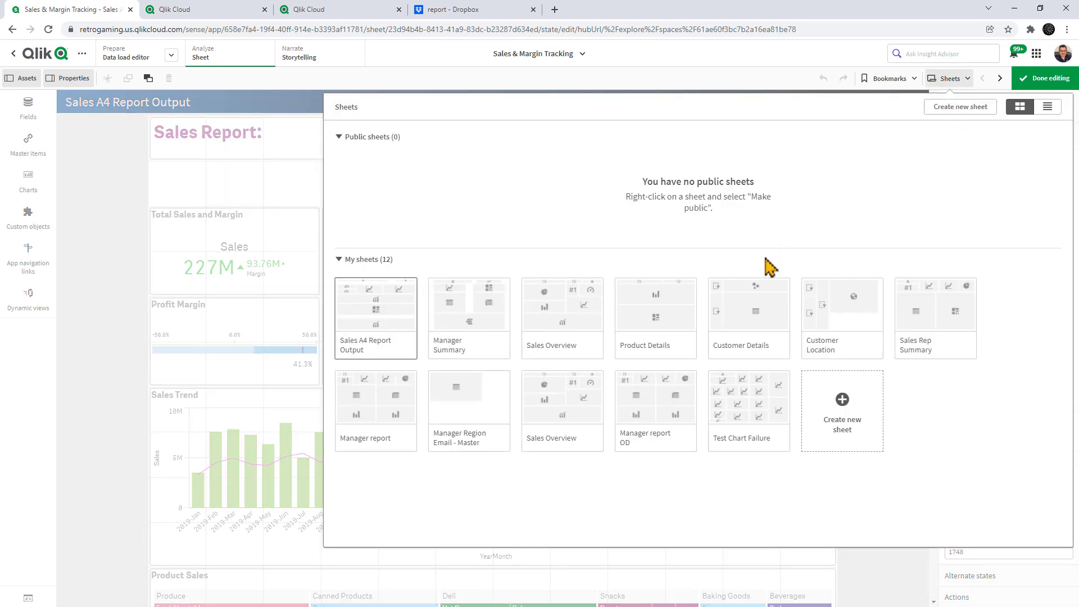
click(481, 432)
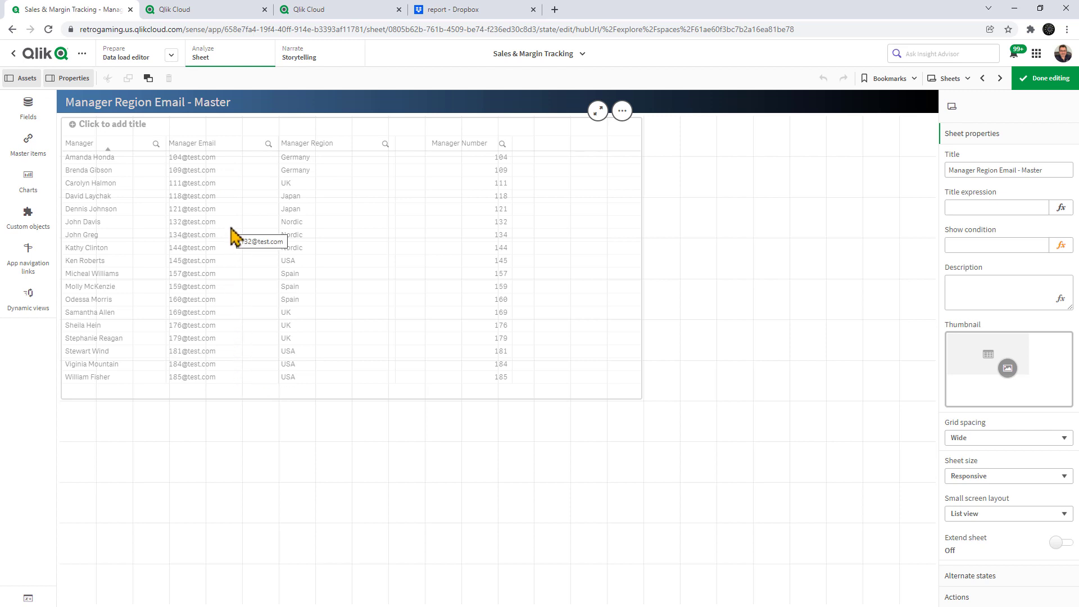
Step: Back in the automation, inspect Select Field Value 2, Add Sheet To Report 2 and Add Selection To Sheet 2, plus the Qlik Reporting connector's blocks
click(219, 10)
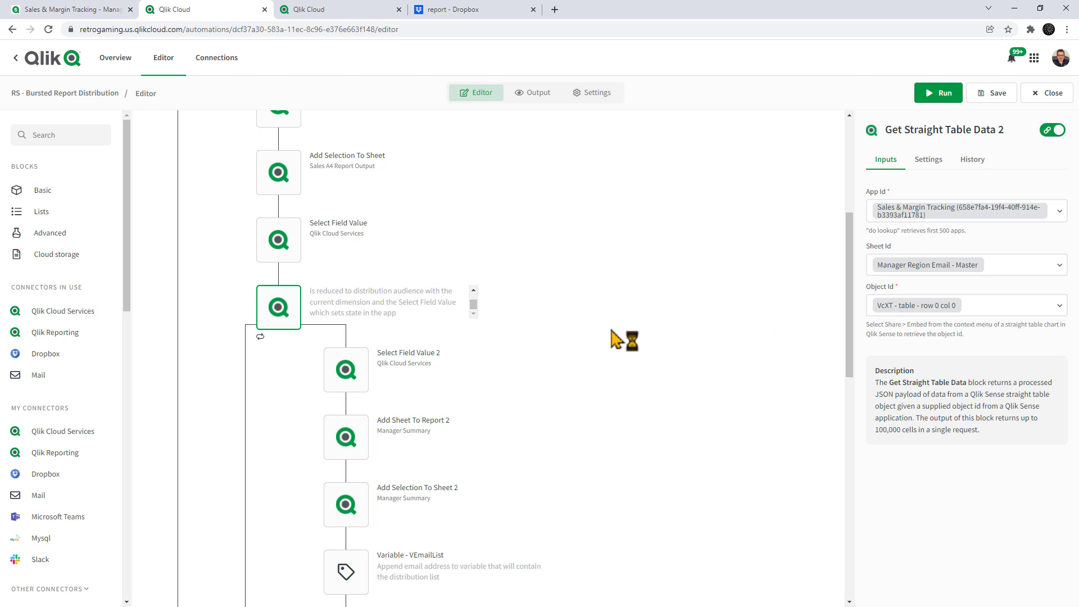
click(363, 382)
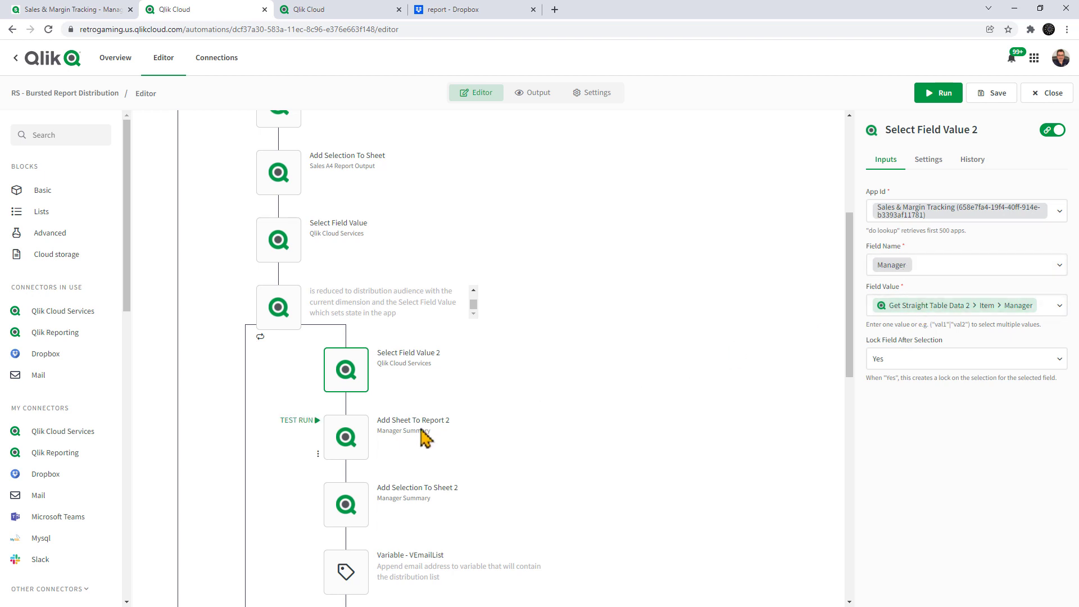
click(358, 446)
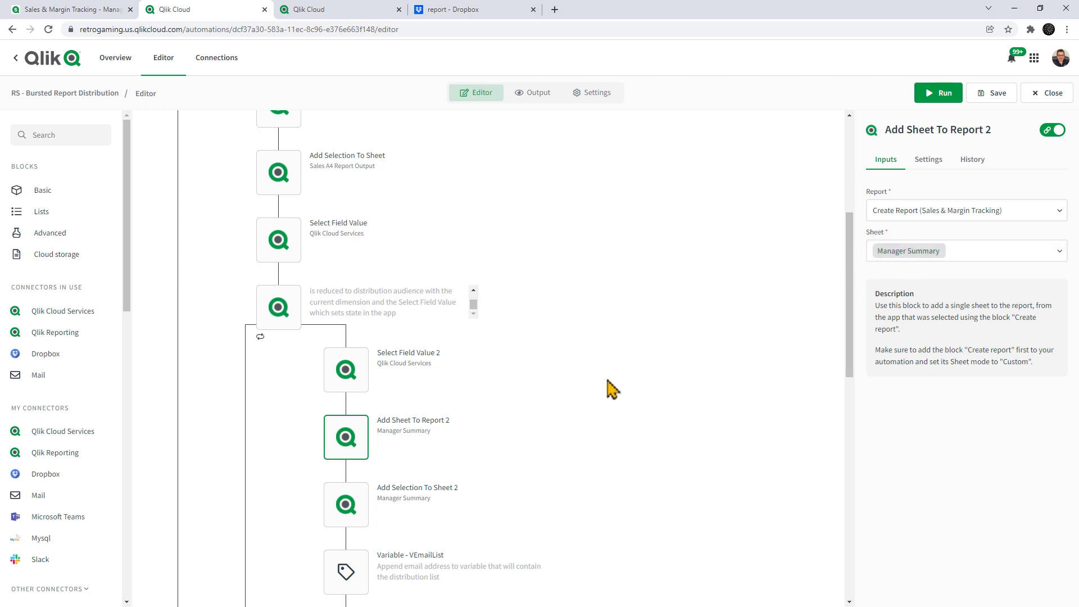
click(75, 333)
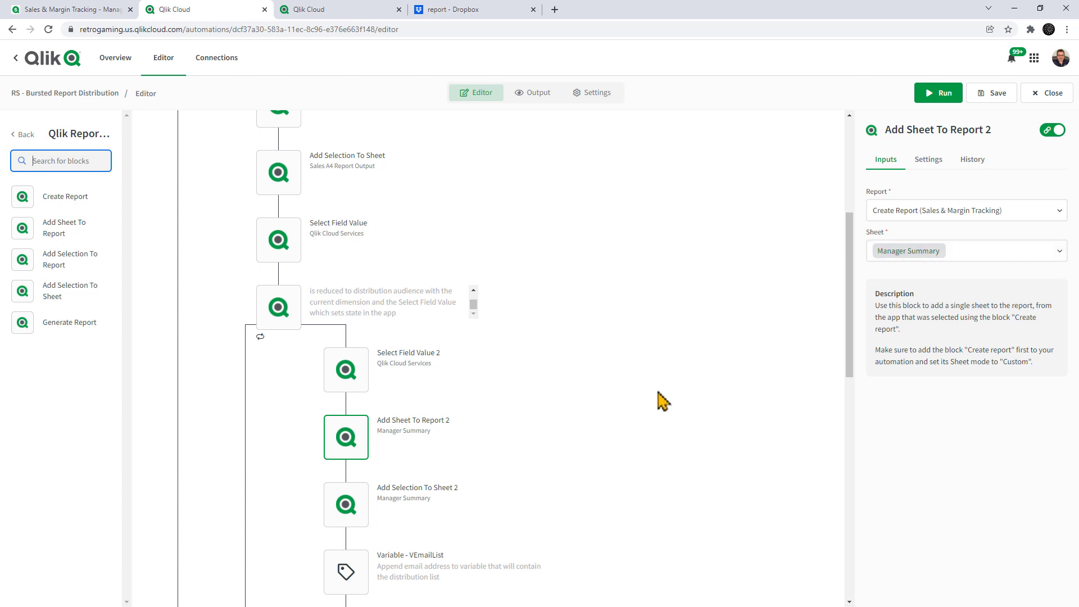
click(359, 511)
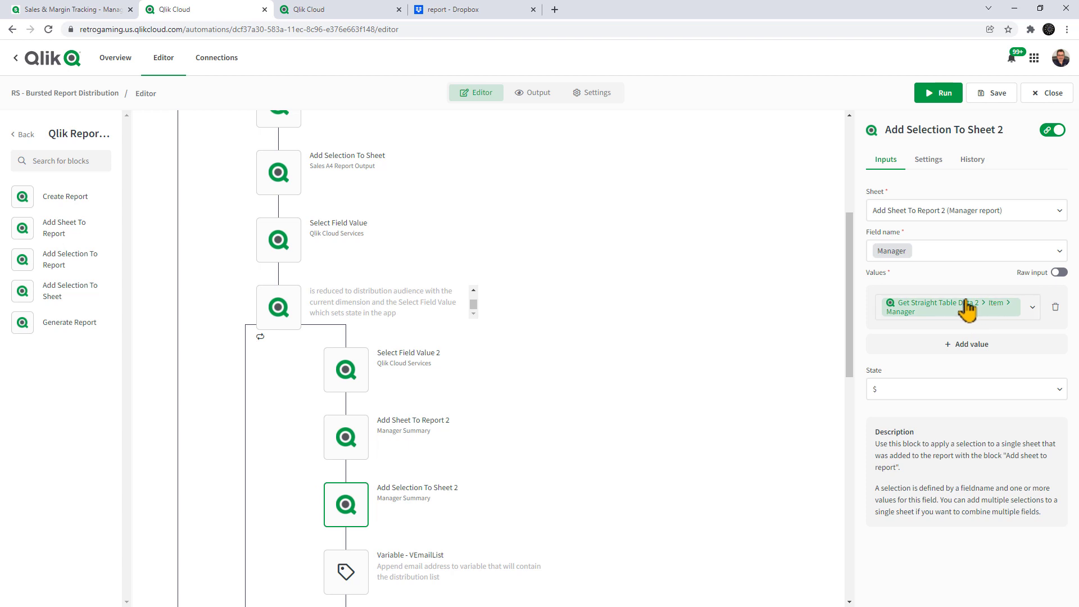
Step: Inspect the VEmailList variable block against the app's Manager Email column, and the Output 2 block's data to output
scroll(731, 352, down, 3)
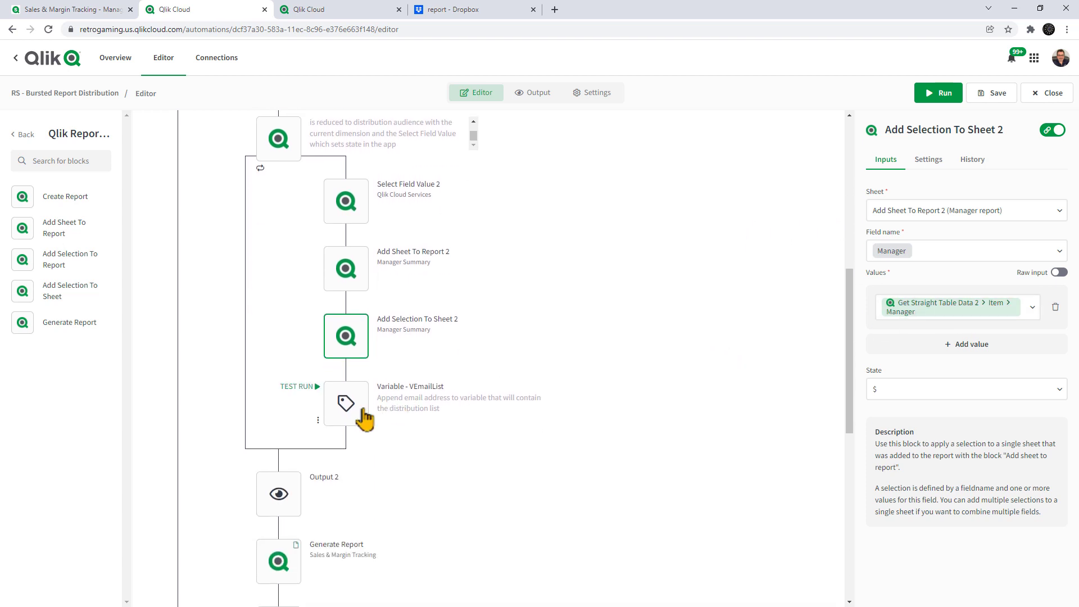
click(362, 417)
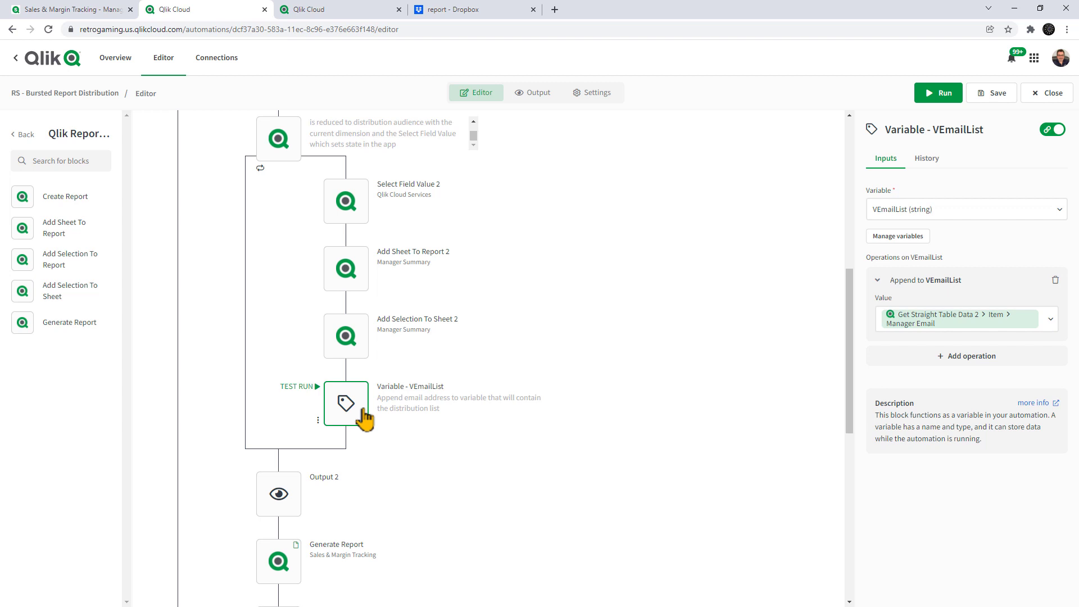
click(89, 9)
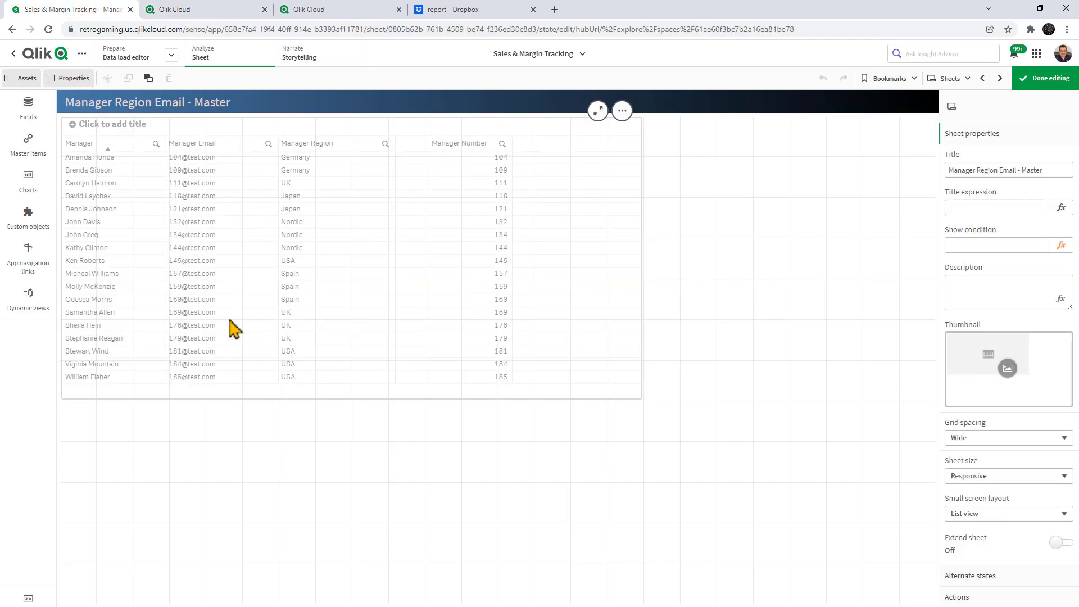
click(200, 11)
scroll(366, 241, down, 2)
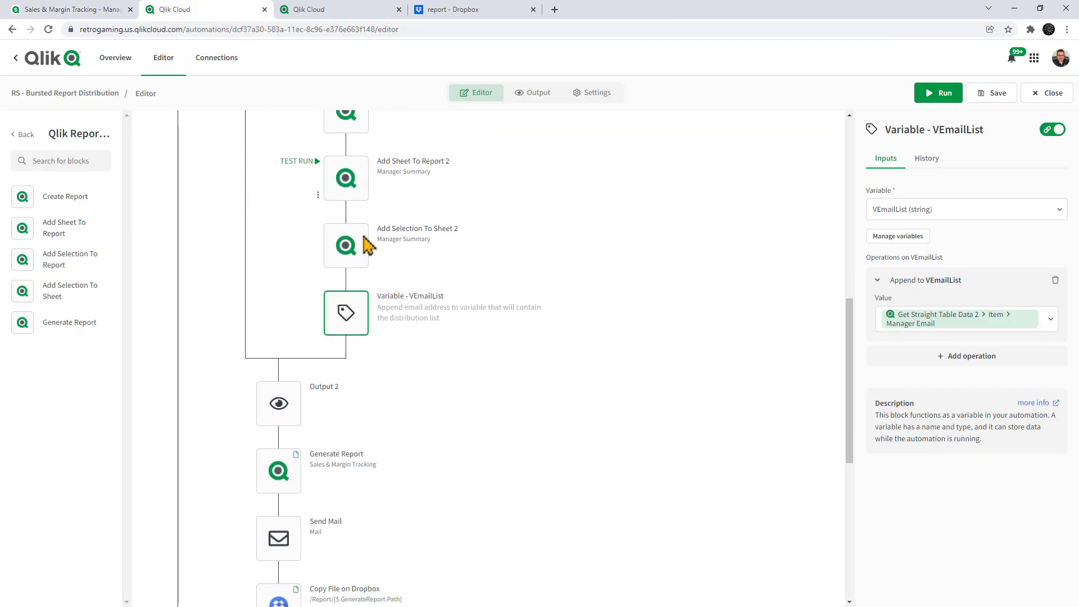
click(295, 393)
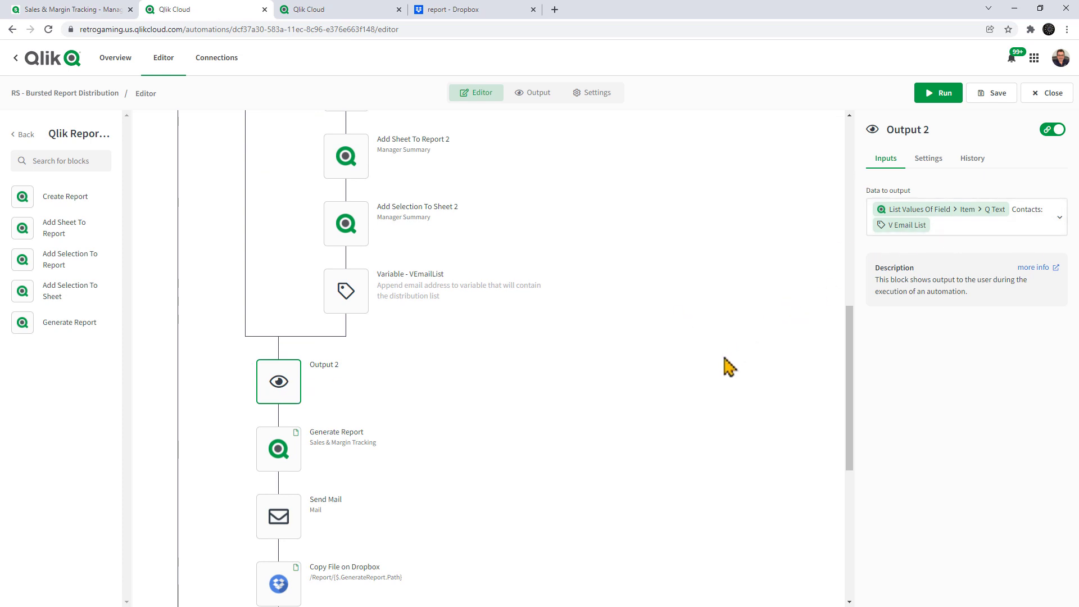
Step: Inspect the Generate Report block and the Send Mail block's recipient, subject, body and report attachment
click(292, 457)
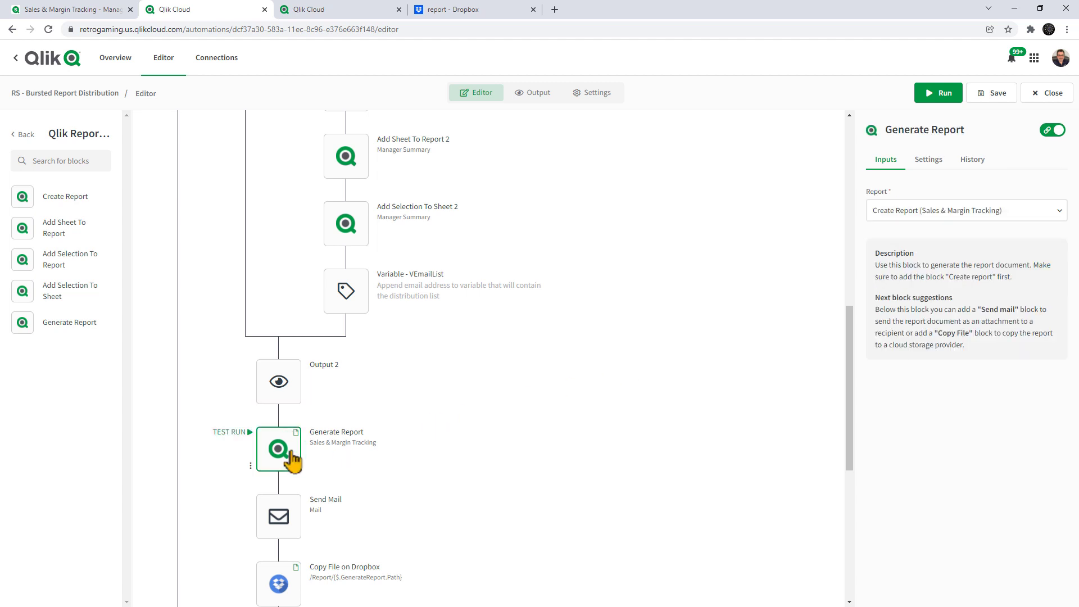
scroll(292, 456, down, 2)
click(288, 416)
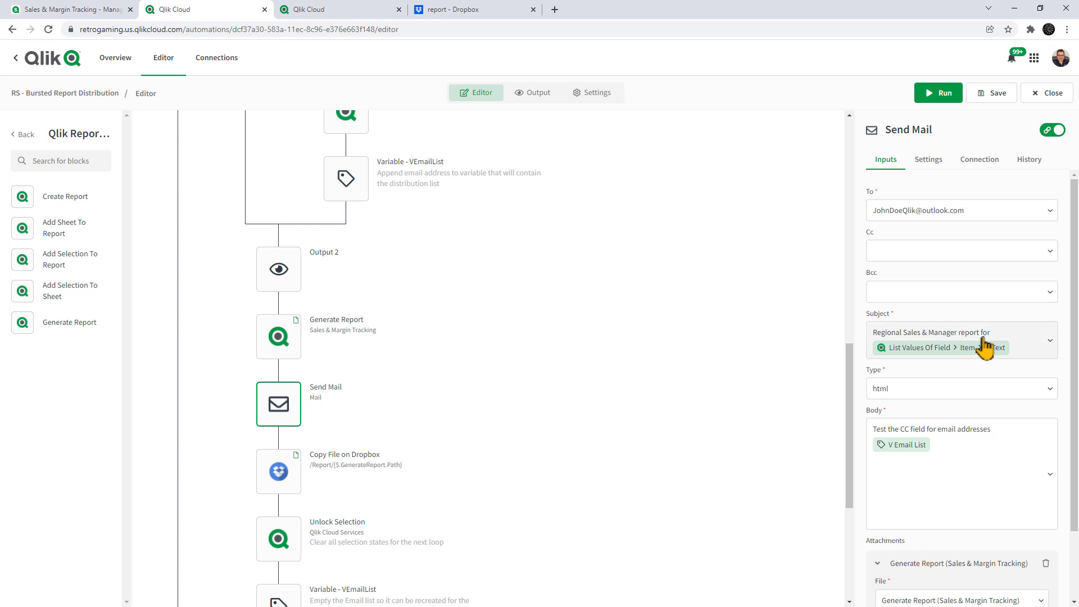
scroll(969, 431, down, 2)
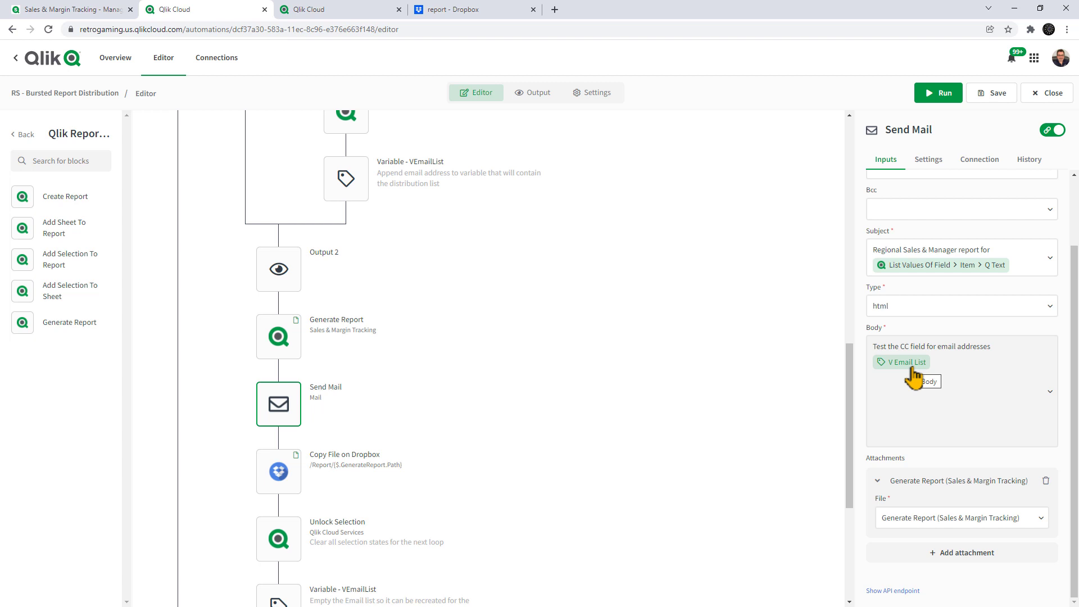
Step: Inspect the Copy File on Dropbox, Unlock Selection, final VEmailList variable and Exit Loop blocks that end the automation
click(289, 475)
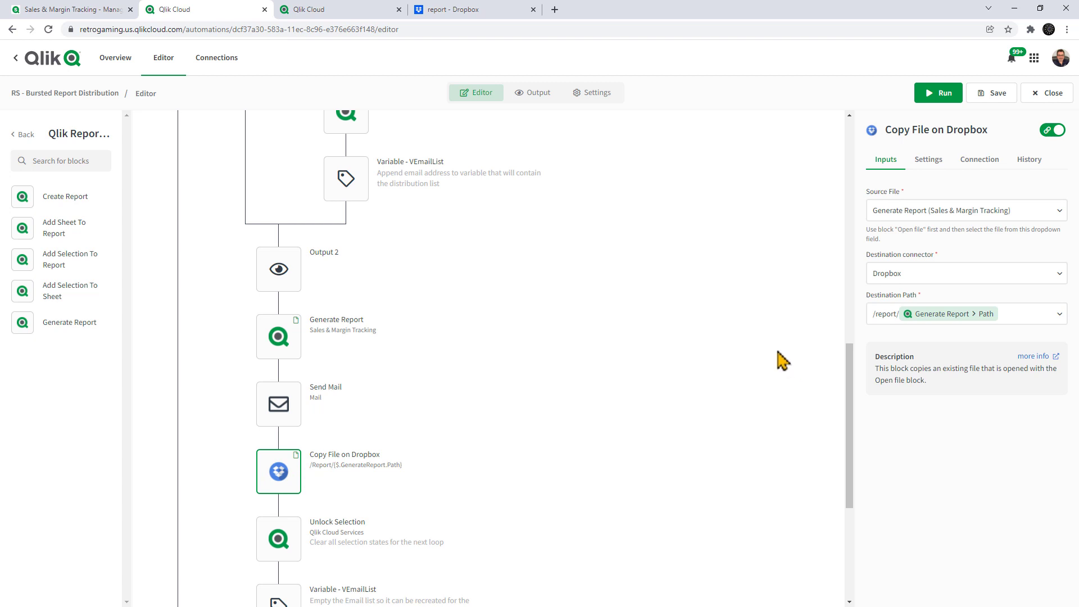
scroll(769, 346, down, 1)
click(287, 434)
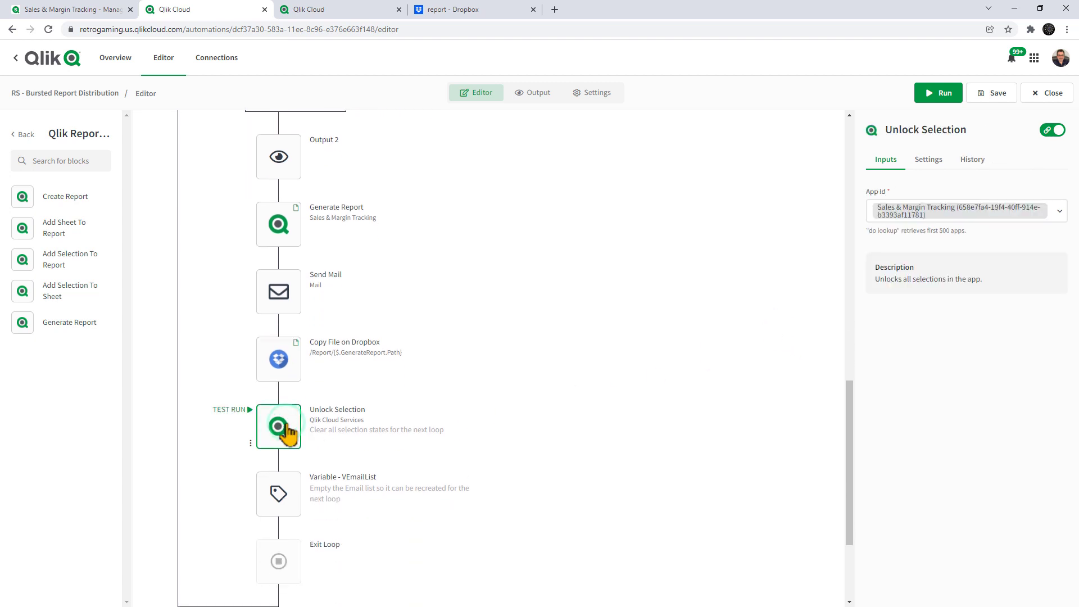
scroll(287, 434, down, 1)
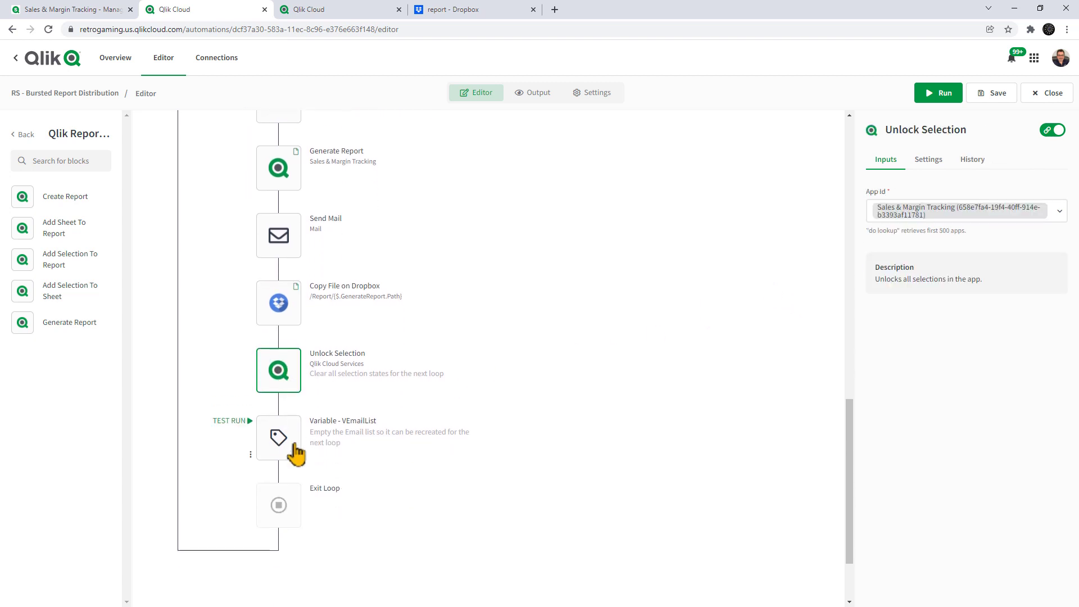
click(293, 441)
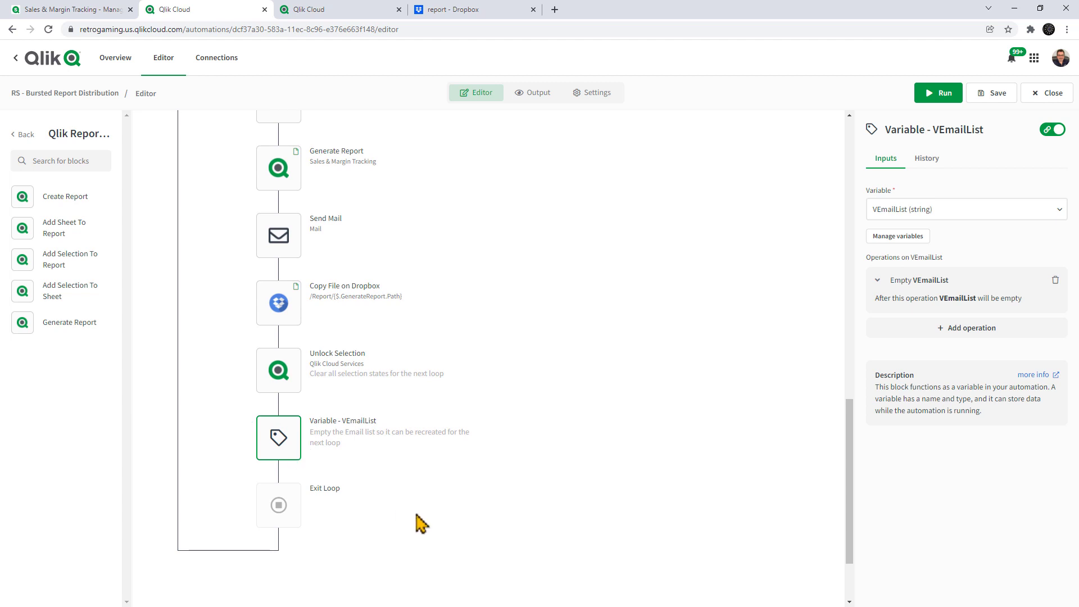
click(329, 514)
scroll(615, 510, up, 10)
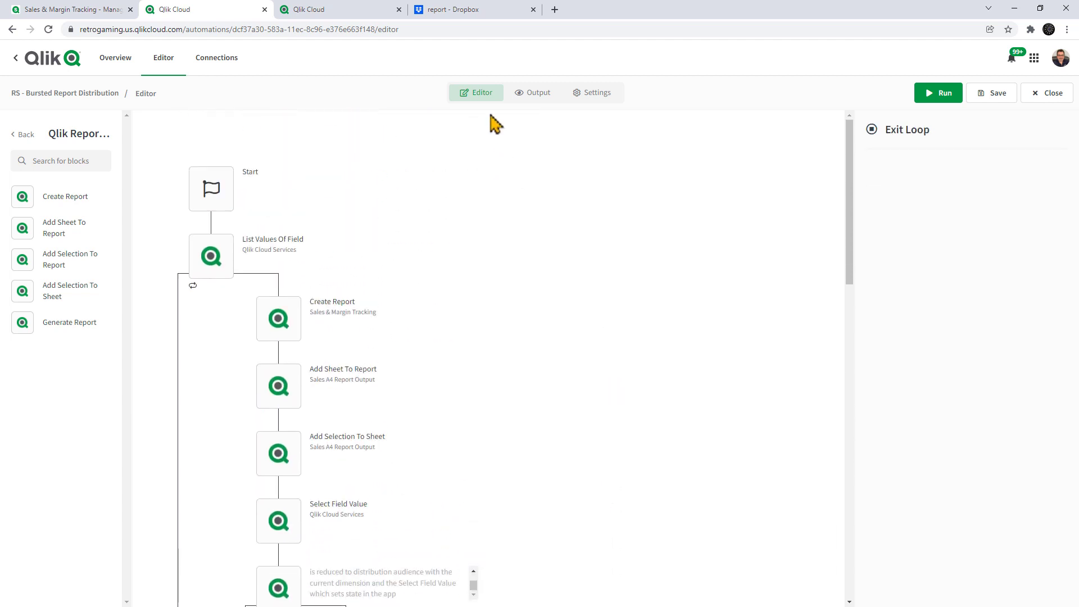
Step: Switch to Dropbox and delete all six regional Sales Margin Tracking PDFs from the report folder
click(471, 11)
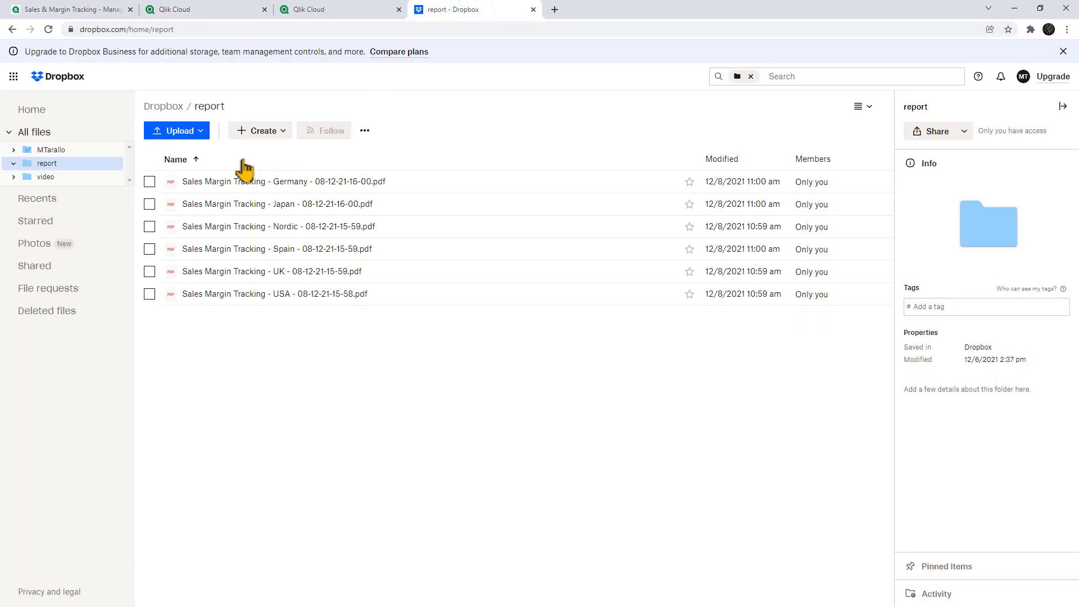
click(150, 181)
click(150, 204)
click(150, 226)
click(149, 249)
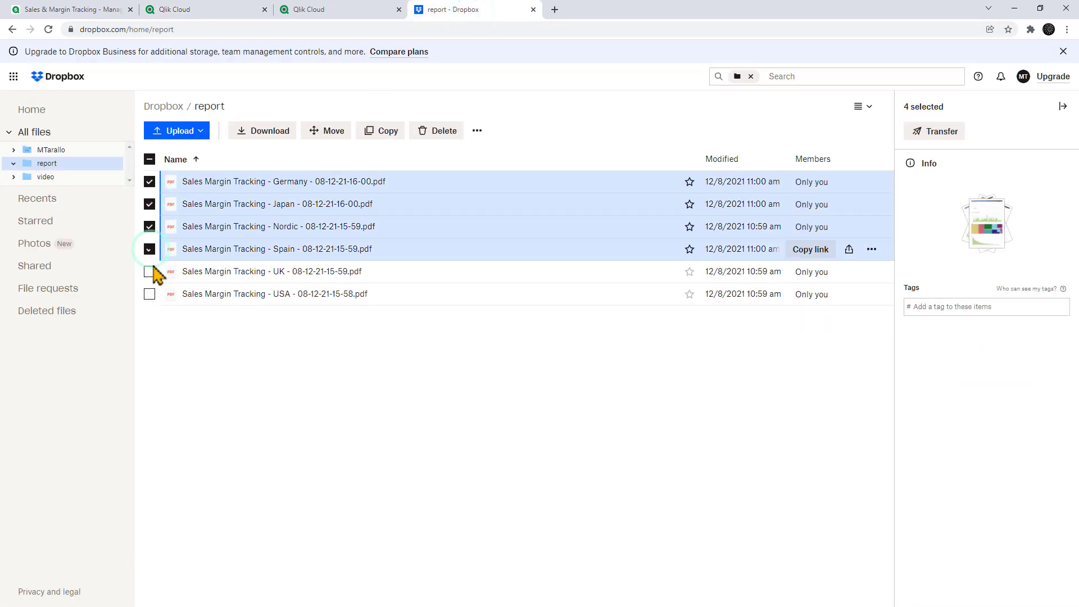
click(150, 271)
click(149, 294)
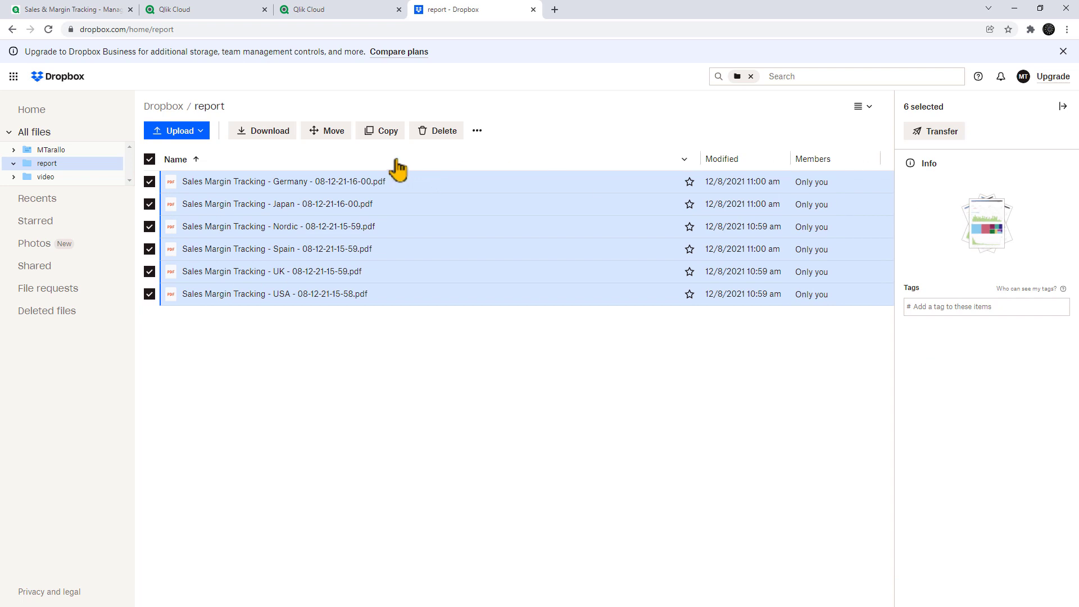
click(443, 134)
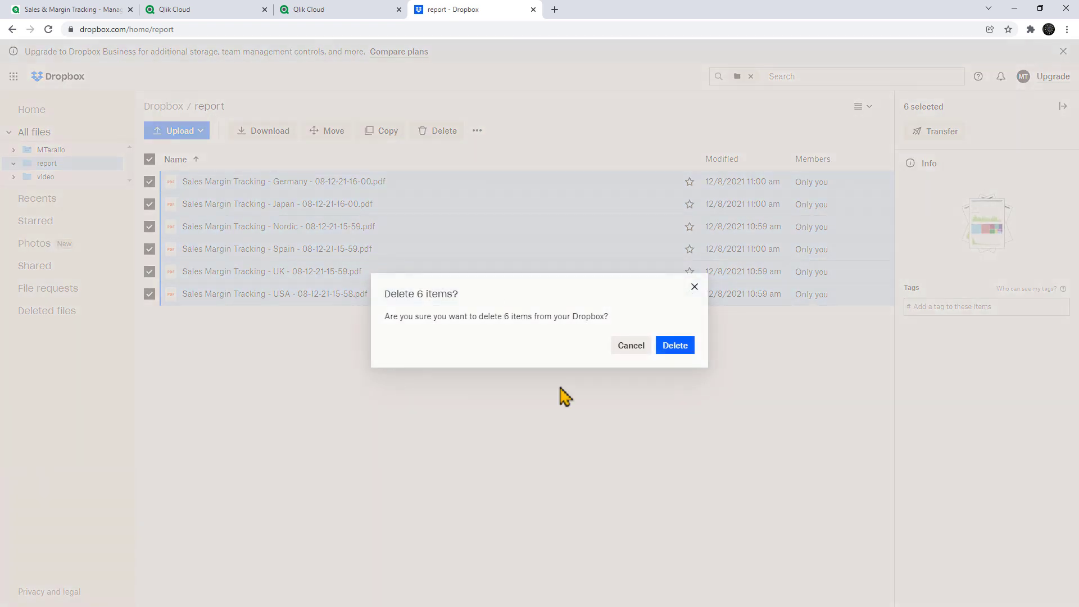
click(676, 348)
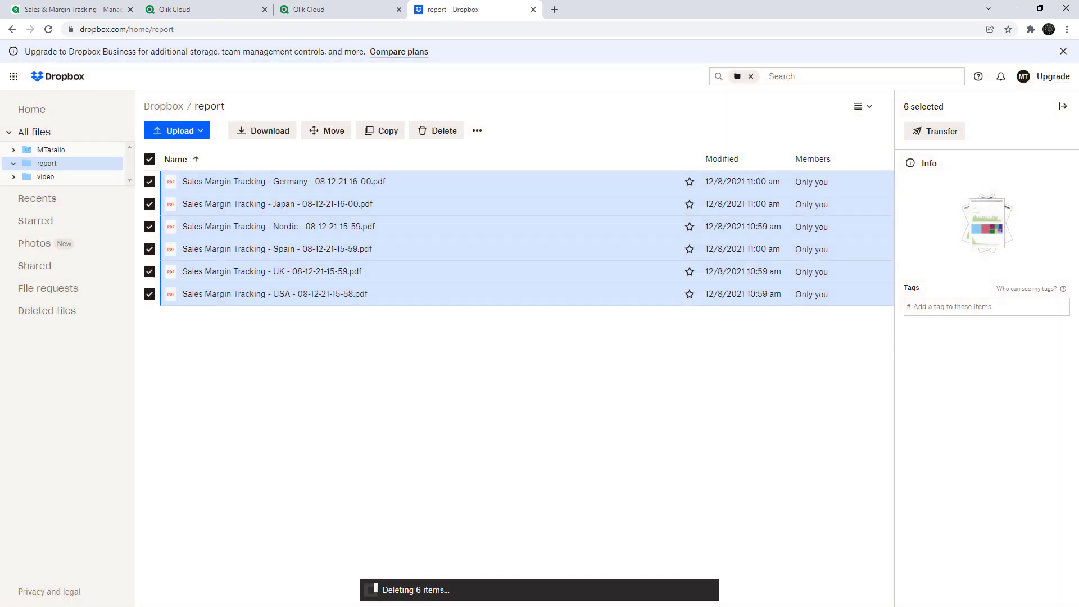
Step: Switch to the Outlook inbox and delete all six Regional Sales & Manager report emails
key(alt+Tab)
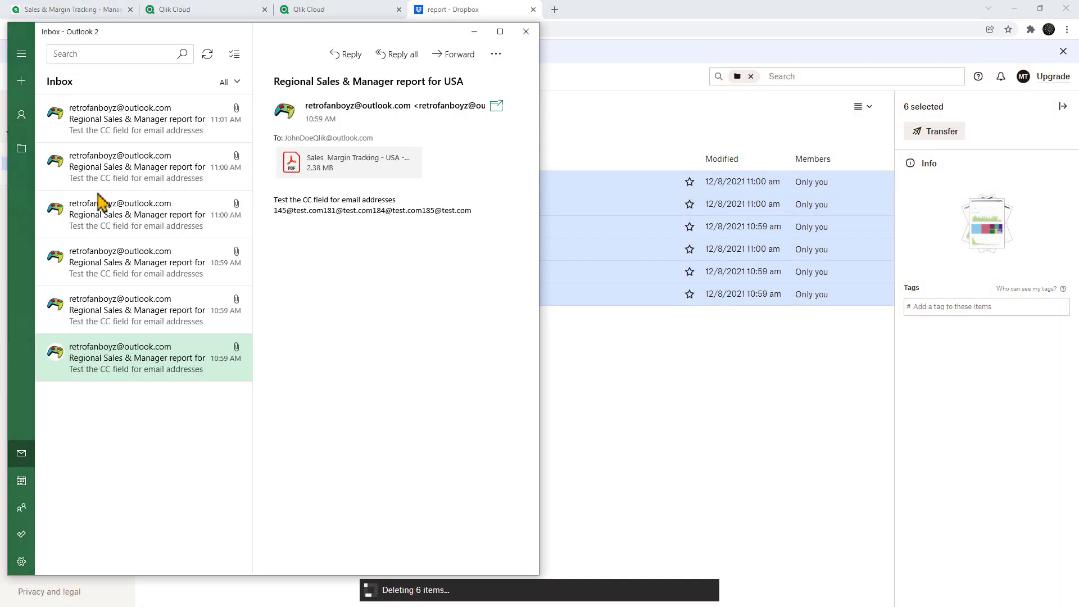
click(225, 109)
click(225, 109)
click(226, 109)
click(226, 110)
click(226, 110)
click(226, 109)
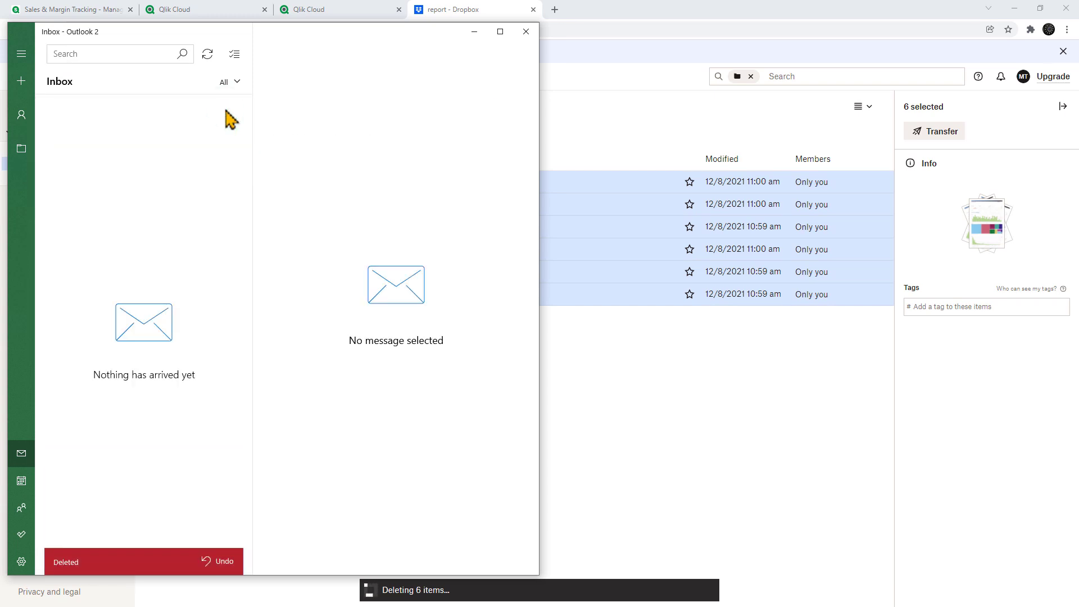
Step: Return to the RS - Bursted Report Distribution automation in Qlik Cloud, save it and run it
click(618, 114)
click(234, 14)
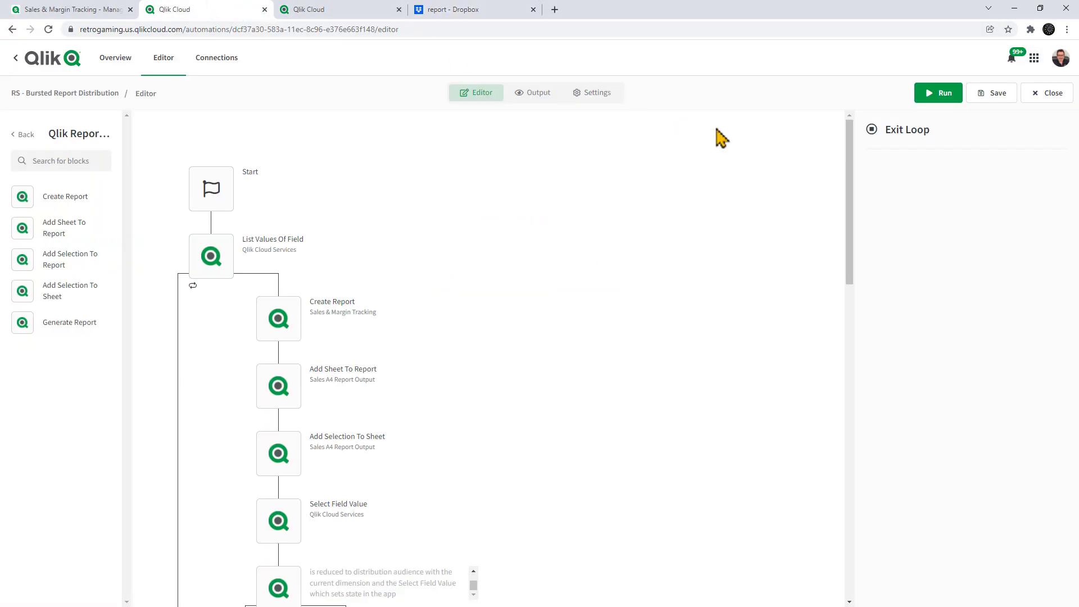
click(981, 103)
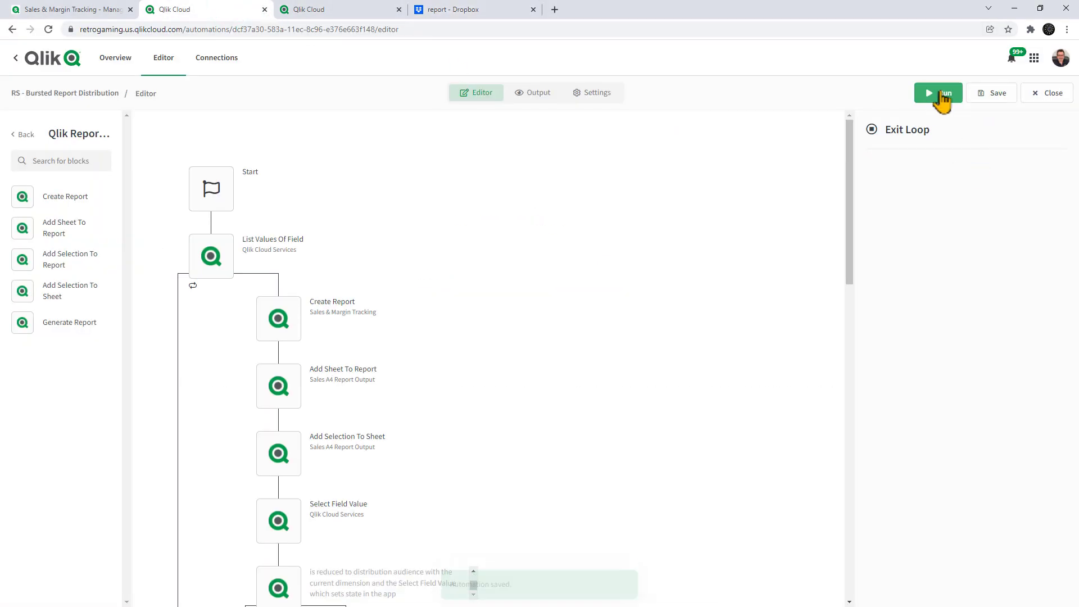
click(942, 97)
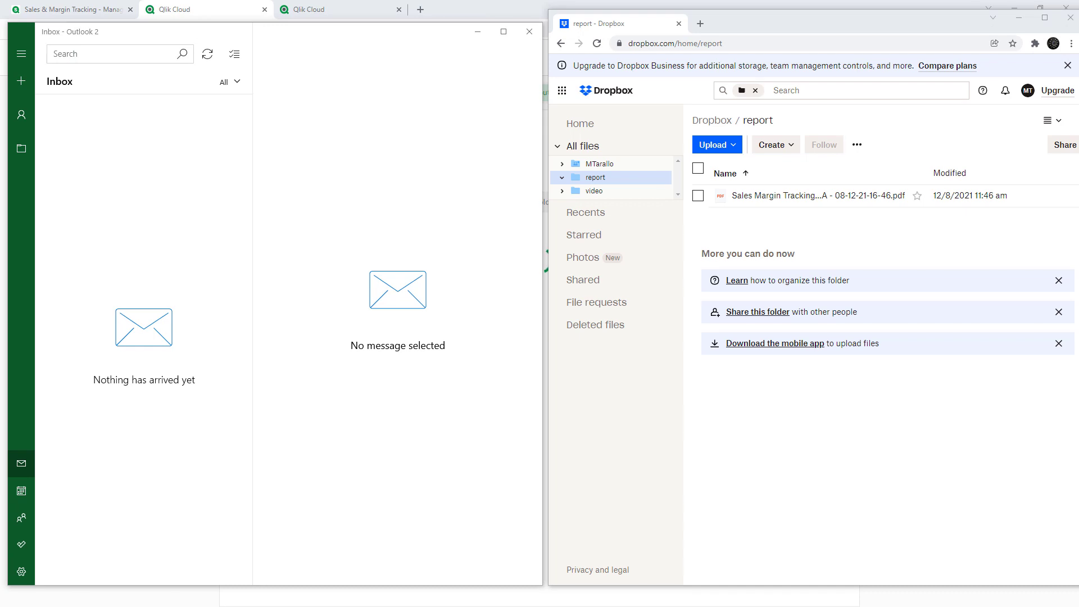
Step: Refresh the Outlook inbox and check the newly generated PDFs in Dropbox's report folder at full window size
click(209, 53)
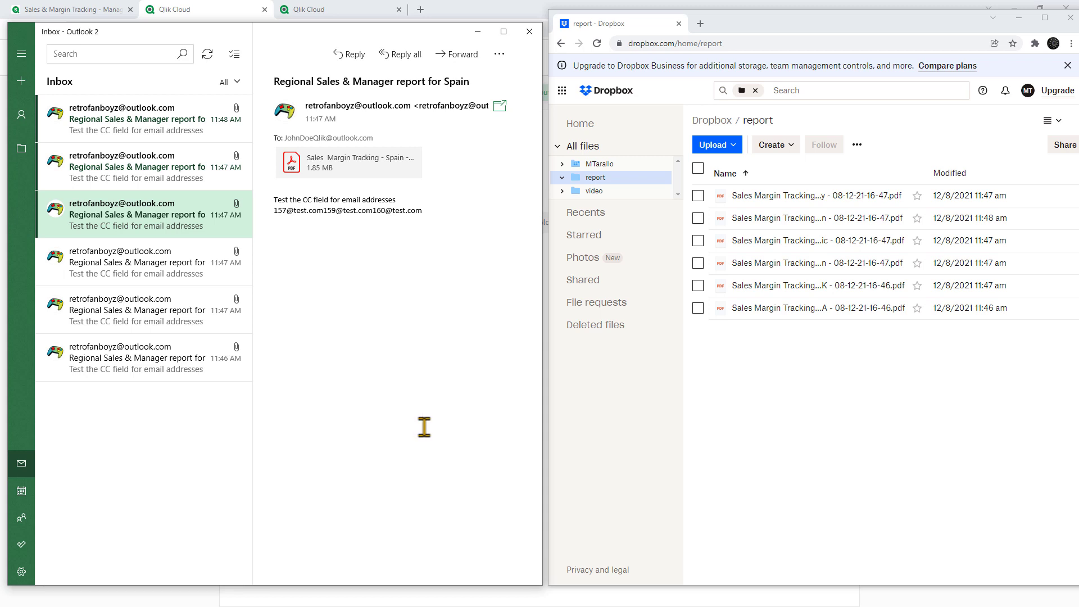
double_click(922, 24)
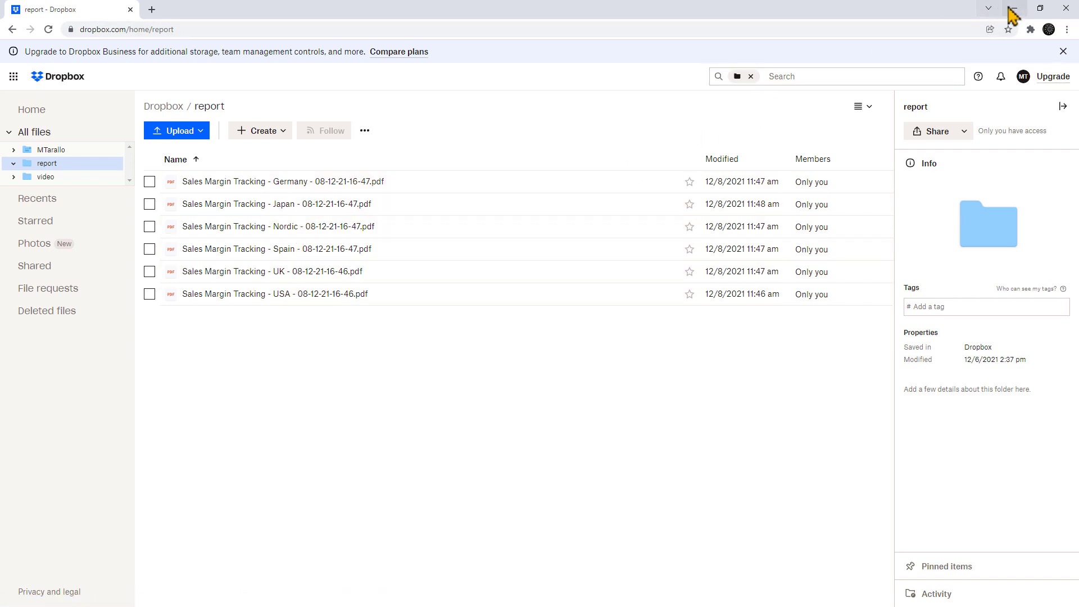
click(1013, 10)
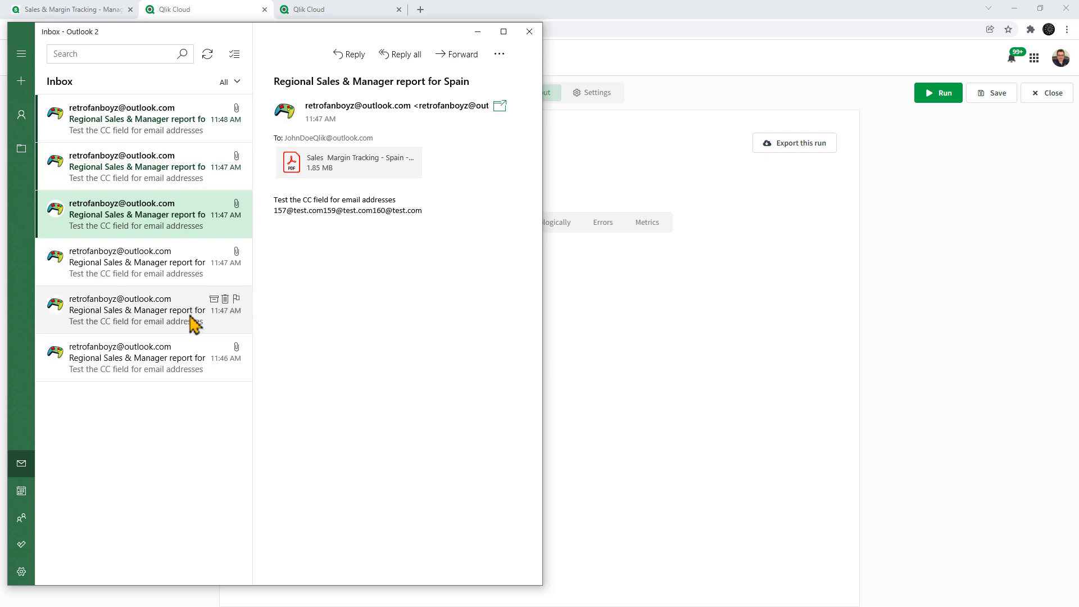
Step: In Outlook, review each regional report email in turn, from the oldest (USA) to the newest (Japan)
click(194, 360)
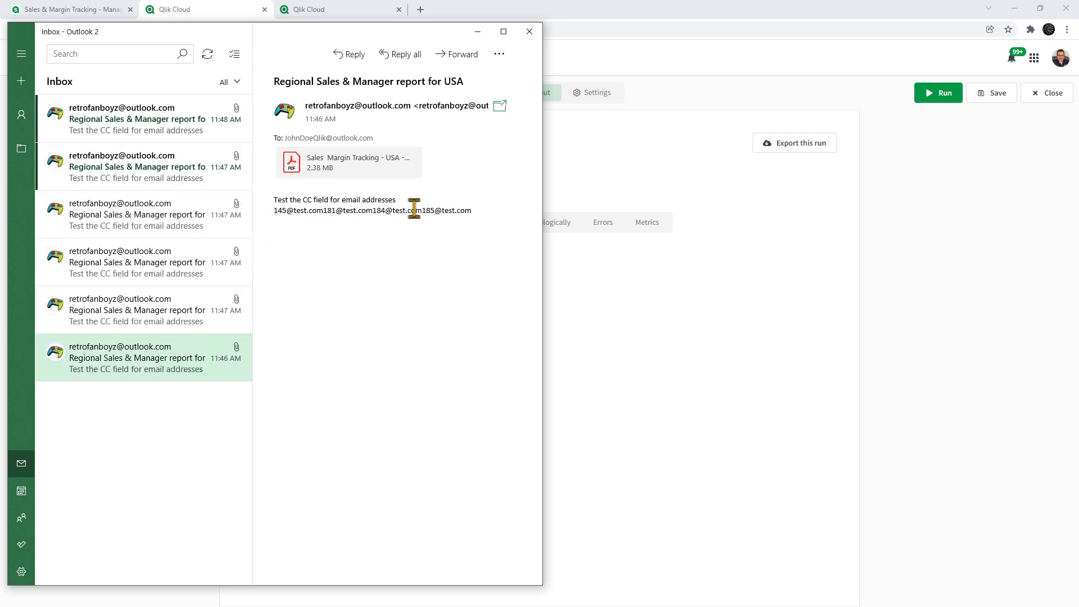
click(152, 313)
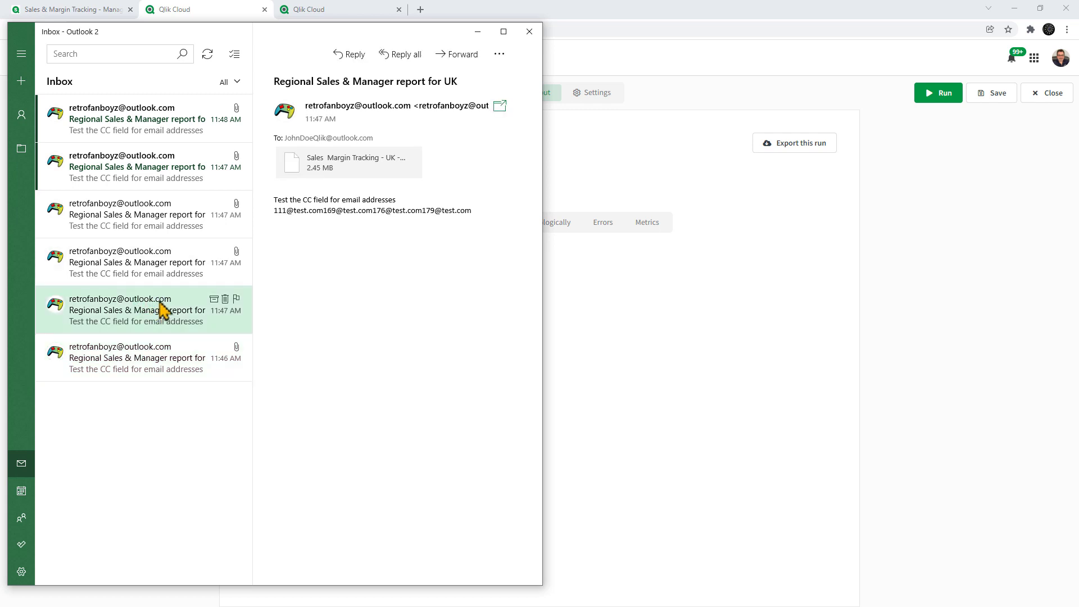
click(173, 256)
click(169, 218)
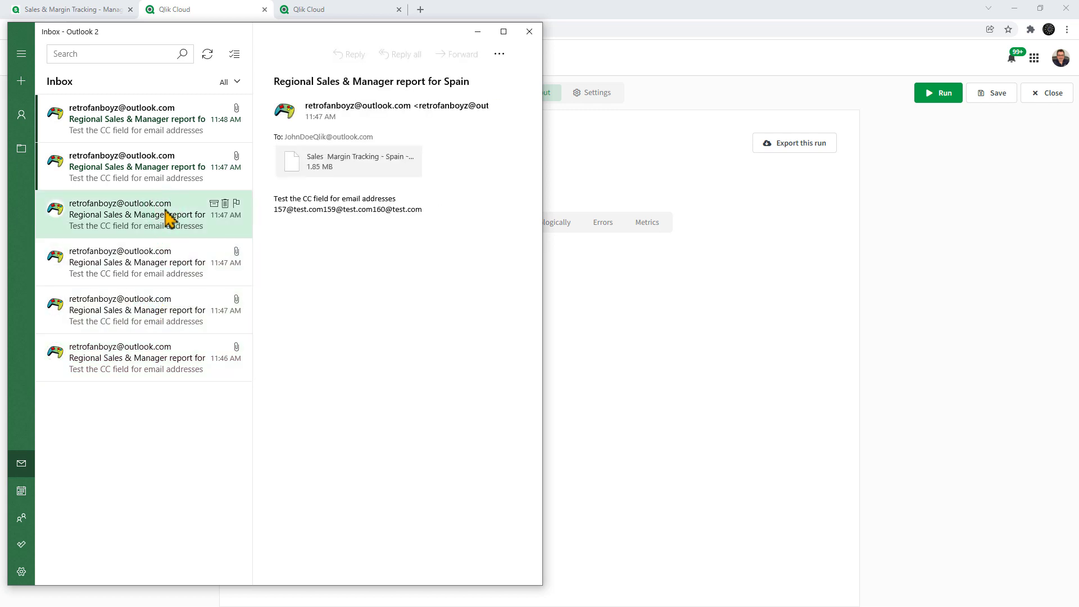
click(162, 163)
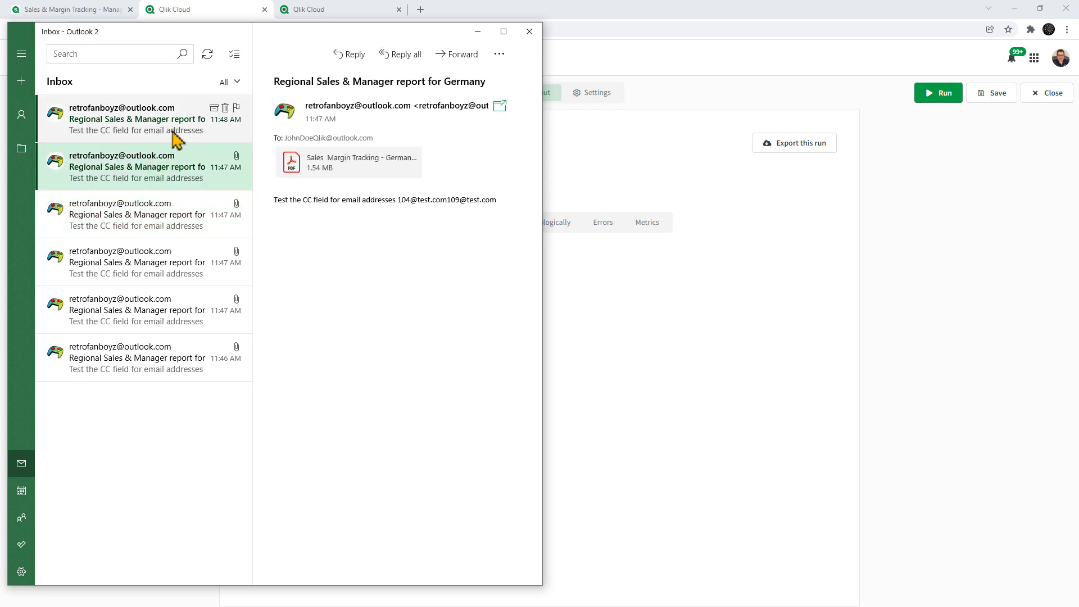
click(173, 131)
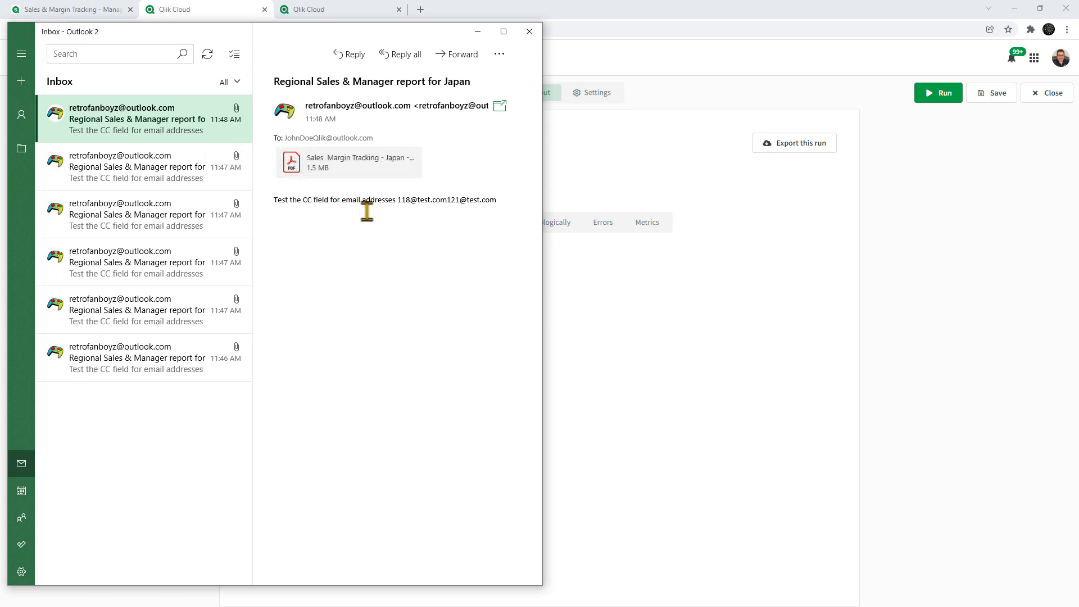
Step: Back in Qlik Cloud, review the automation run's output of contacts per region and return to the block editor
click(477, 34)
click(484, 95)
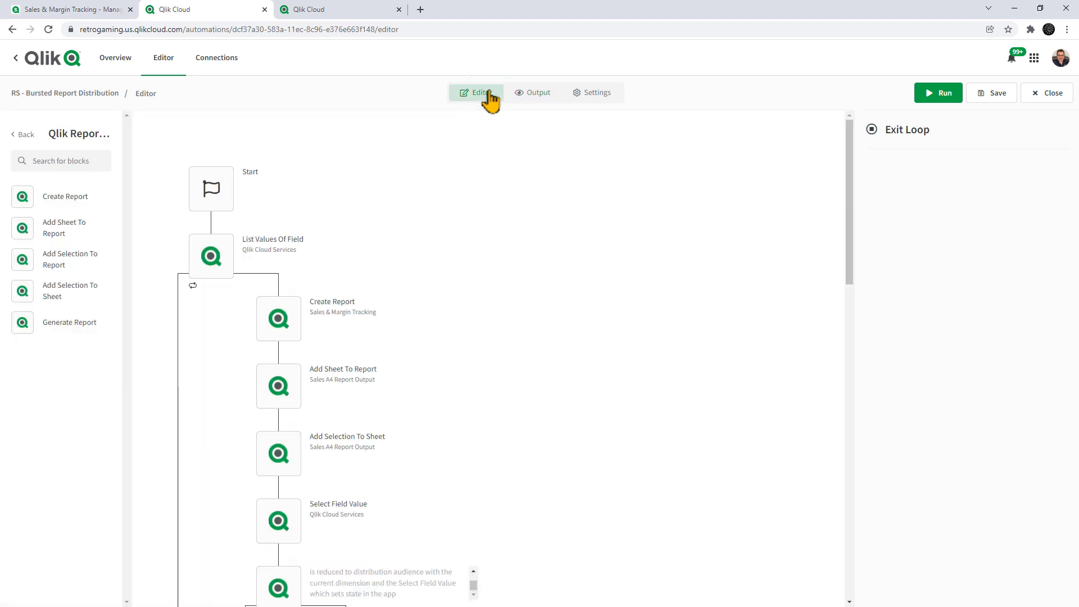
click(529, 94)
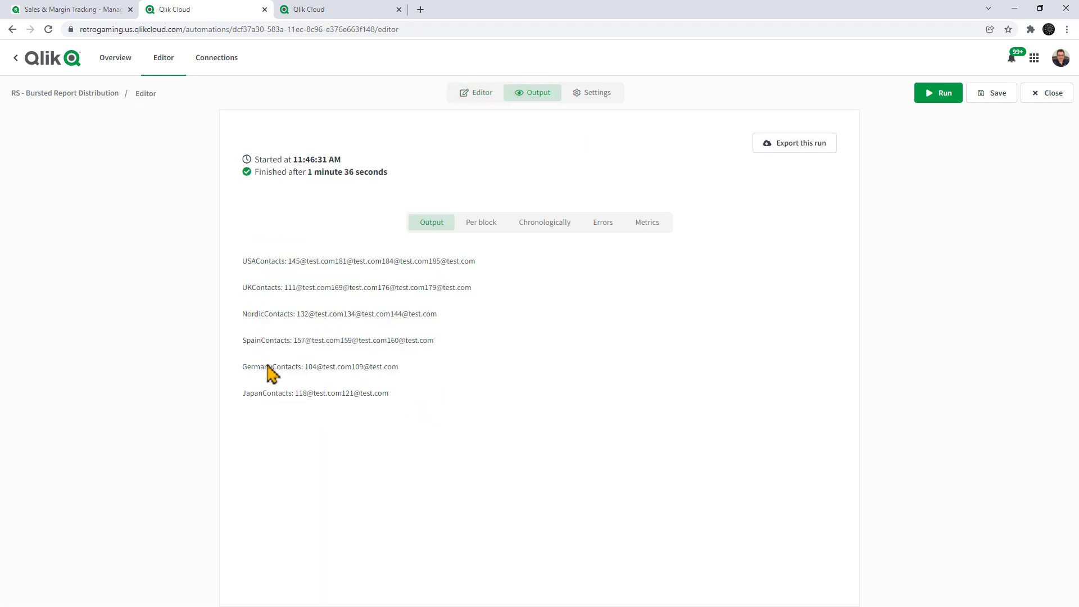
click(467, 95)
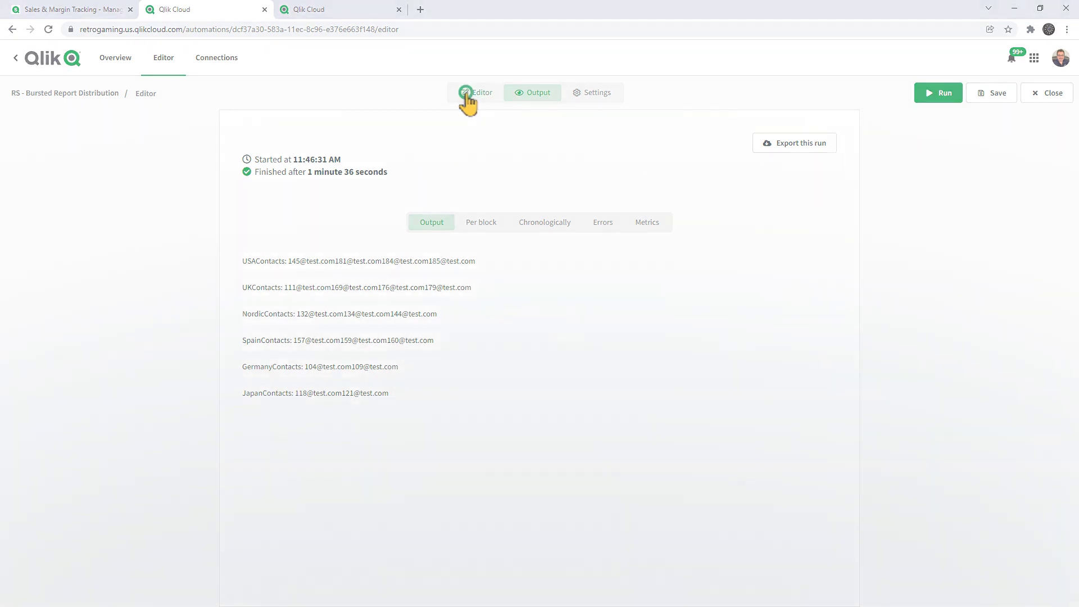